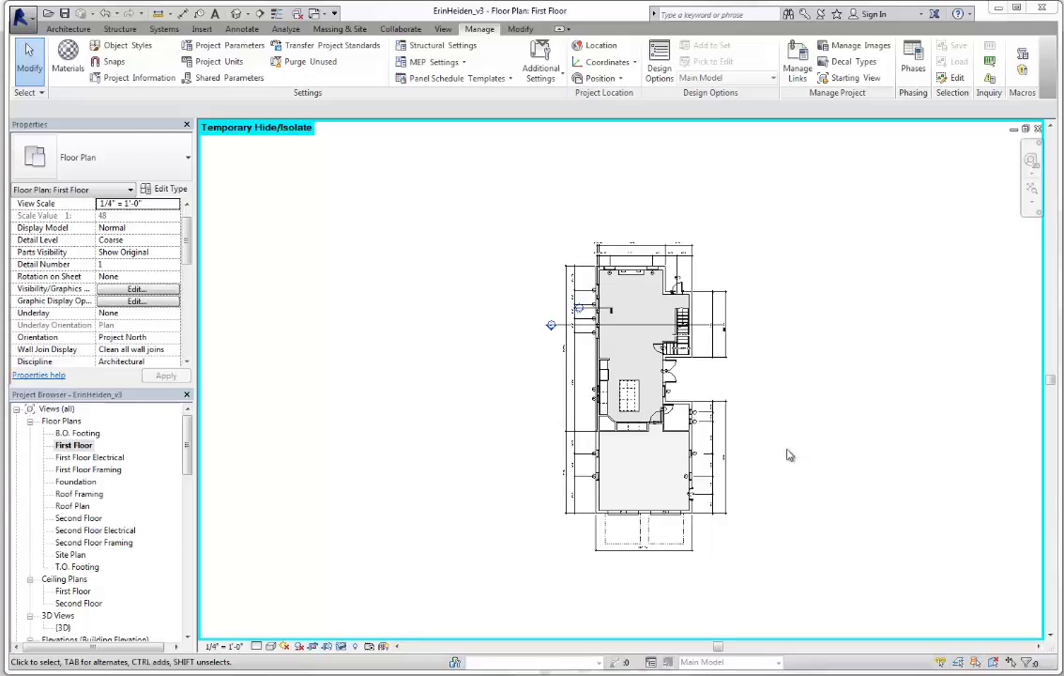
- Open the Second Floor plan view from the Project Browser
scroll(688, 304, "up", 8)
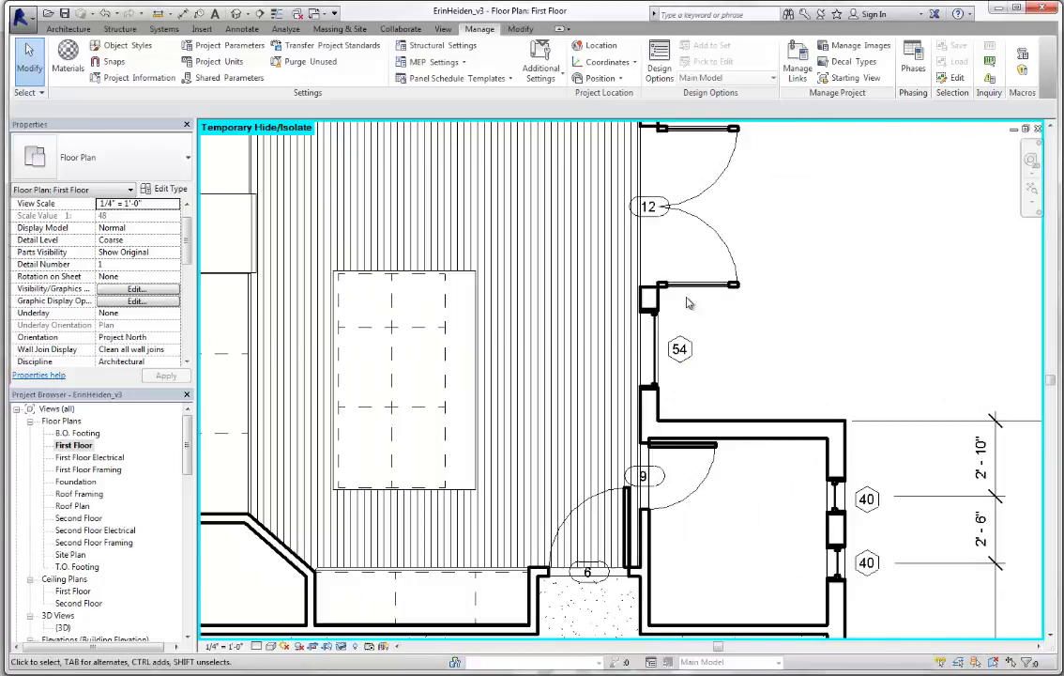
scroll(680, 312, "down", 2)
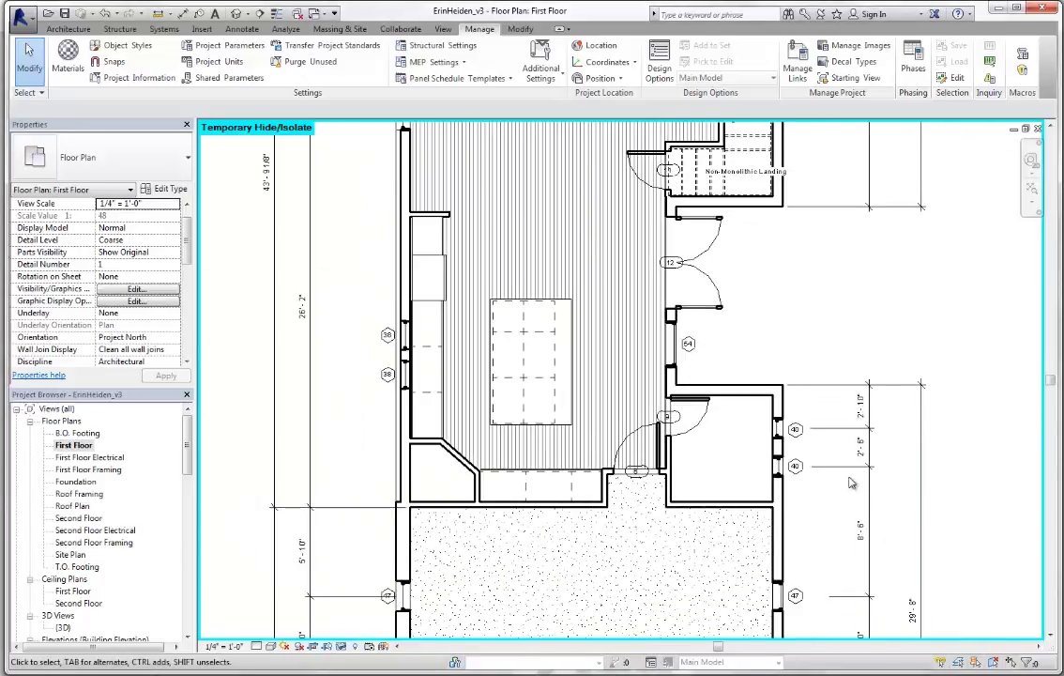
scroll(883, 417, "down", 6)
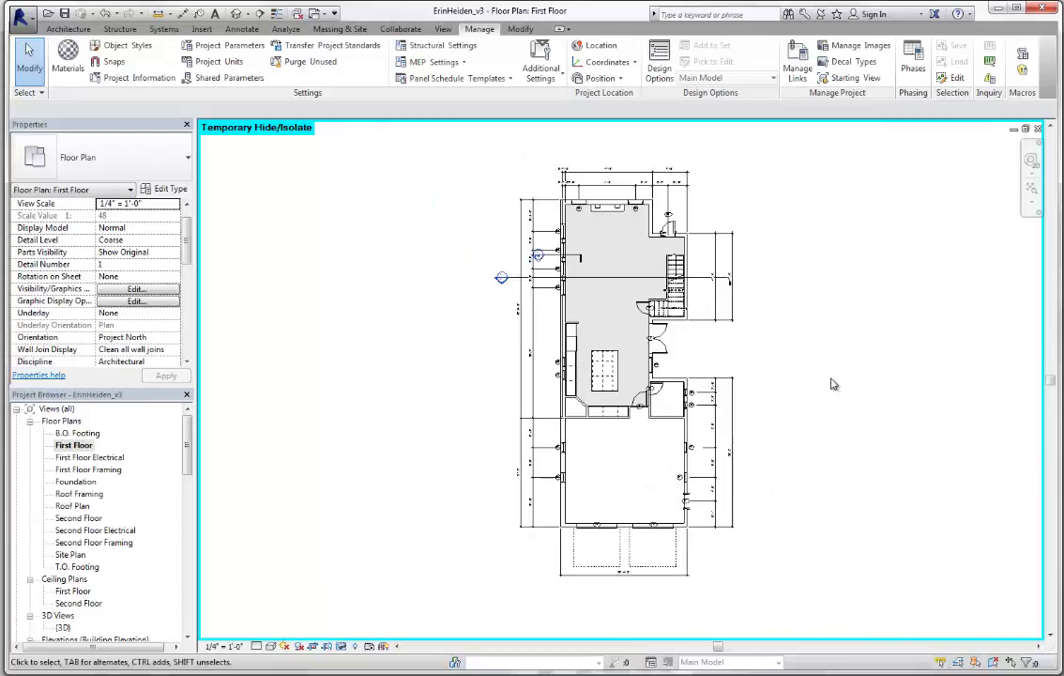
double_click(81, 519)
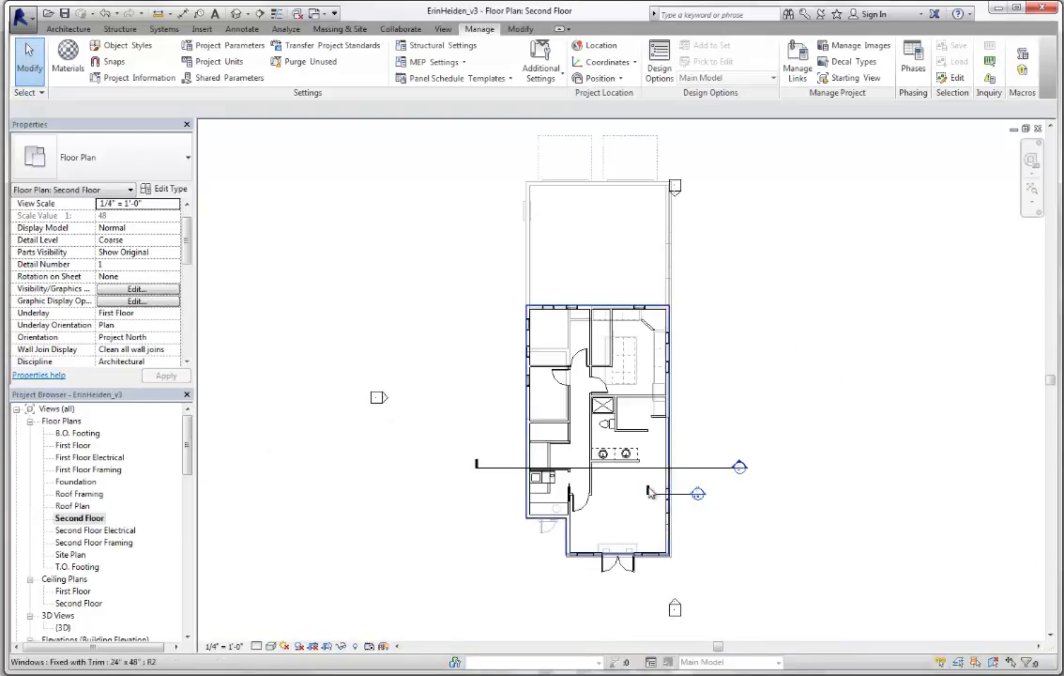
scroll(636, 492, "up", 3)
scroll(413, 375, "down", 1)
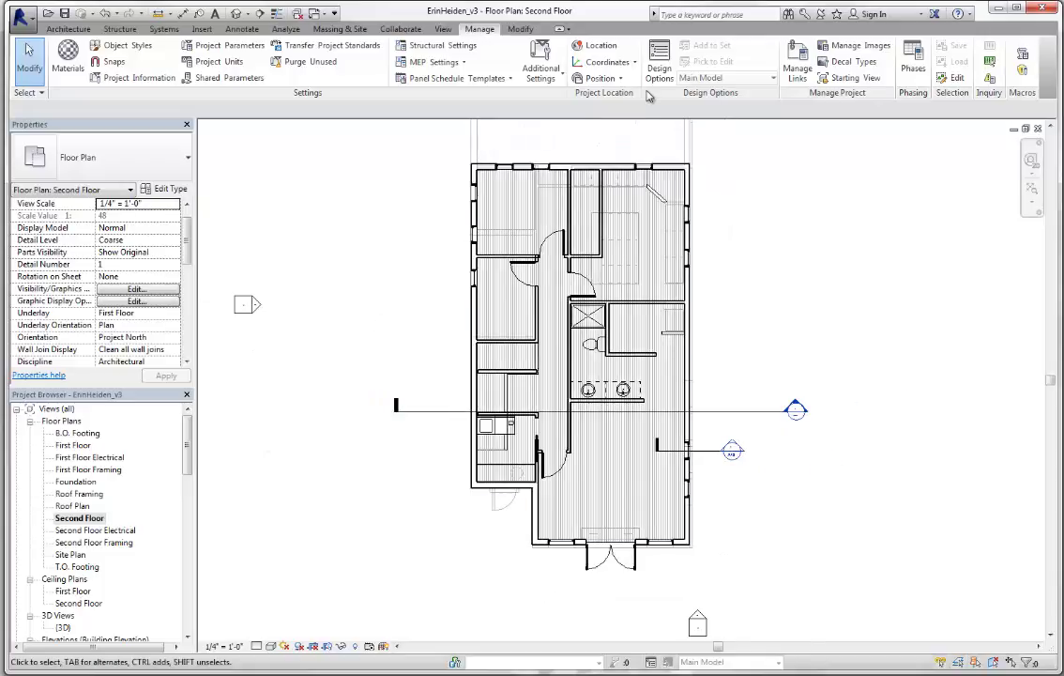
- Start Tag by Category from Annotate and save the project at the reminder
left_click(231, 30)
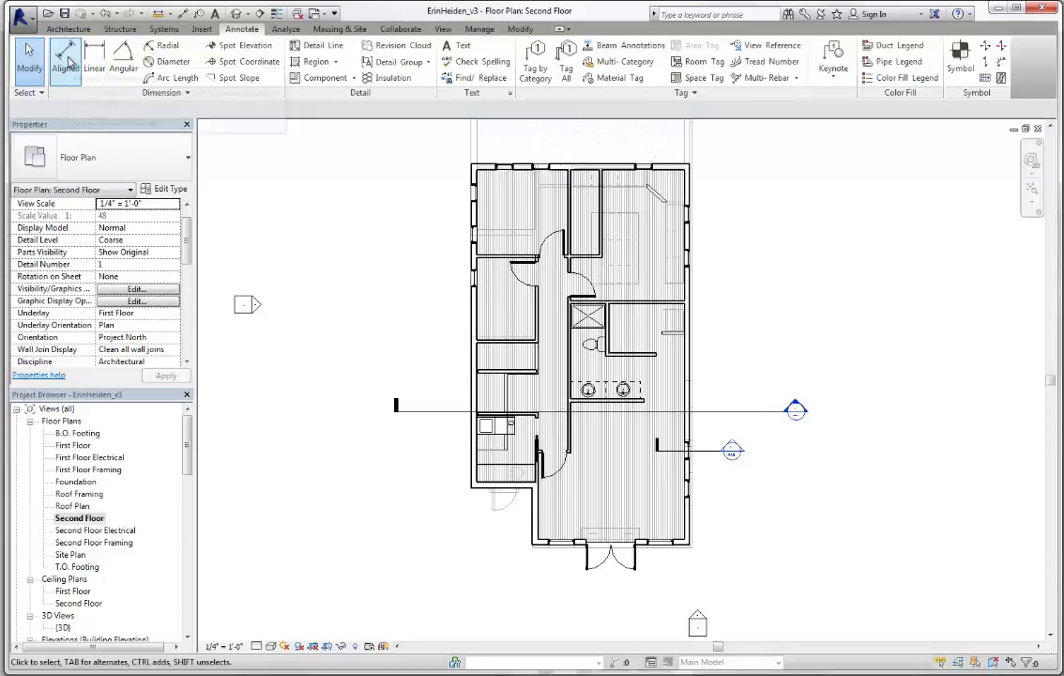
left_click(566, 68)
left_click(568, 309)
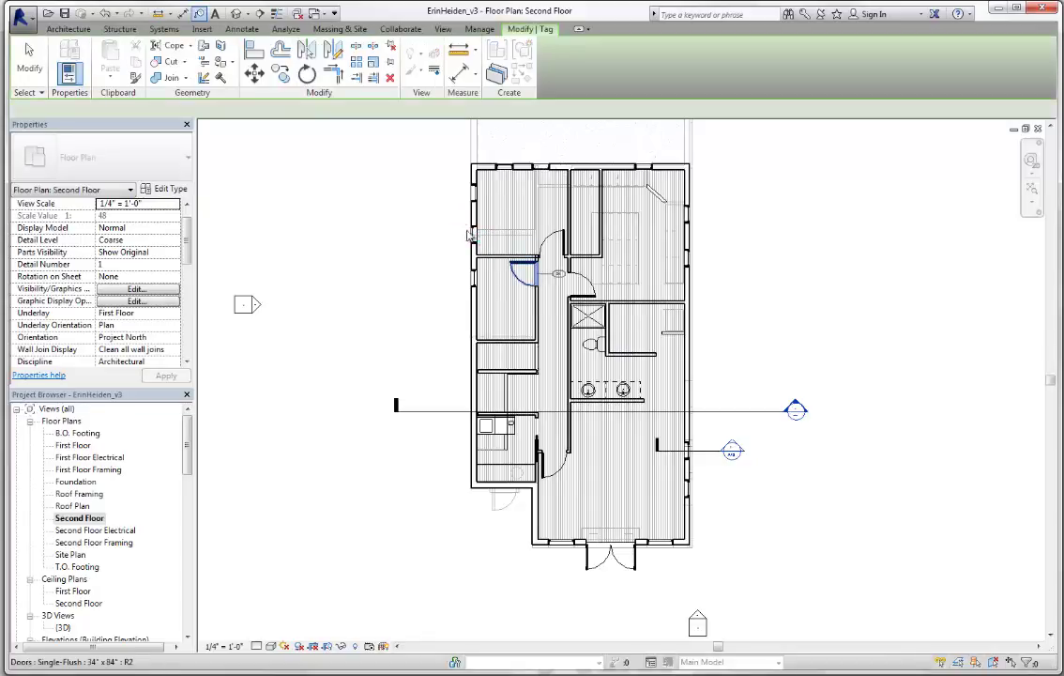
scroll(480, 238, "up", 5)
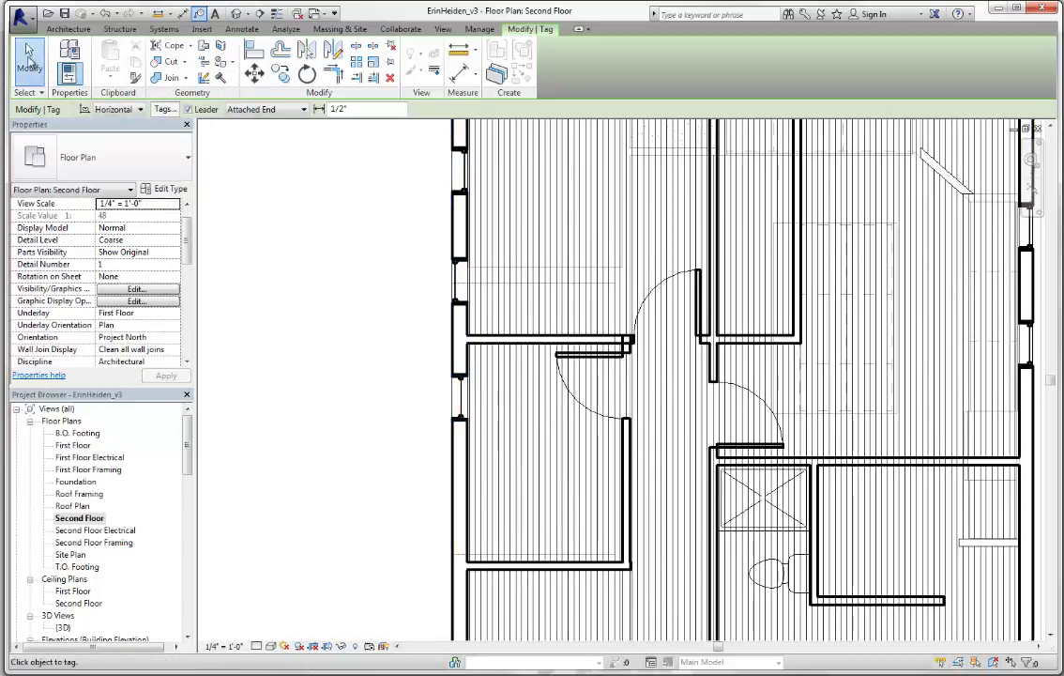
- Exit the Tag tool and inspect the left-wall and top-wall windows
left_click(28, 64)
left_click(460, 399)
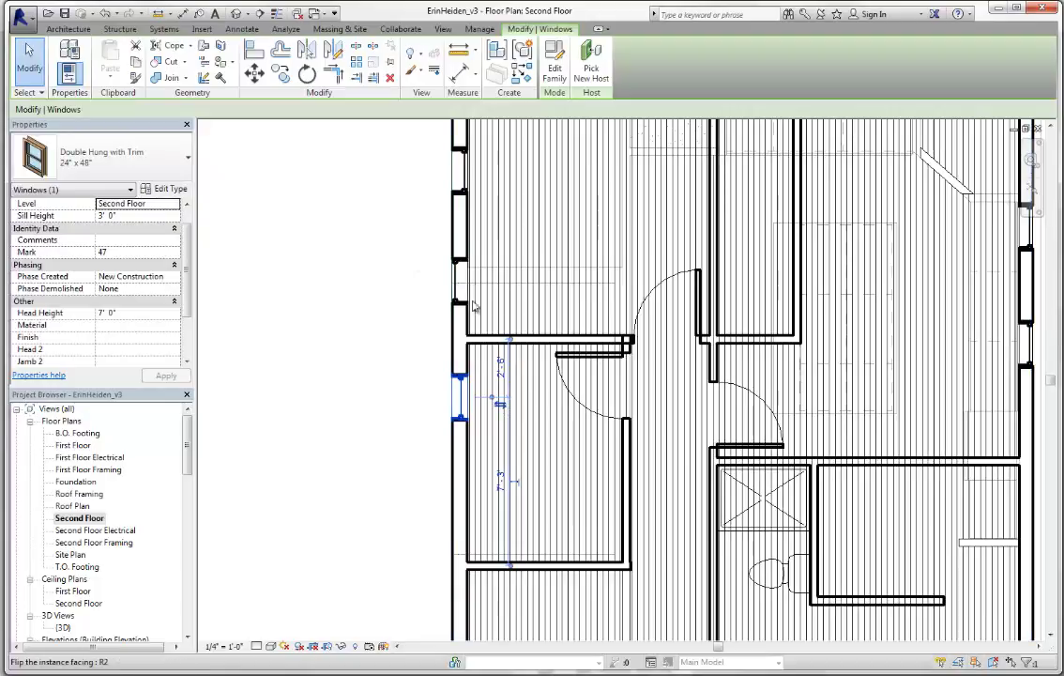
left_click(458, 171)
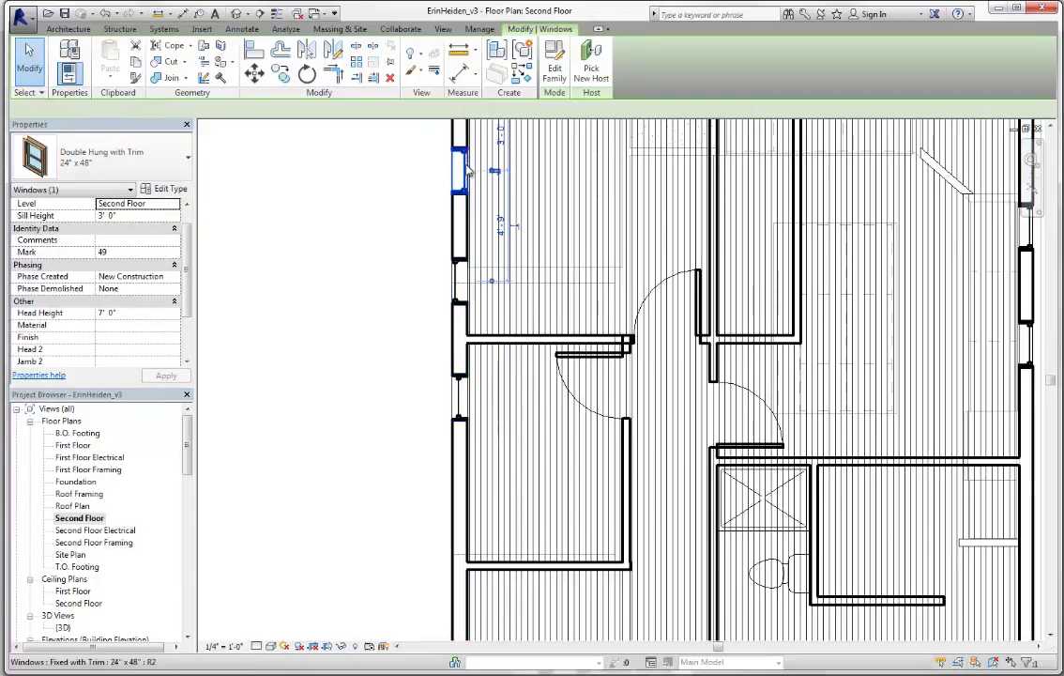
left_click(345, 290)
scroll(344, 293, "down", 2)
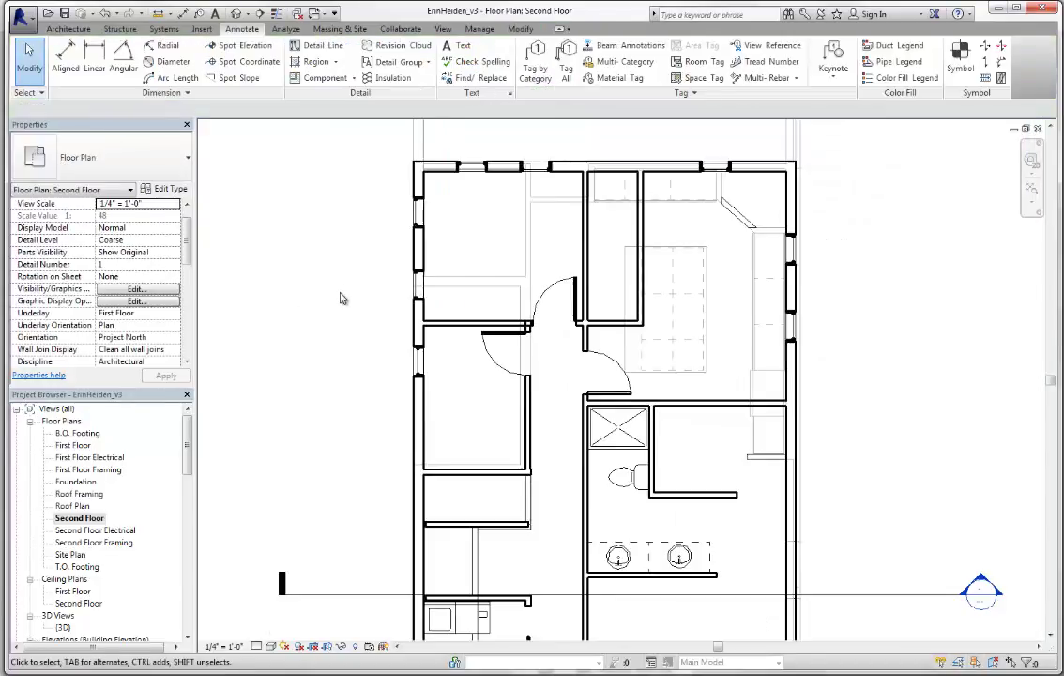
left_click(714, 188)
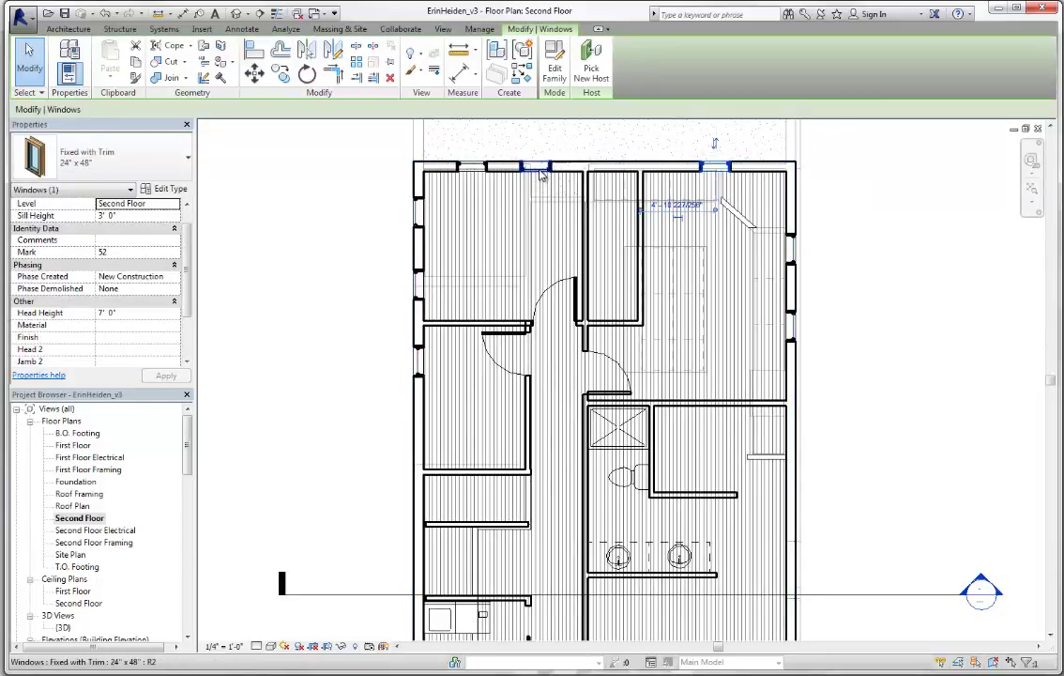
left_click(536, 188)
left_click(380, 297)
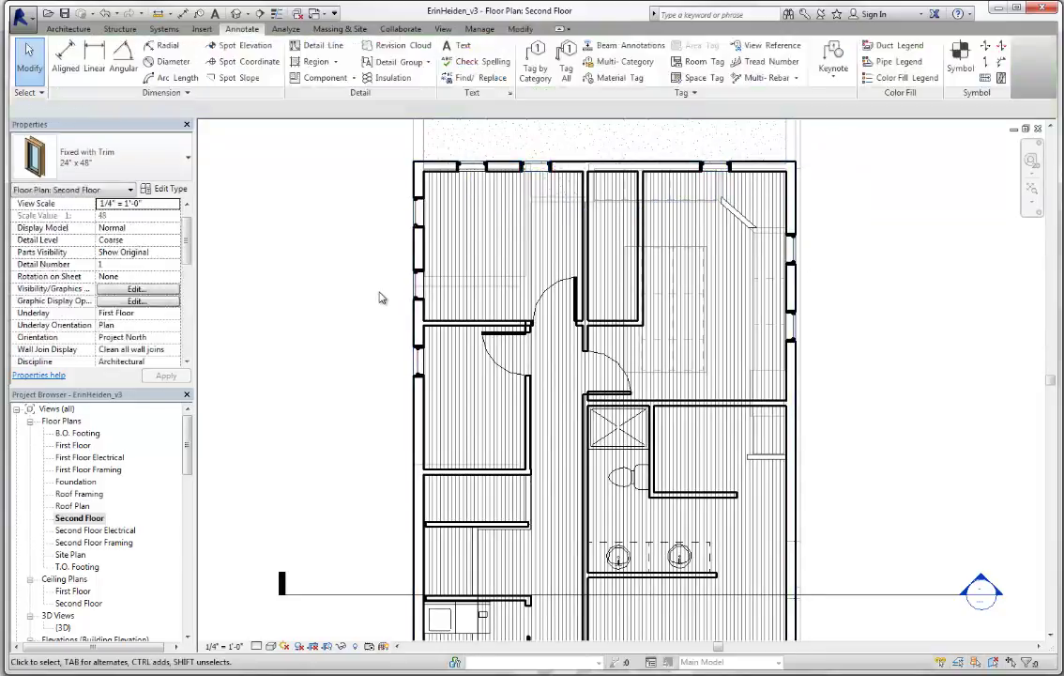
- Check the left-wall window's mark and the left exterior wall, then deselect
scroll(380, 296, "down", 2)
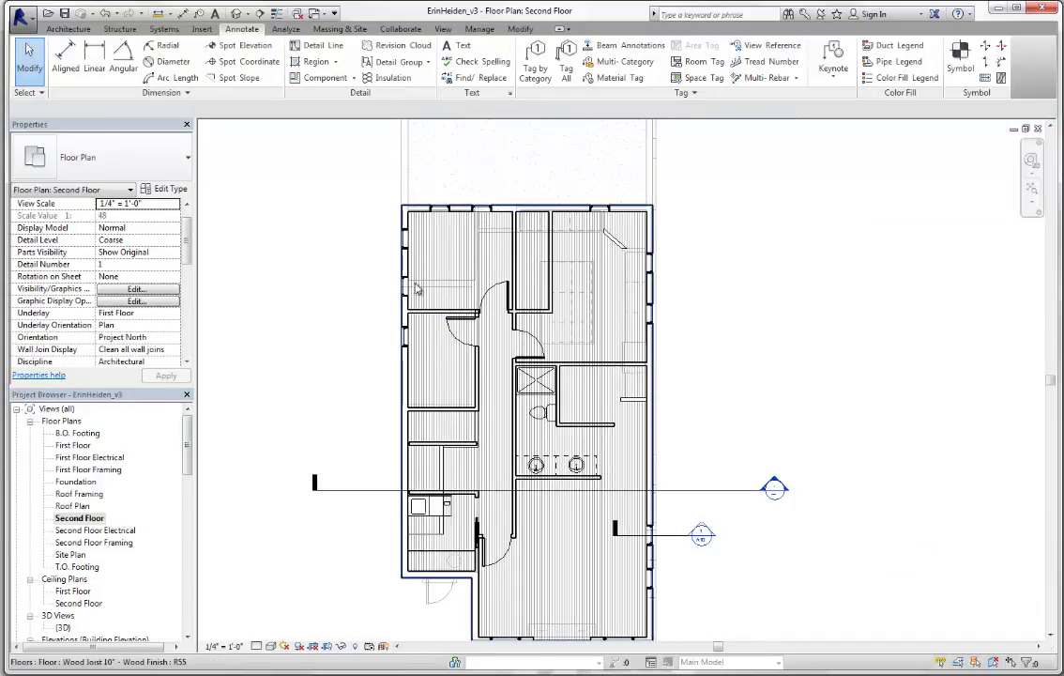
scroll(415, 253, "up", 3)
left_click(393, 311)
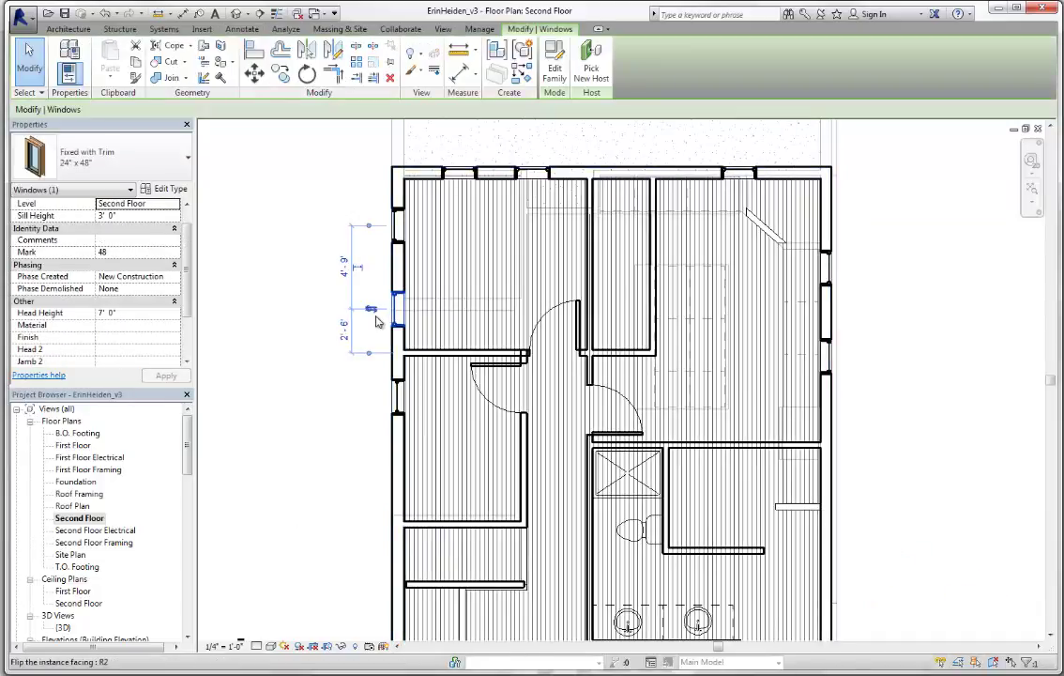
left_click(397, 349)
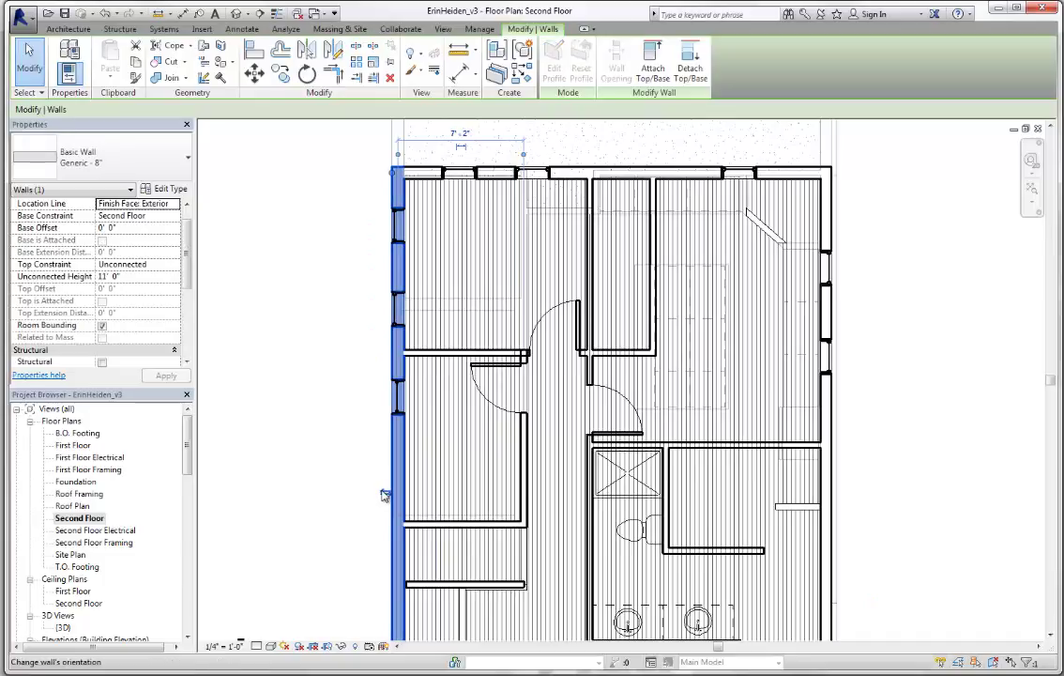
left_click(312, 365)
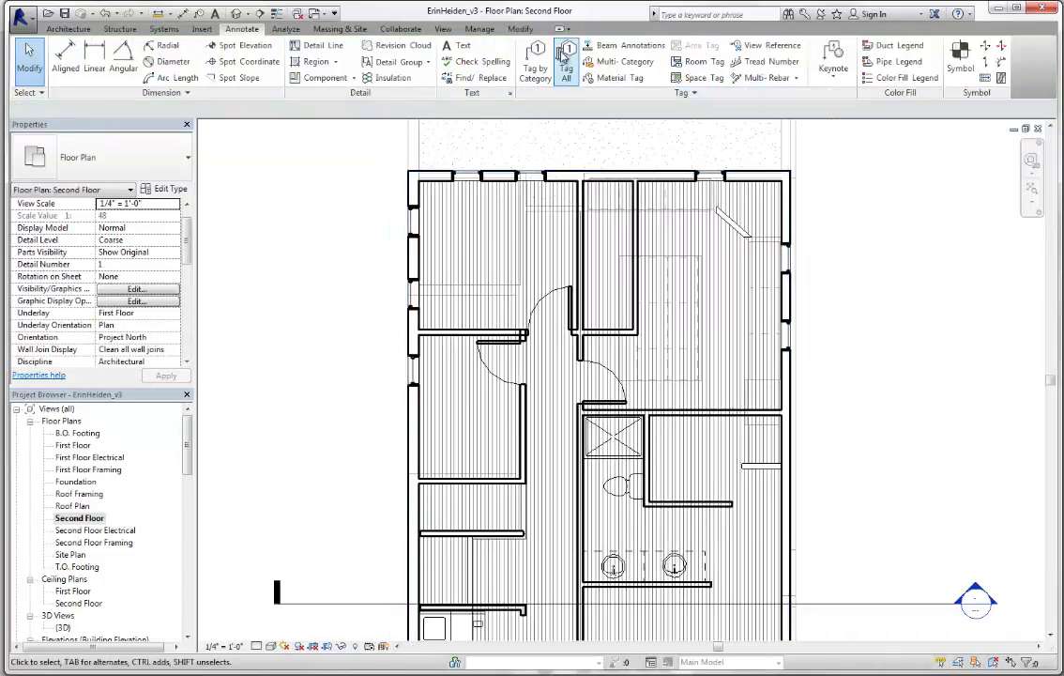
- Use Tag All to tag the untagged doors, windows and the Non-Monolithic Landing
left_click(568, 61)
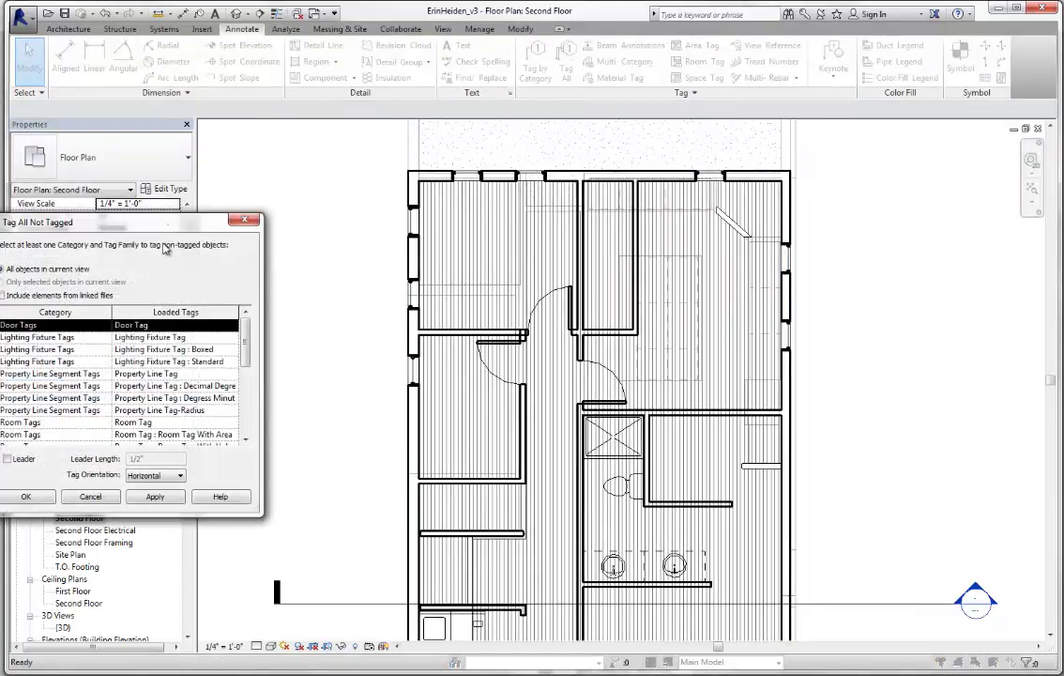
left_click_drag(169, 228, 903, 164)
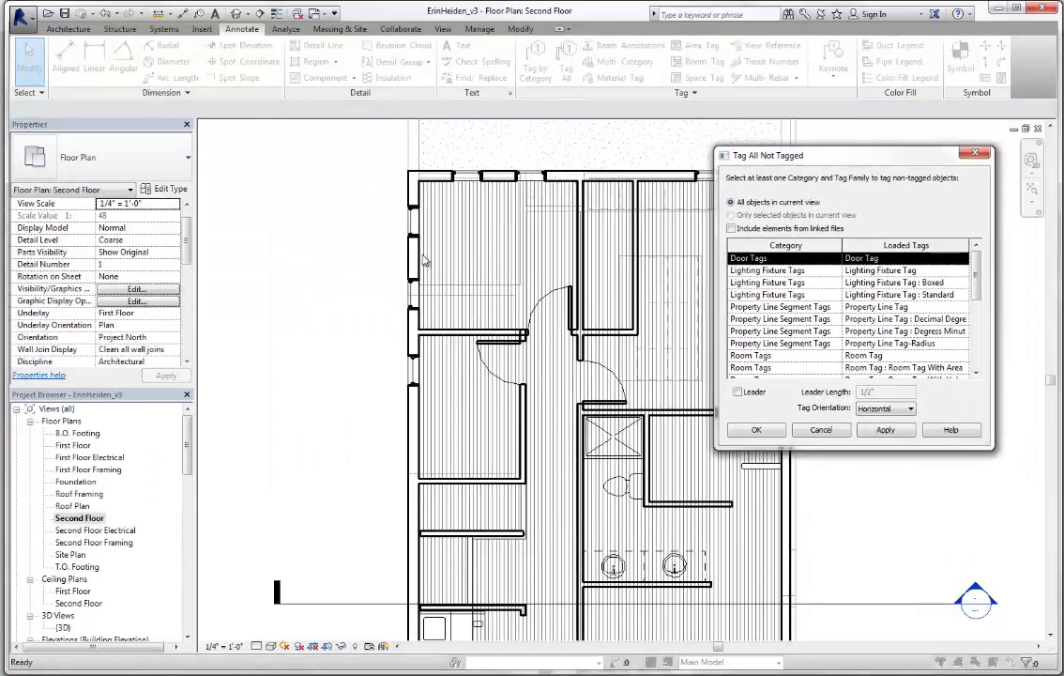
left_click(929, 259)
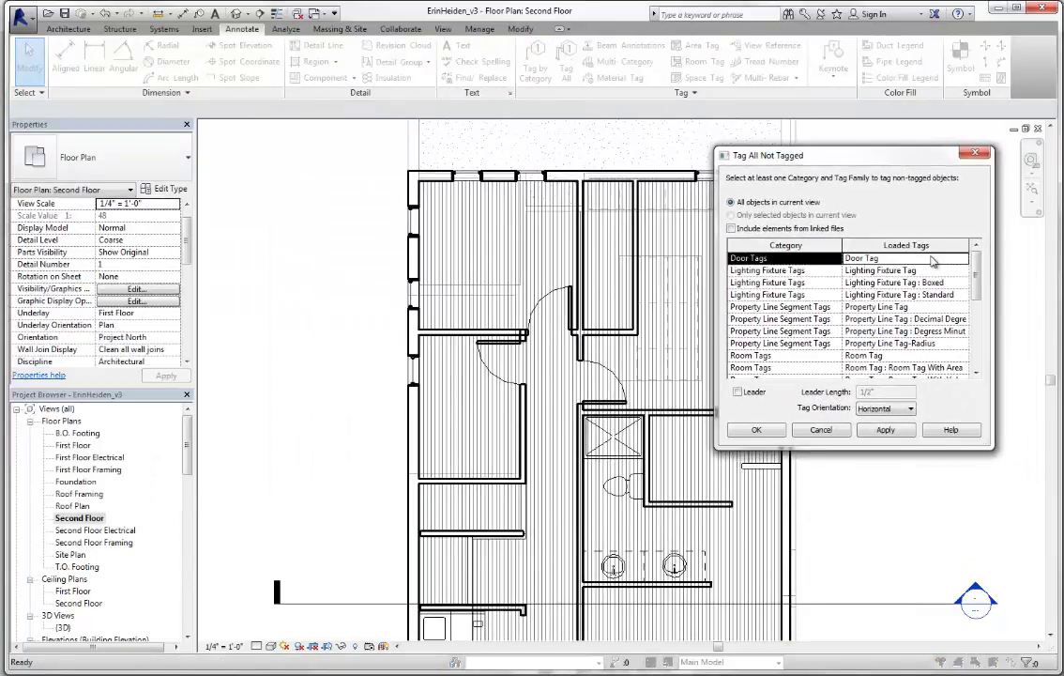
left_click(887, 434)
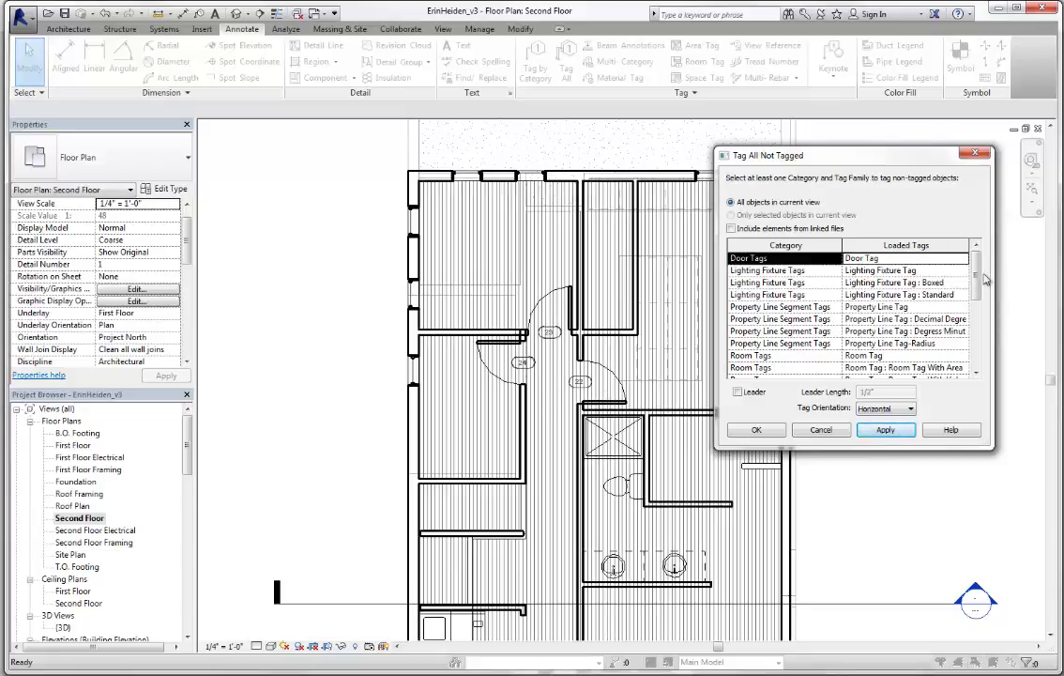
scroll(982, 275, "down", 5)
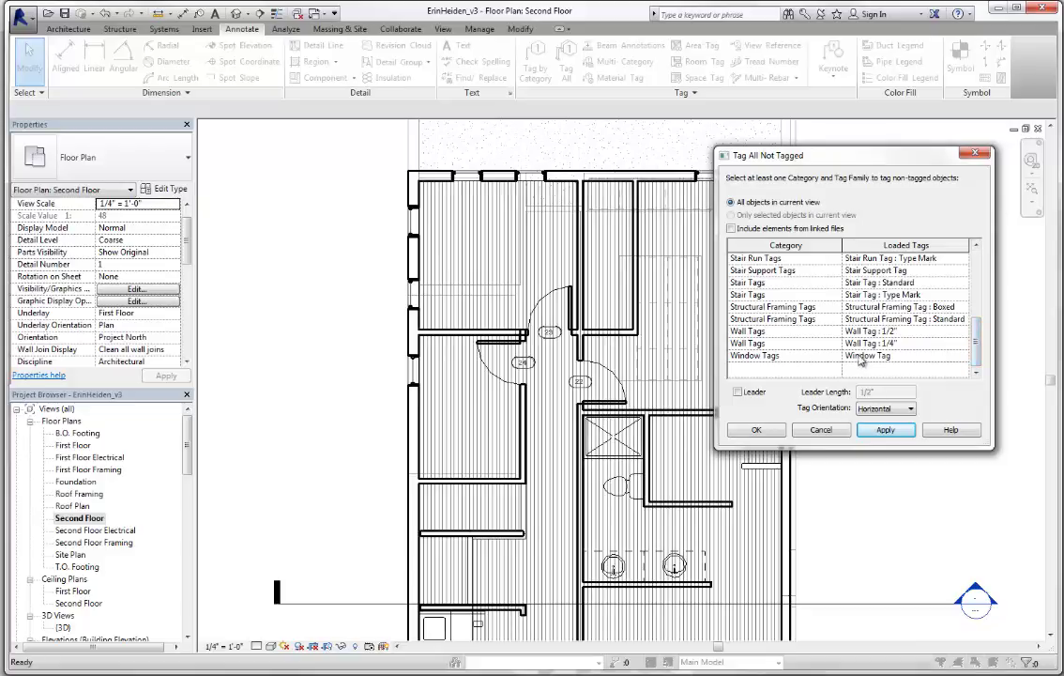
left_click(859, 358)
left_click(882, 432)
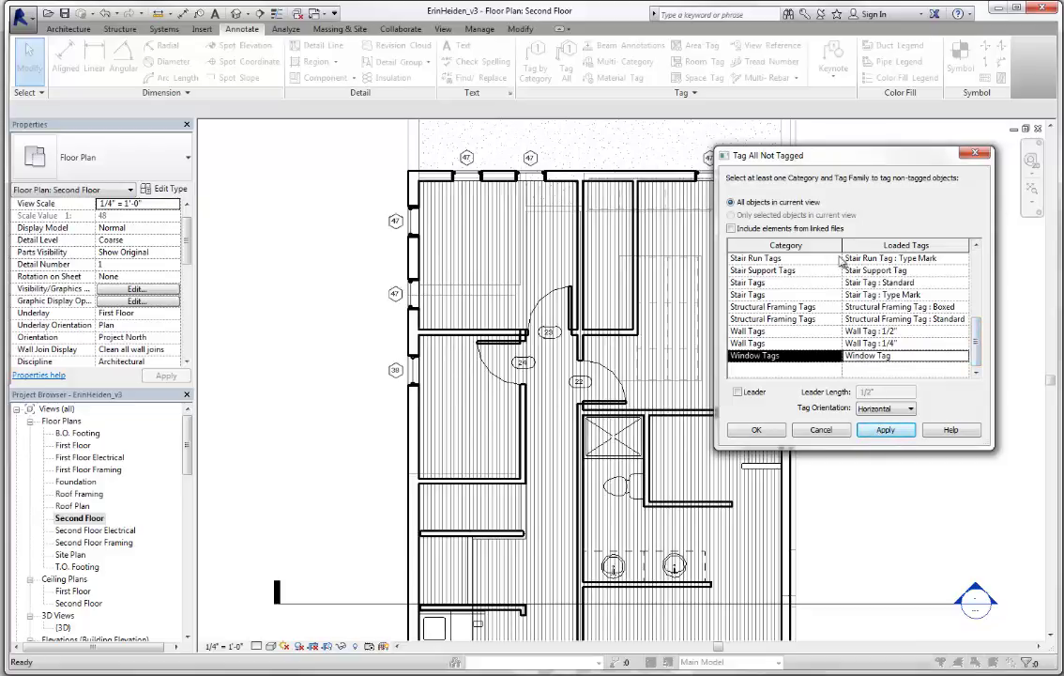
scroll(901, 308, "up", 1)
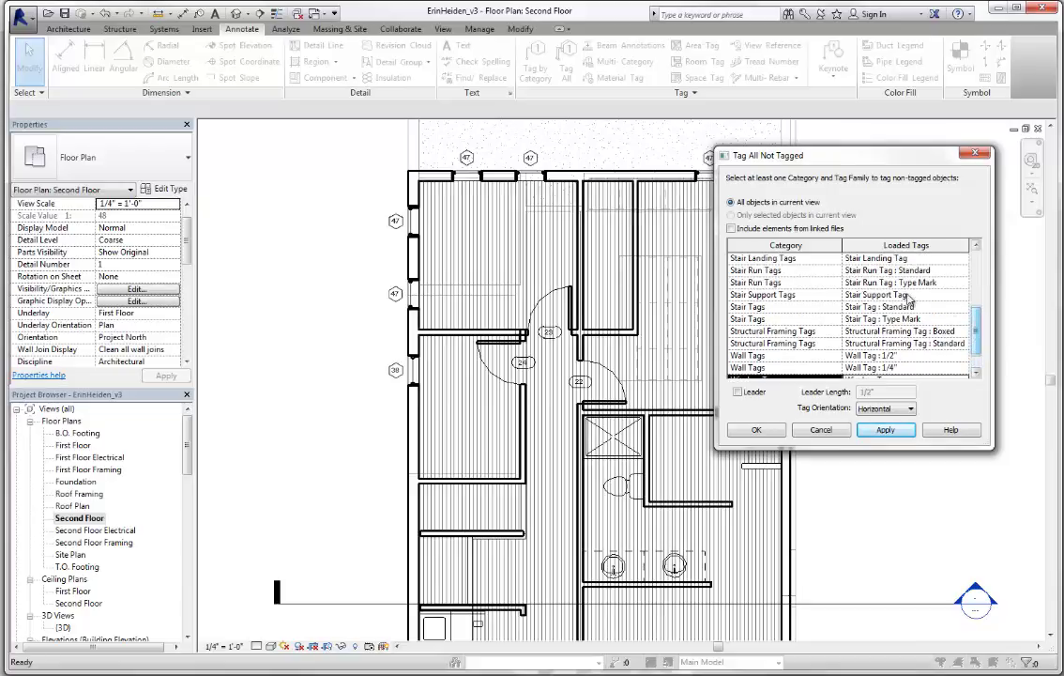
left_click(877, 260)
left_click(885, 429)
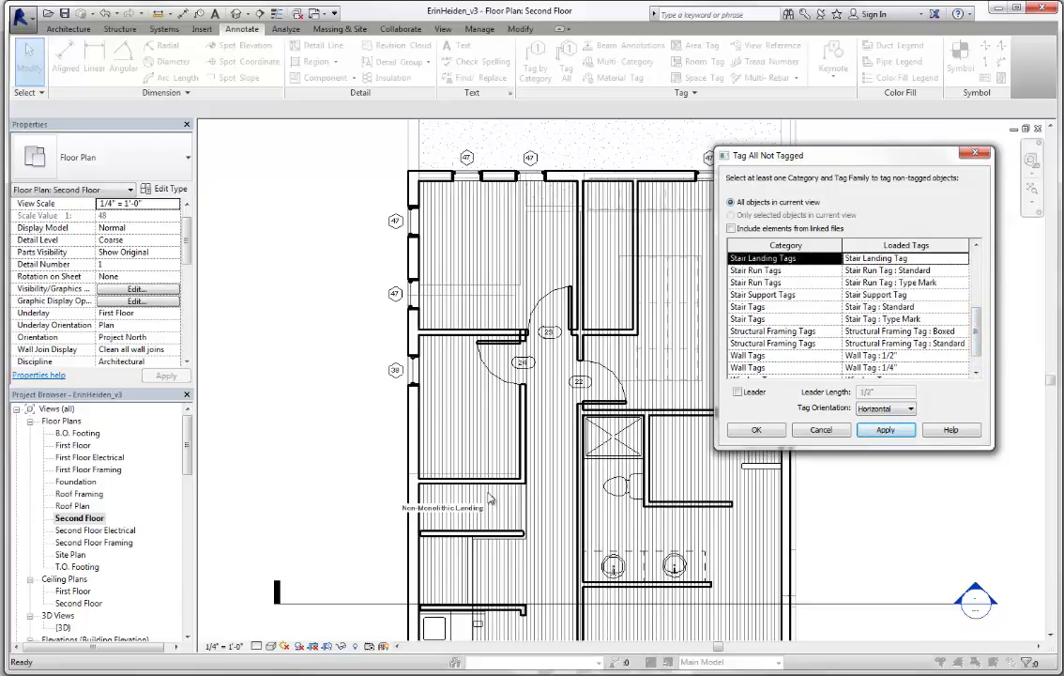
- Close the Tag All dialog, check the floor and left wall, and zoom out to the whole plan
left_click(822, 432)
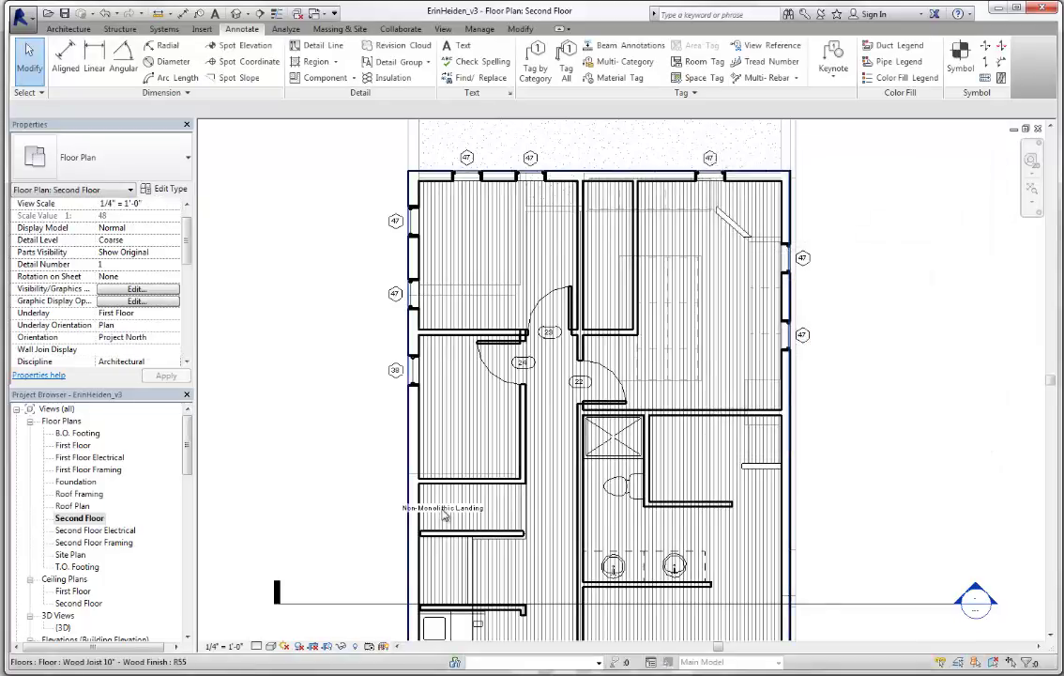
left_click(401, 454)
left_click(413, 511)
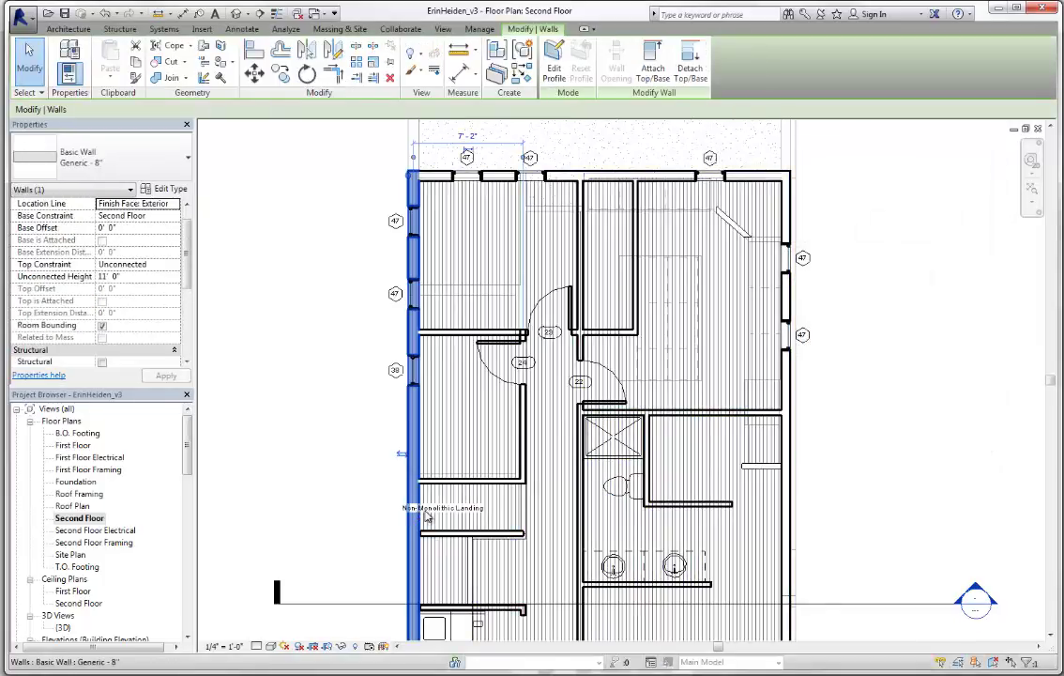
left_click(368, 460)
scroll(367, 447, "down", 3)
scroll(451, 544, "up", 2)
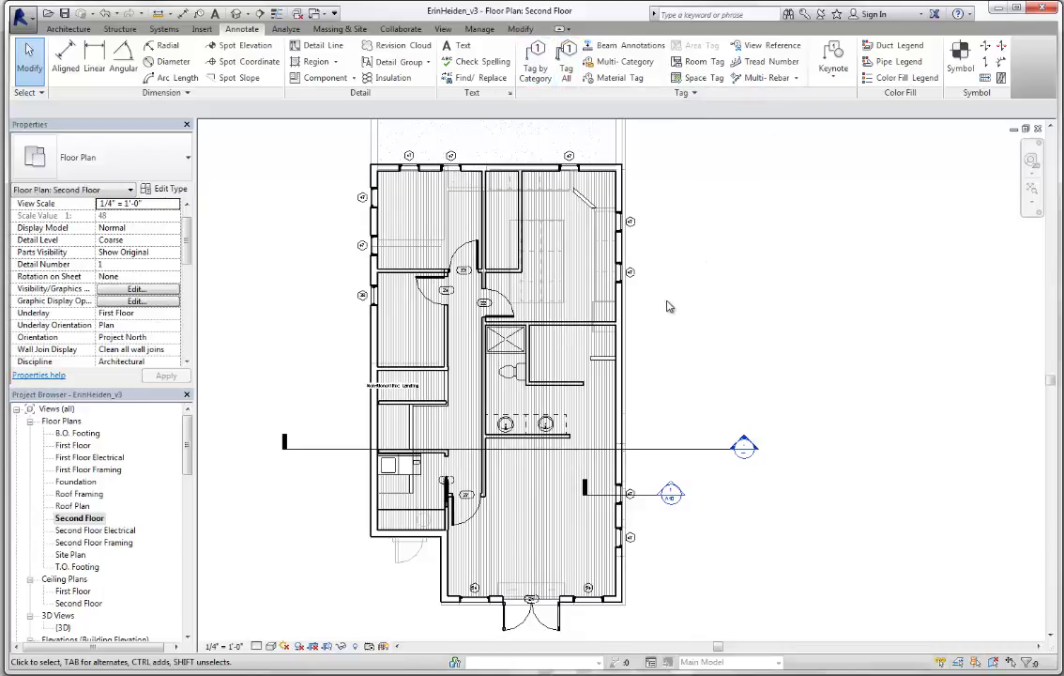
scroll(682, 303, "down", 2)
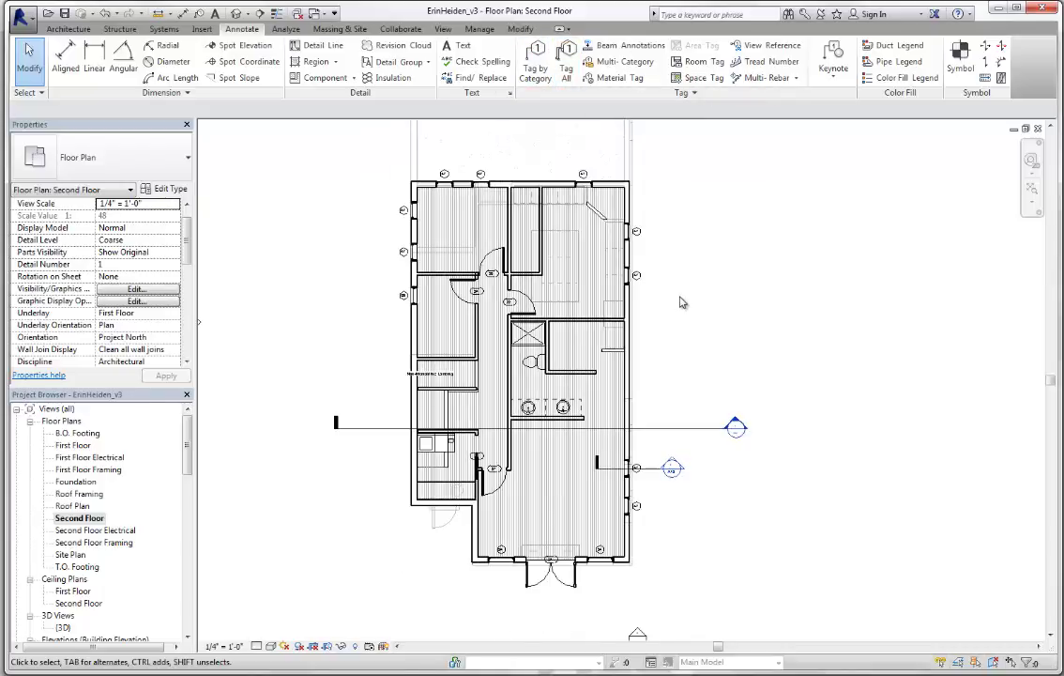
- Set Aligned dimension to wall faces and Pick: Entire Walls, then cancel a right-wall trial
left_click(64, 54)
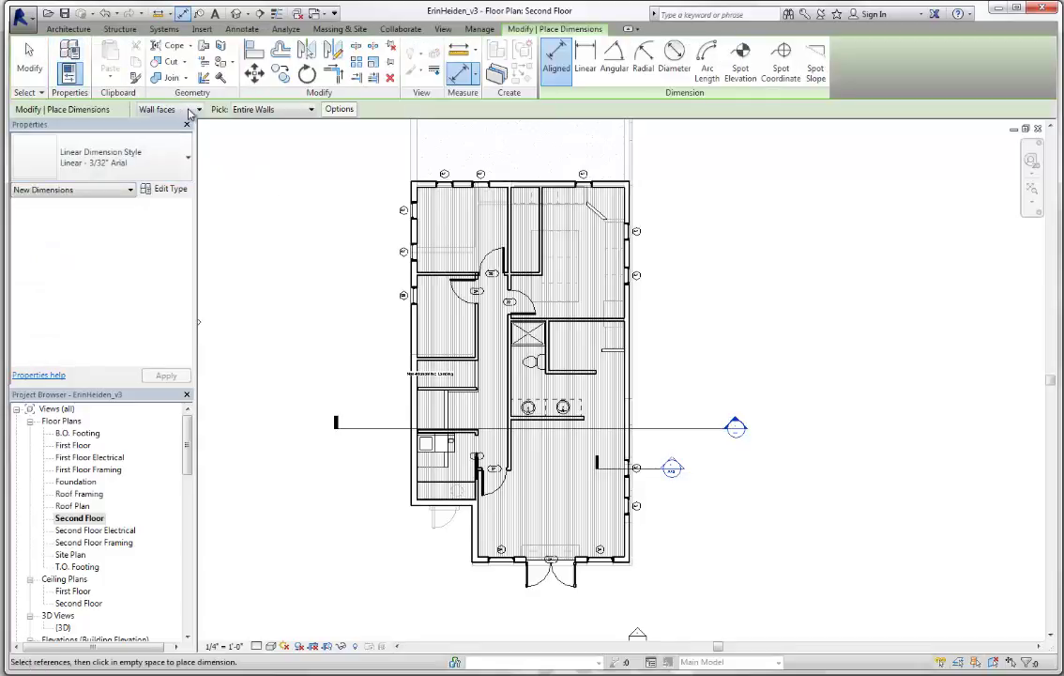
left_click(170, 109)
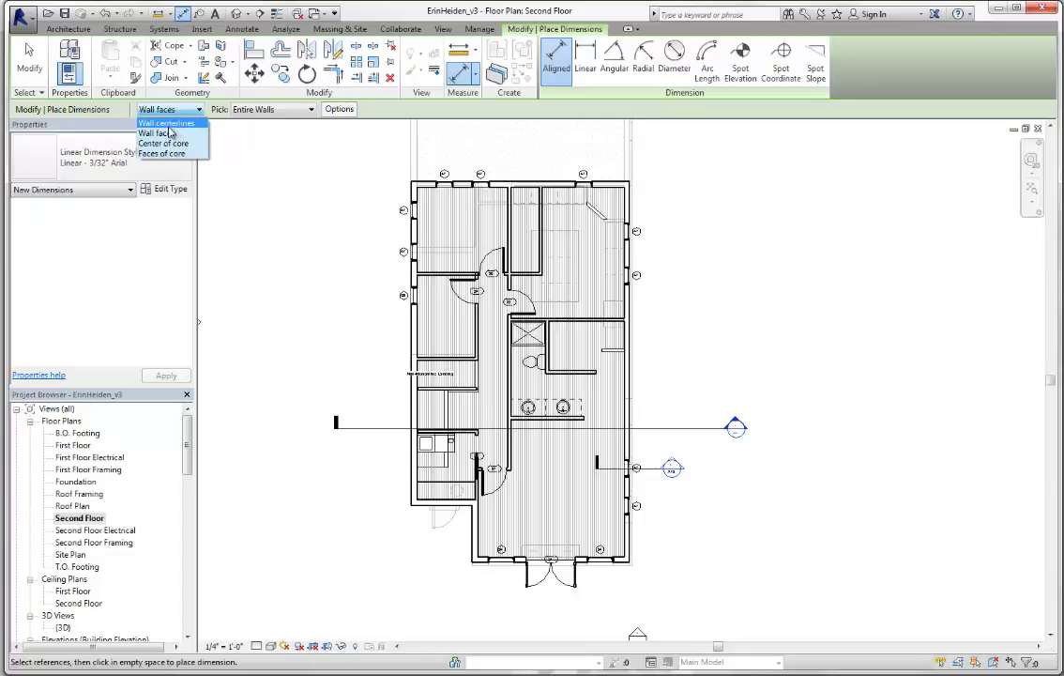
left_click(159, 133)
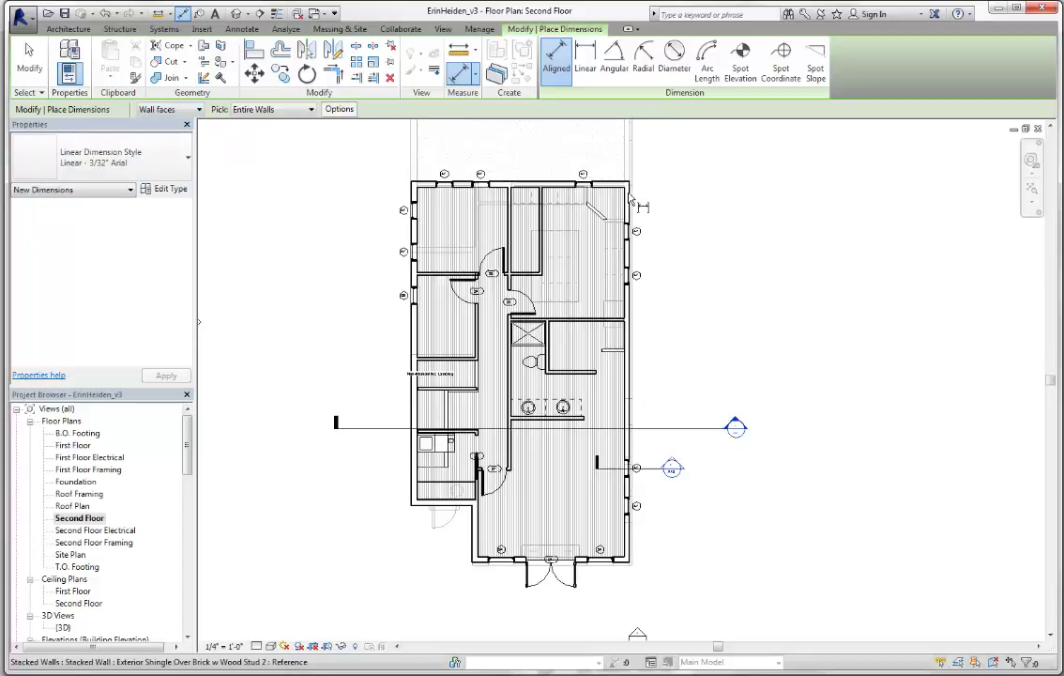
left_click(272, 109)
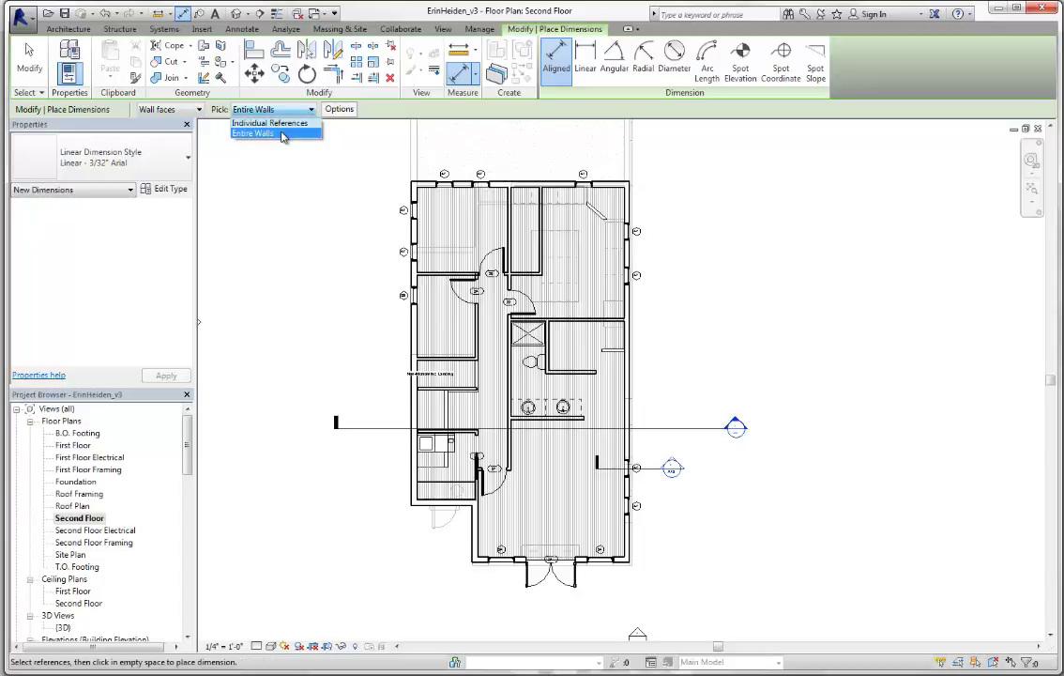
left_click(281, 135)
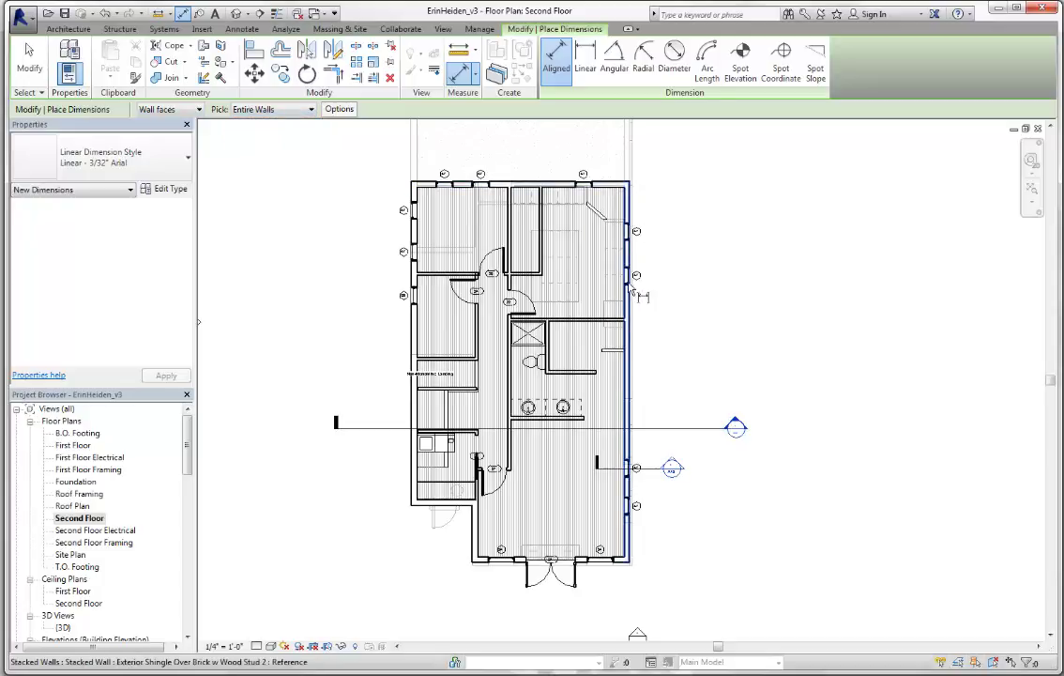
left_click(629, 385)
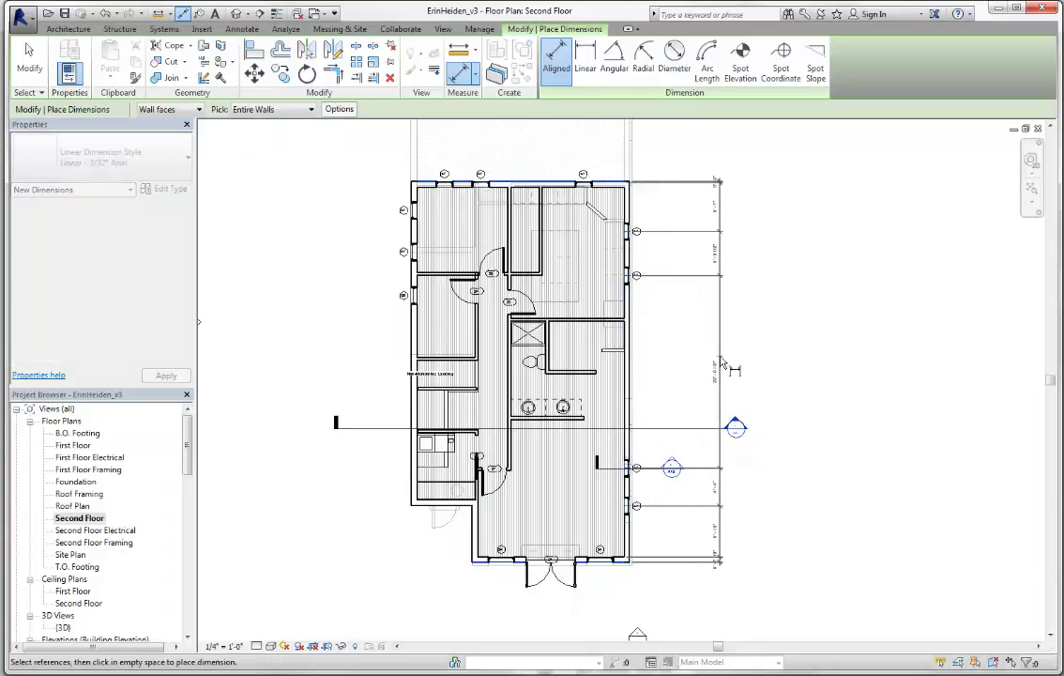
key("Escape")
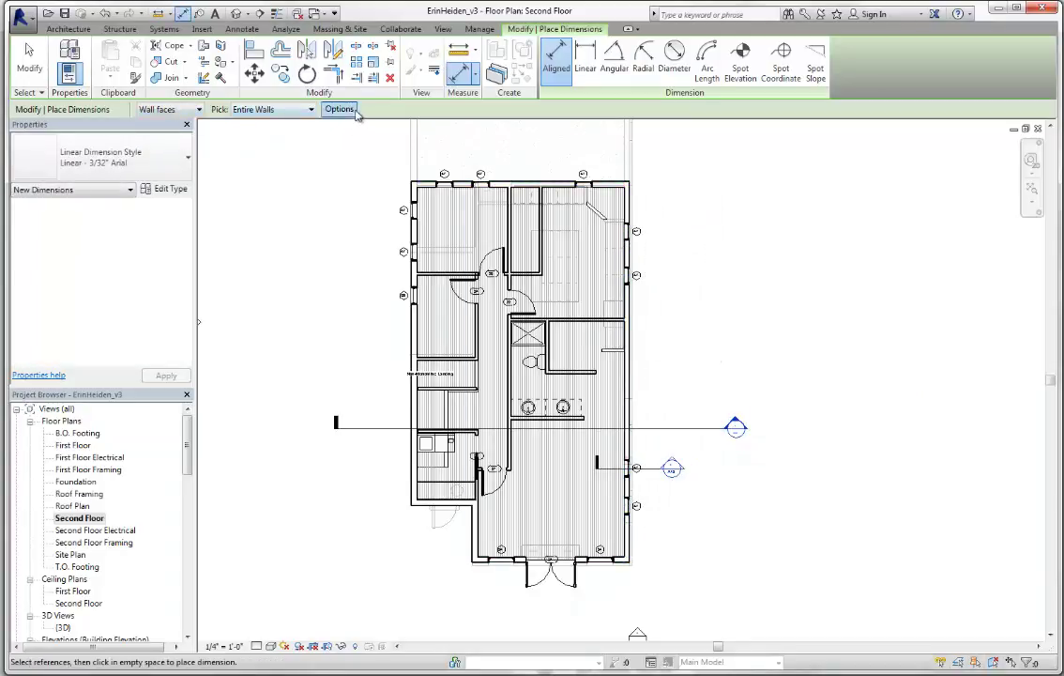
- Place a 42'-0" overall dimension along the right exterior wall
left_click(336, 110)
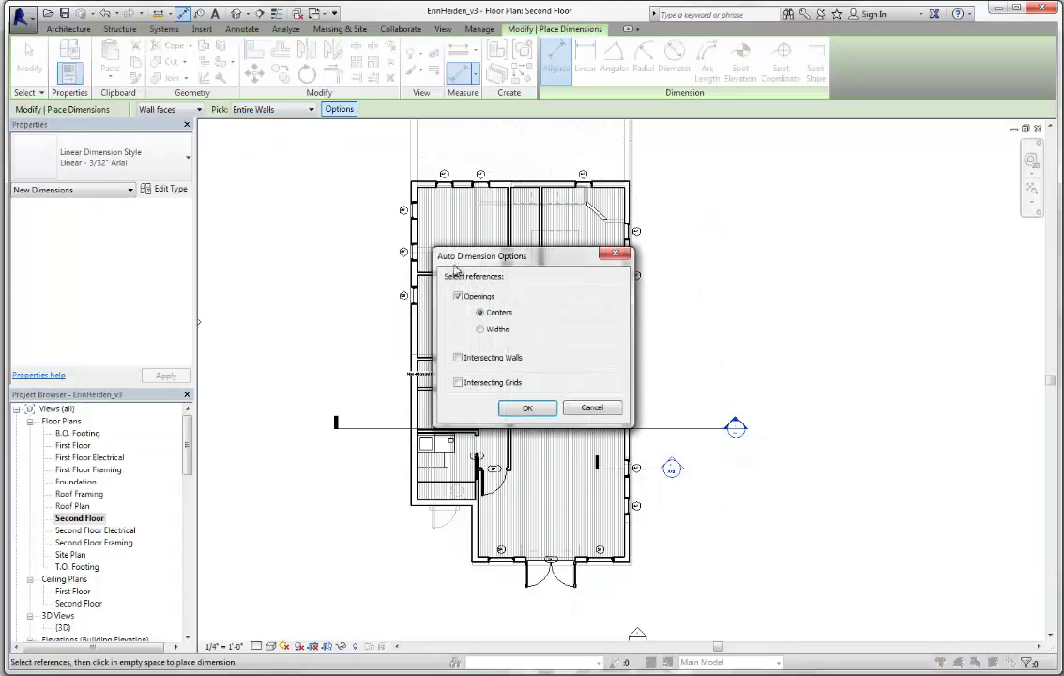
left_click(531, 407)
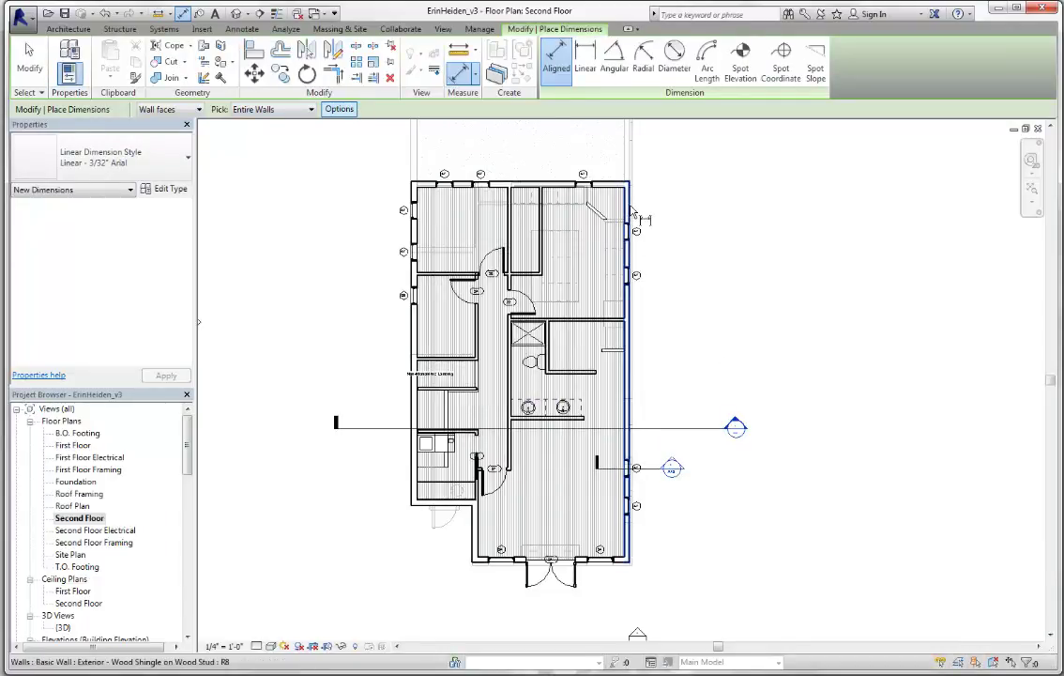
left_click(627, 212)
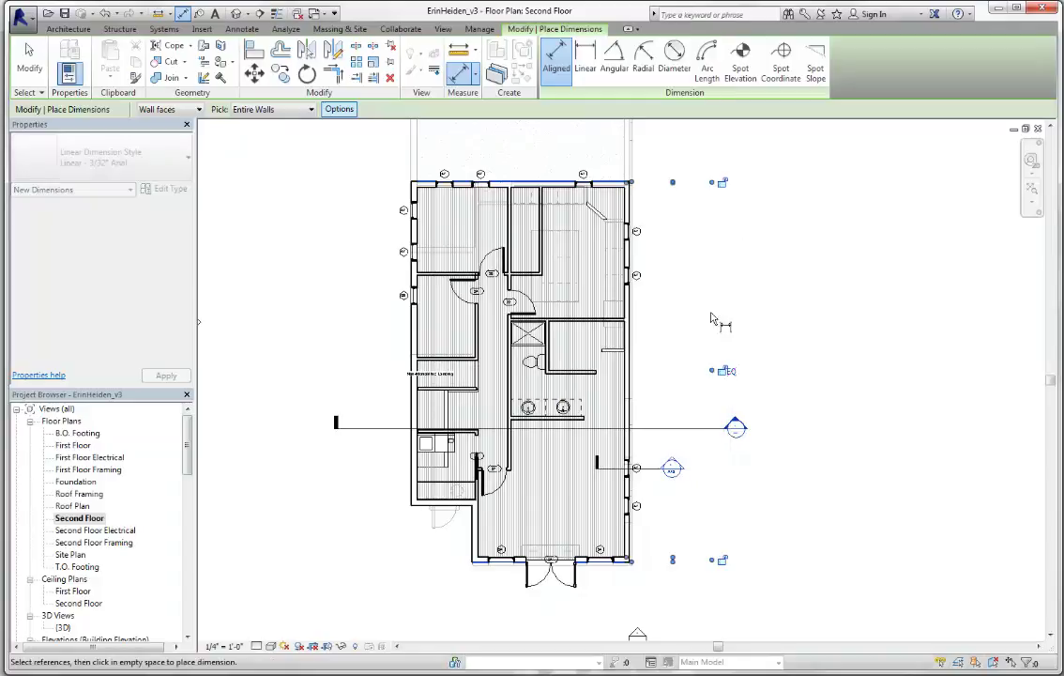
left_click(717, 240)
scroll(737, 352, "up", 5)
scroll(711, 343, "down", 2)
scroll(710, 342, "down", 2)
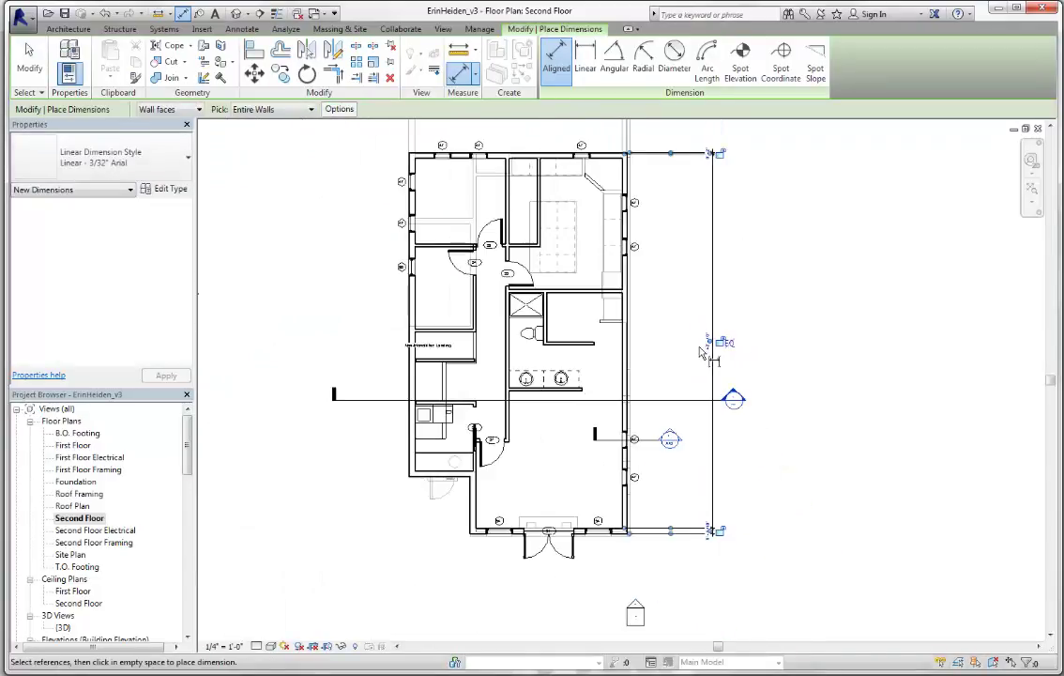
- Enable Openings (Centers) and dimension the right wall to each window's centre
left_click(308, 111)
left_click(324, 104)
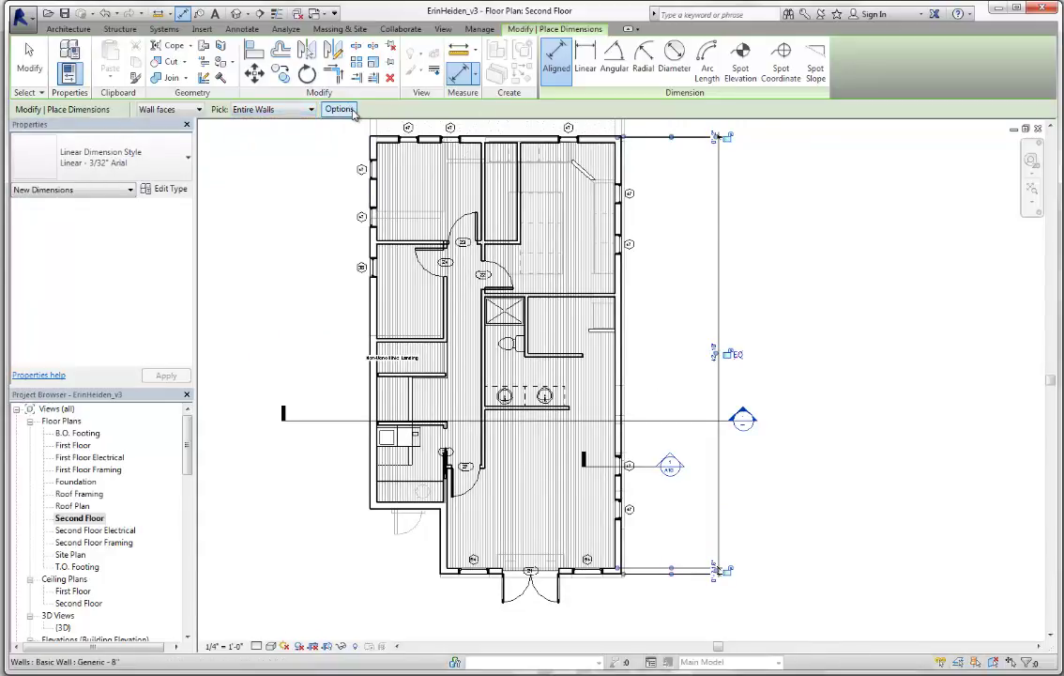
left_click(347, 110)
left_click(459, 296)
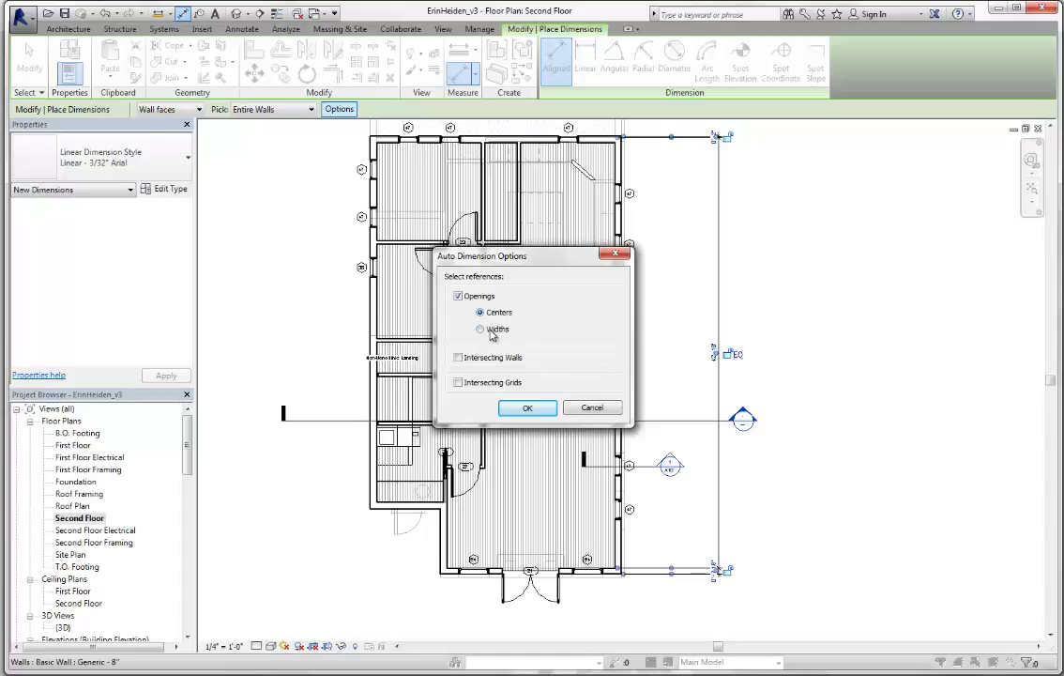
left_click(527, 409)
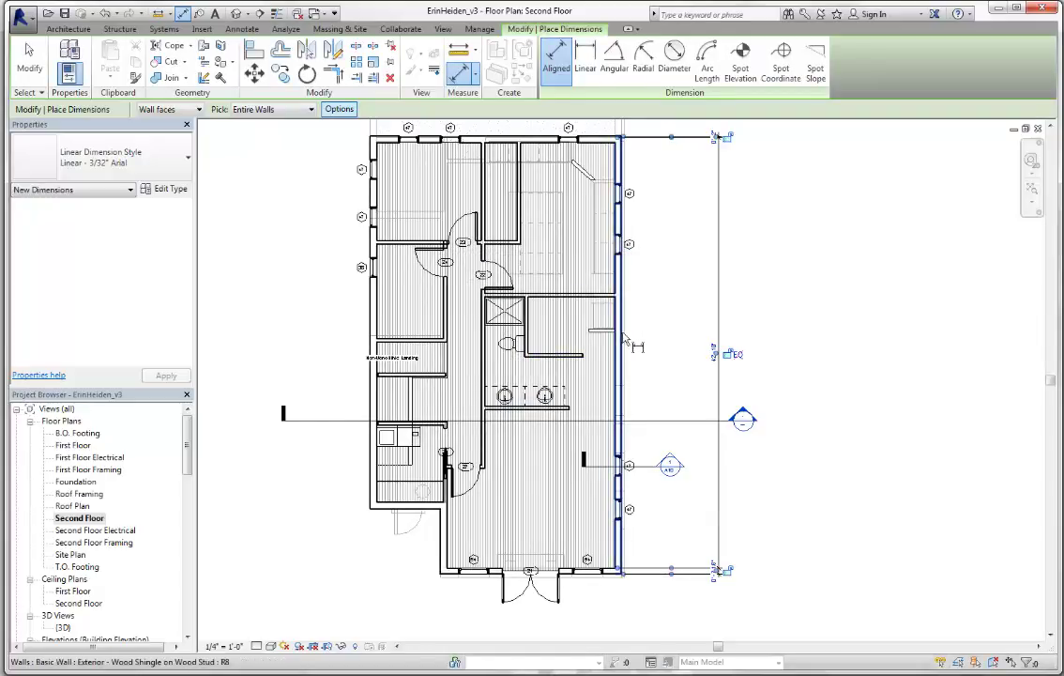
left_click(696, 375)
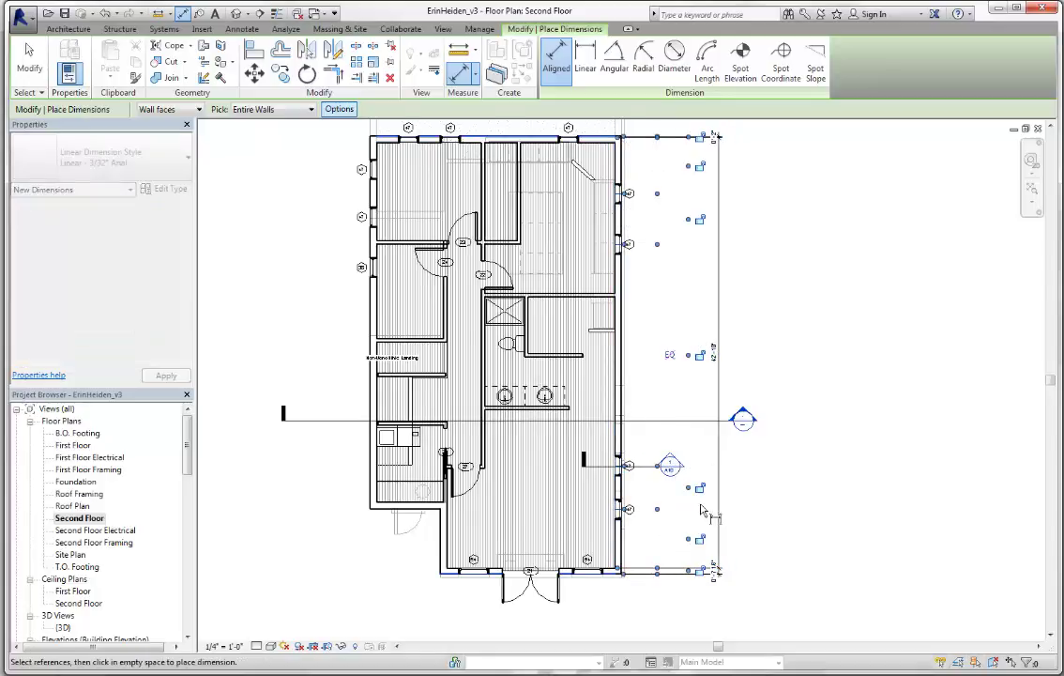
scroll(686, 378, "up", 8)
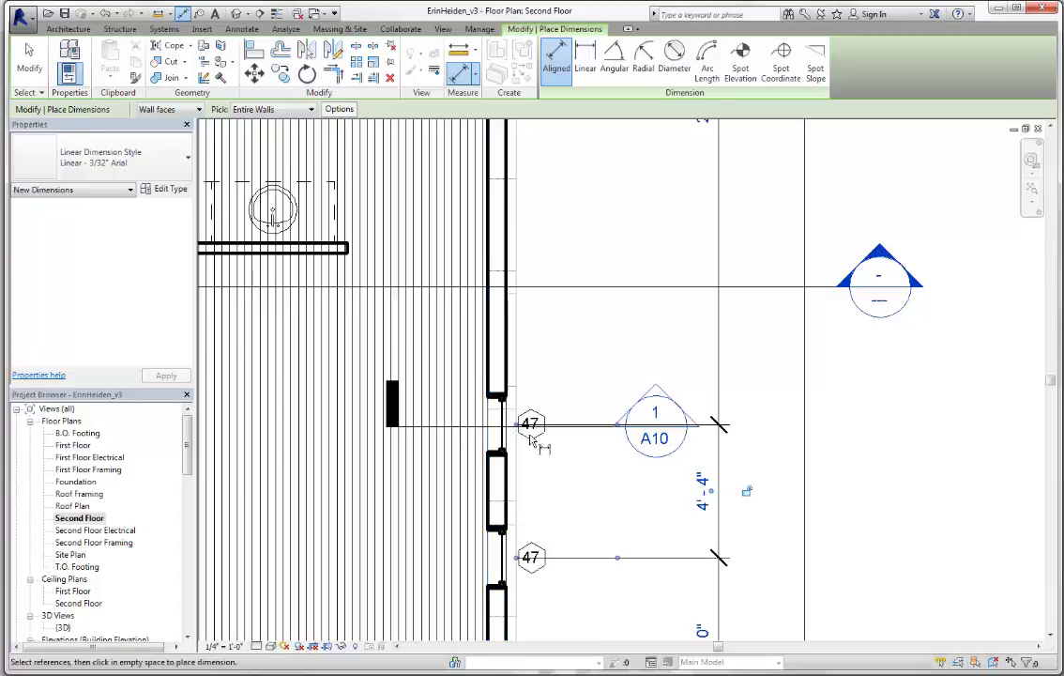
scroll(526, 424, "up", 3)
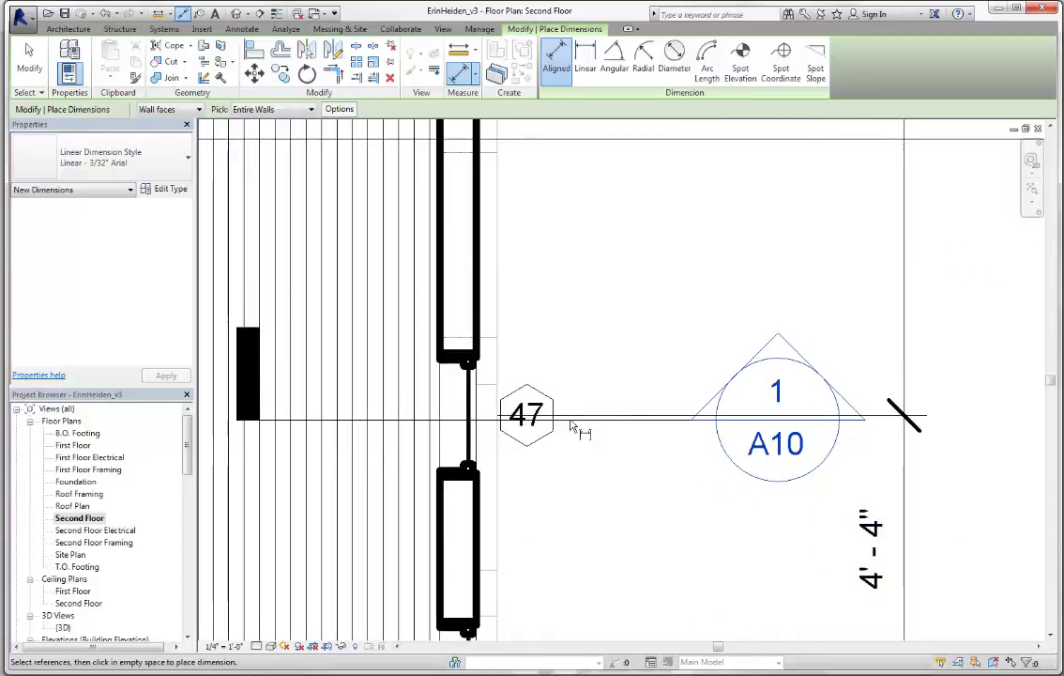
scroll(579, 431, "down", 4)
- Move the section line down so it no longer overlaps the window dimension's witness line
key("Escape")
key("Escape")
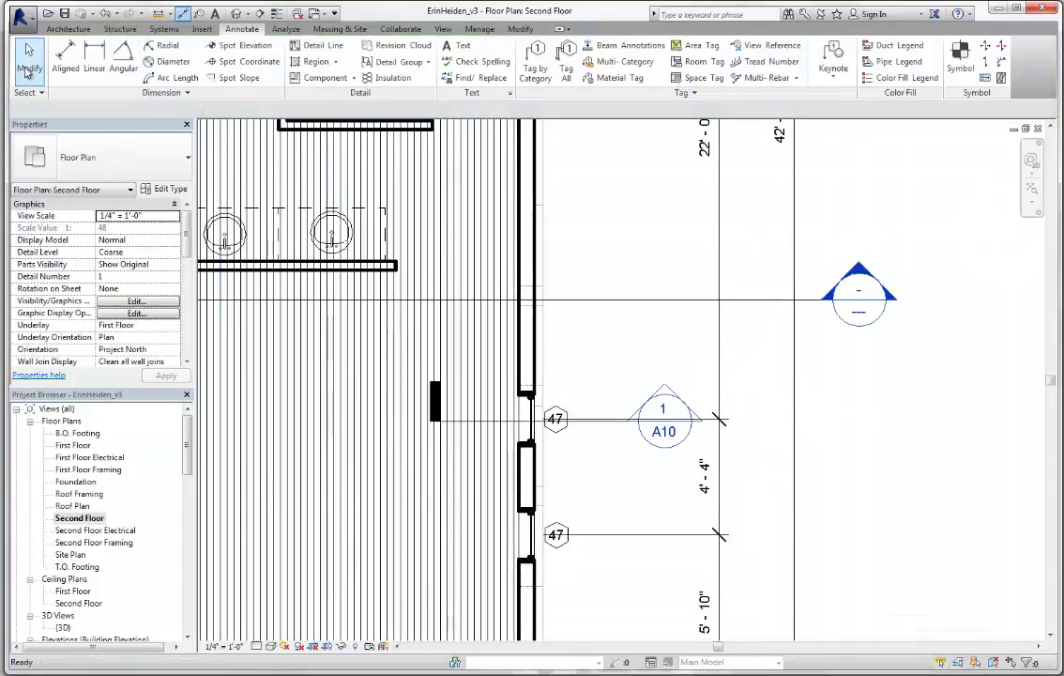
left_click(592, 422)
scroll(590, 422, "up", 2)
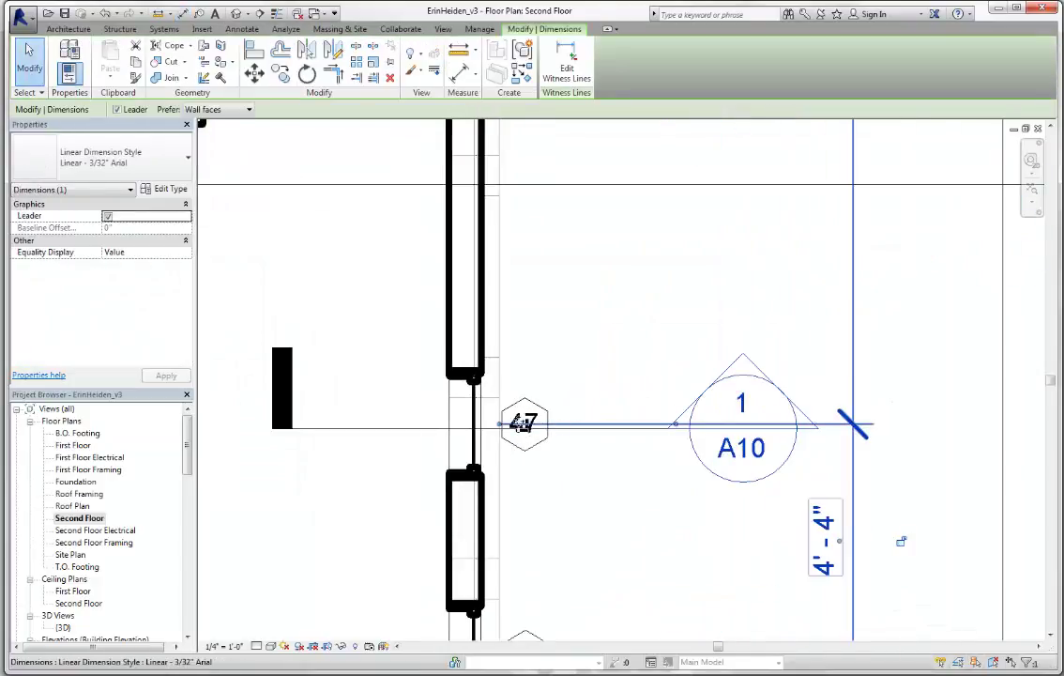
scroll(598, 430, "down", 2)
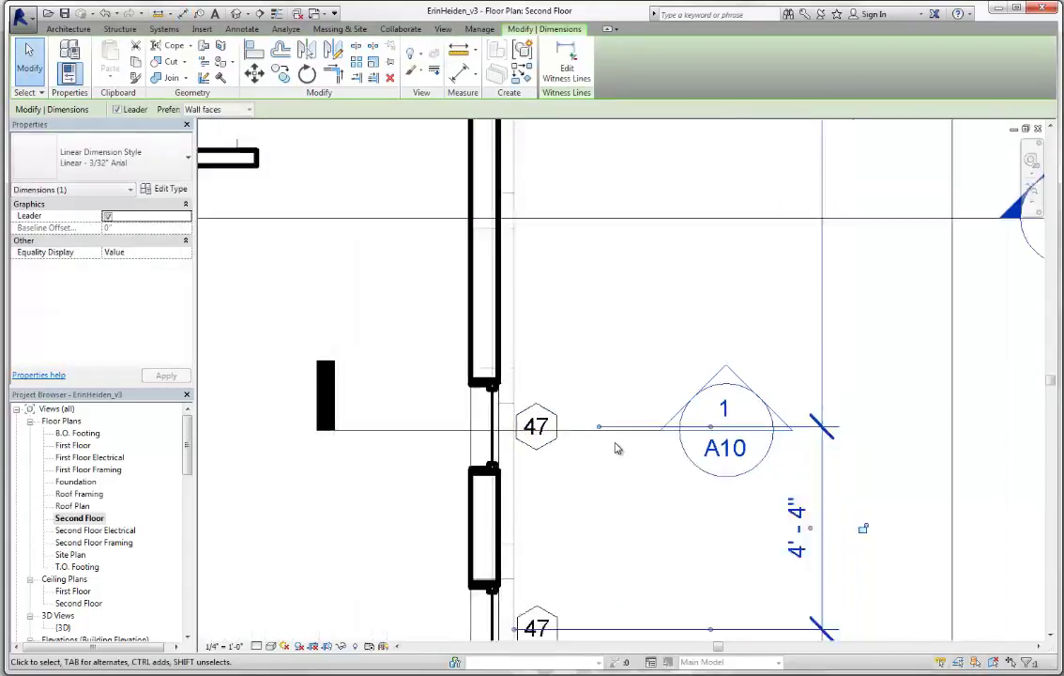
left_click(585, 432)
left_click_drag(586, 431, 585, 455)
left_click(597, 477)
scroll(597, 477, "down", 6)
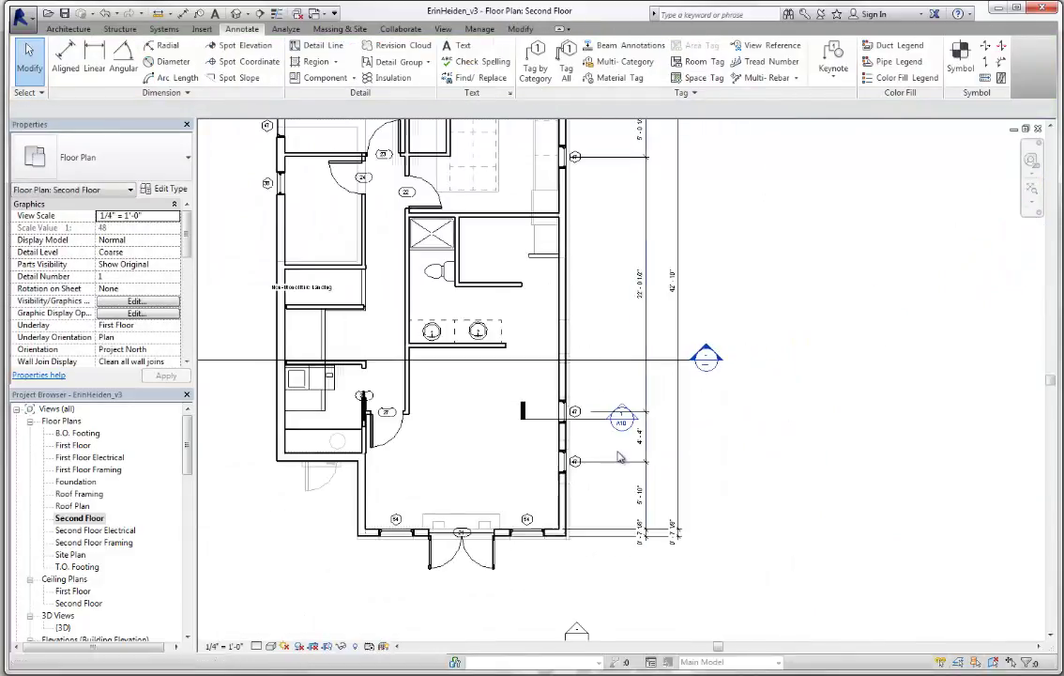
scroll(588, 474, "up", 4)
scroll(588, 474, "up", 3)
- Adjust the lower witness line gap of the window dimension string
left_click(636, 453)
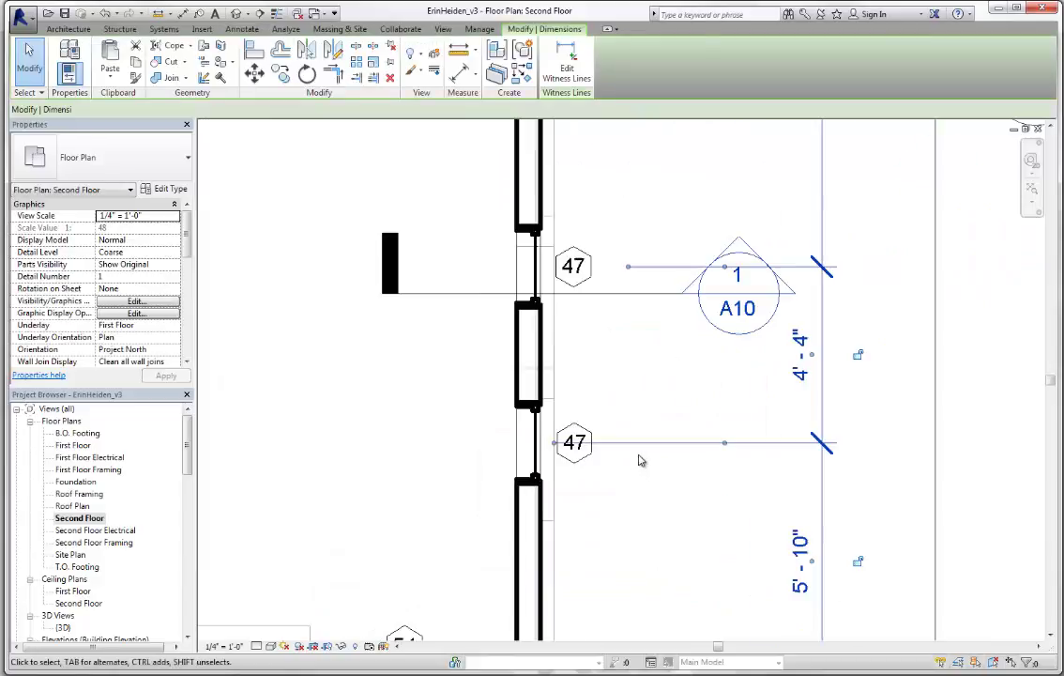
left_click_drag(554, 445, 628, 448)
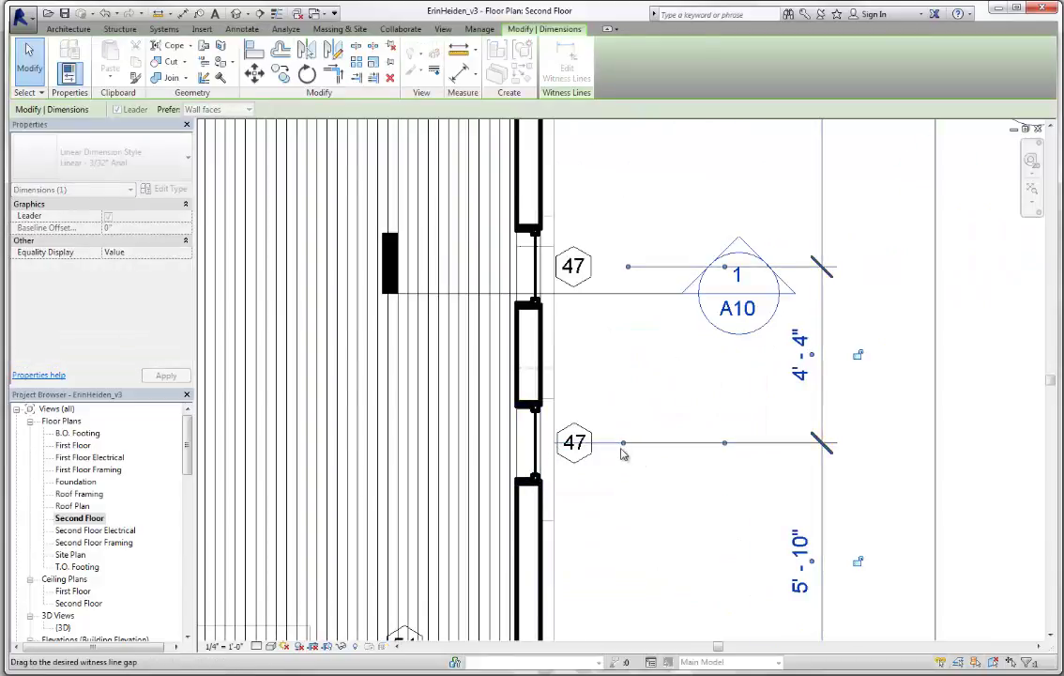
left_click_drag(622, 453, 630, 455)
key("Escape")
scroll(610, 506, "down", 6)
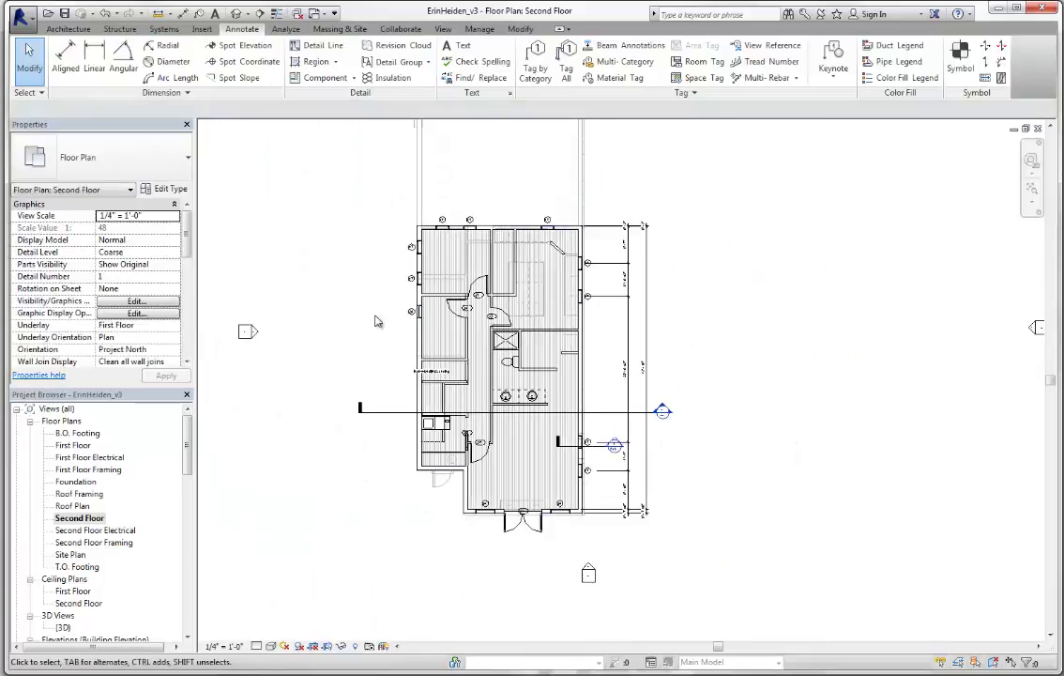
scroll(507, 309, "up", 2)
scroll(504, 389, "down", 3)
scroll(411, 344, "up", 3)
scroll(507, 408, "up", 1)
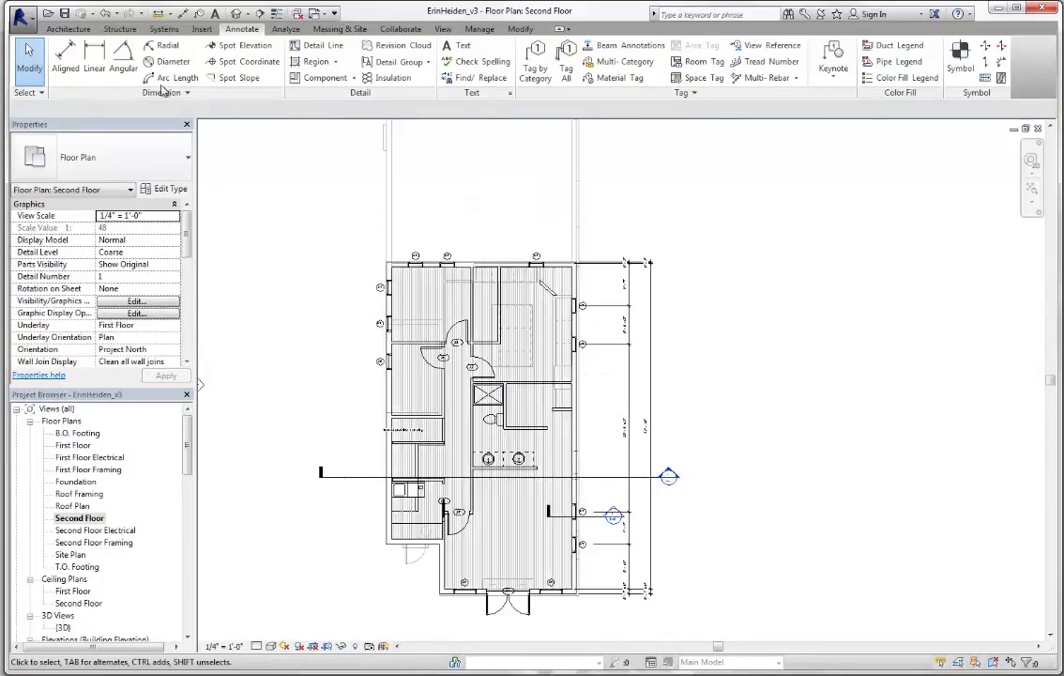
- Restart Aligned dimensioning with DI and pick an interior wall
left_click(65, 56)
scroll(436, 389, "up", 2)
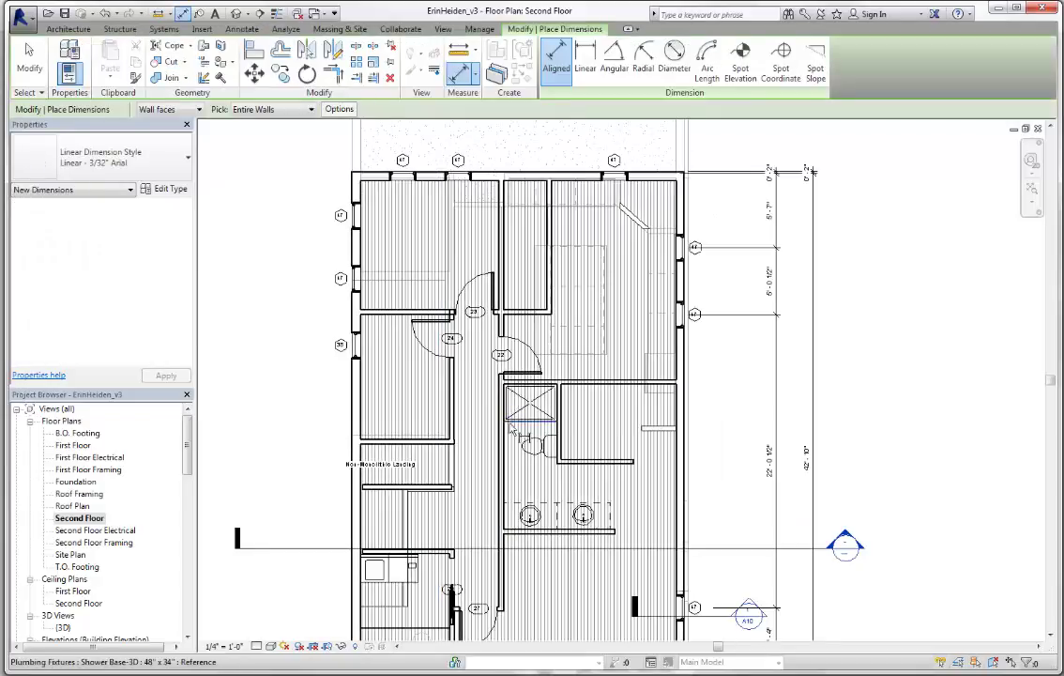
left_click(311, 109)
left_click(339, 109)
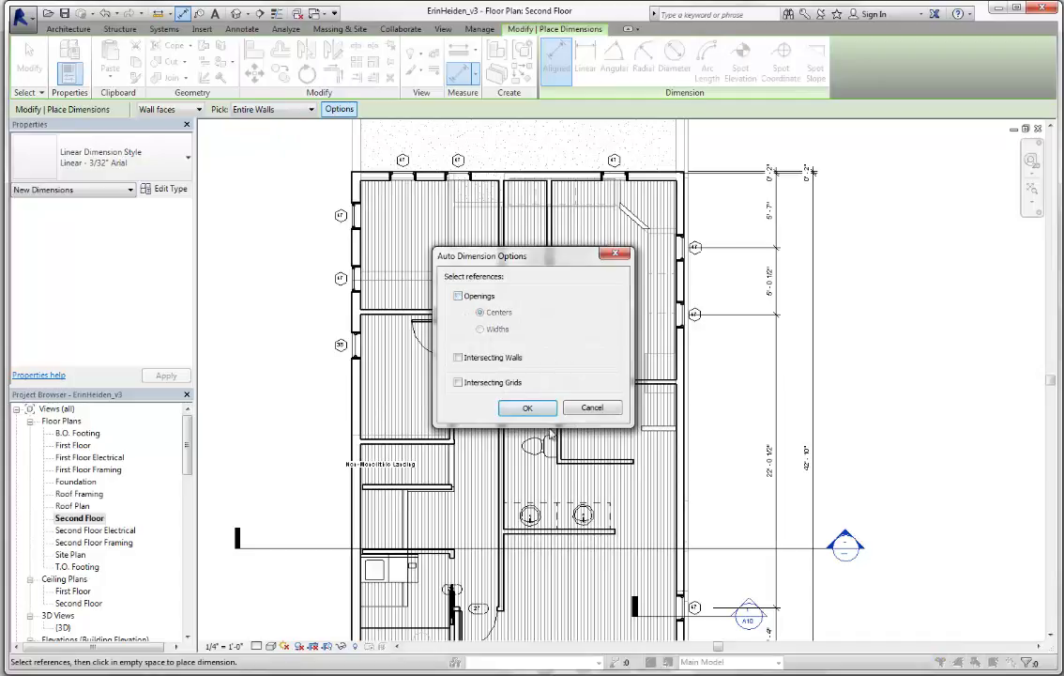
left_click(529, 409)
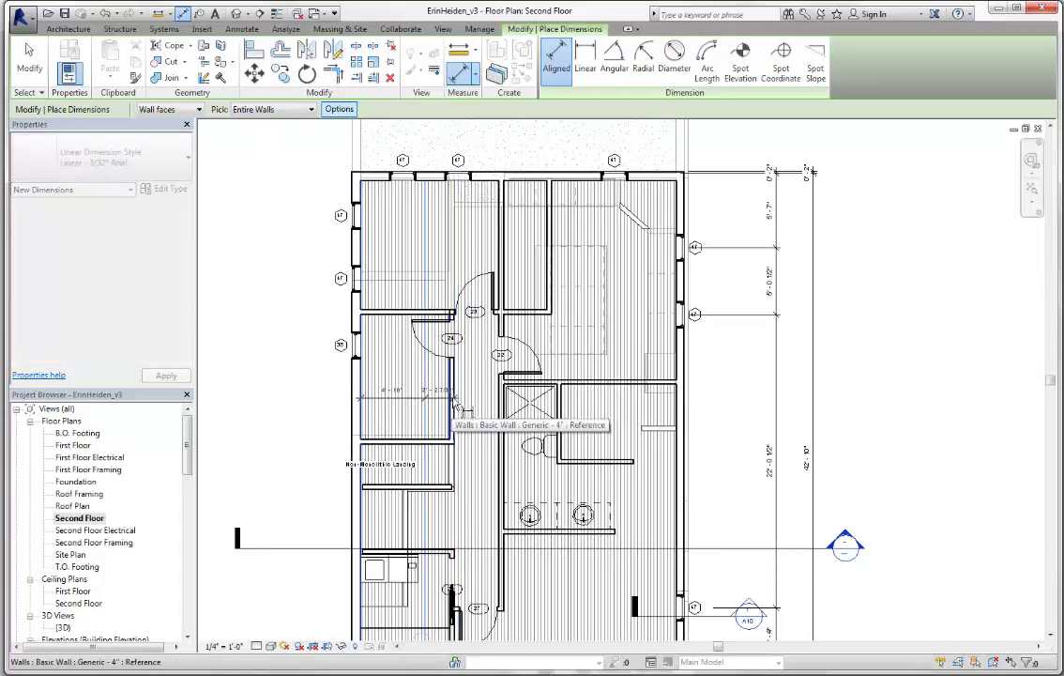
key("Escape")
key("d")
key("i")
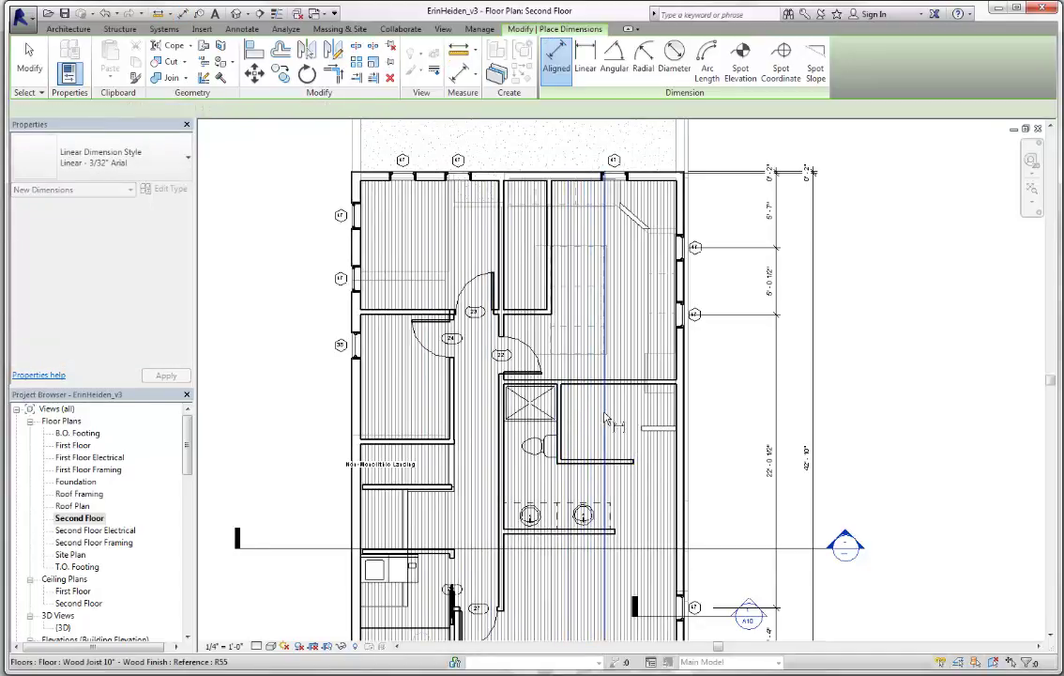
left_click(507, 255)
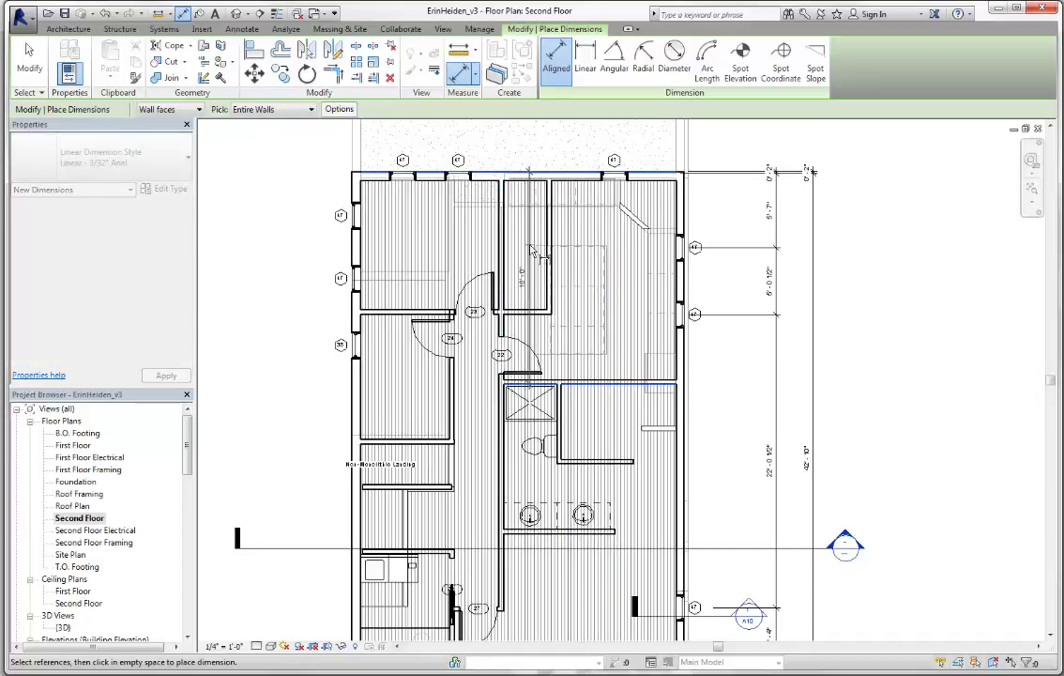
- Switch to individual references at wall centerlines and place a 9'-9" dimension along the stair wall
left_click(298, 110)
left_click(299, 122)
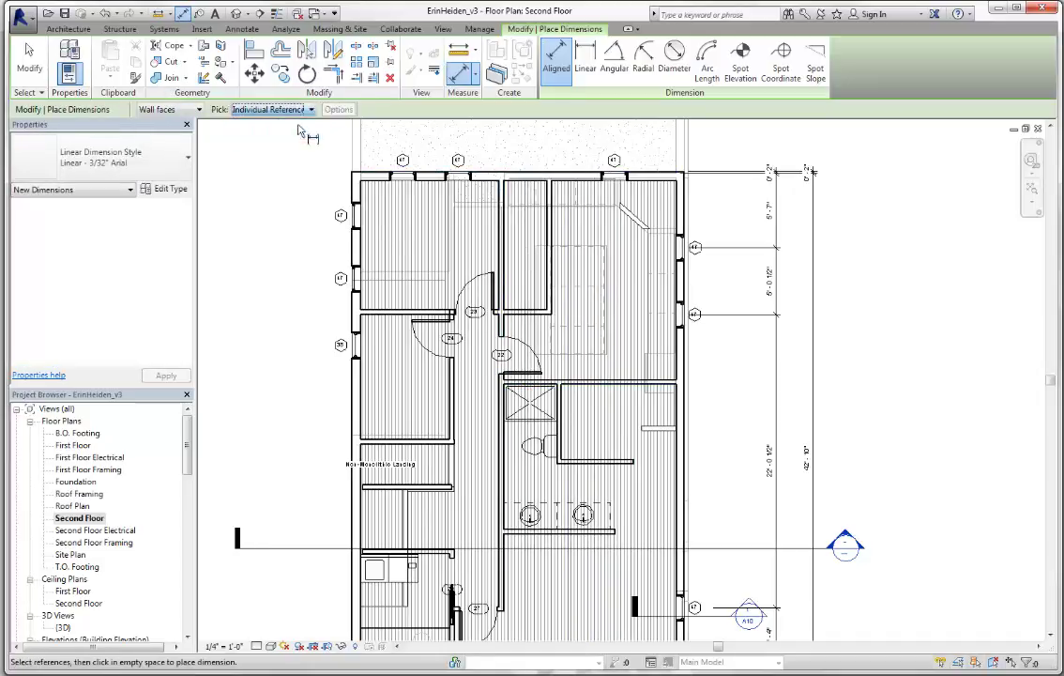
left_click(195, 110)
left_click(155, 130)
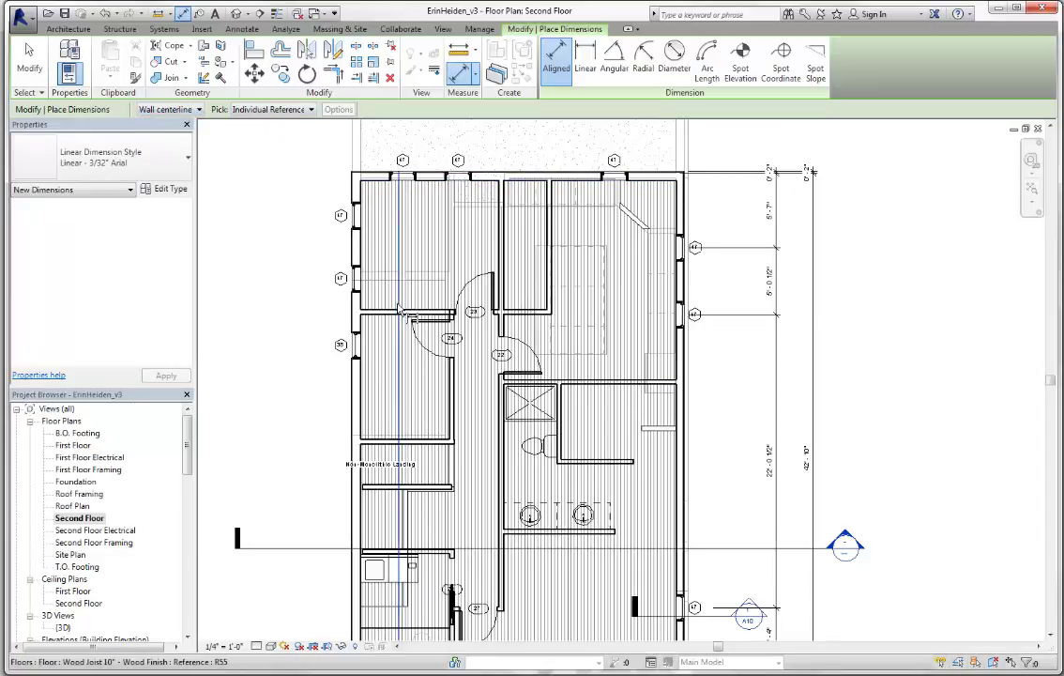
left_click(402, 312)
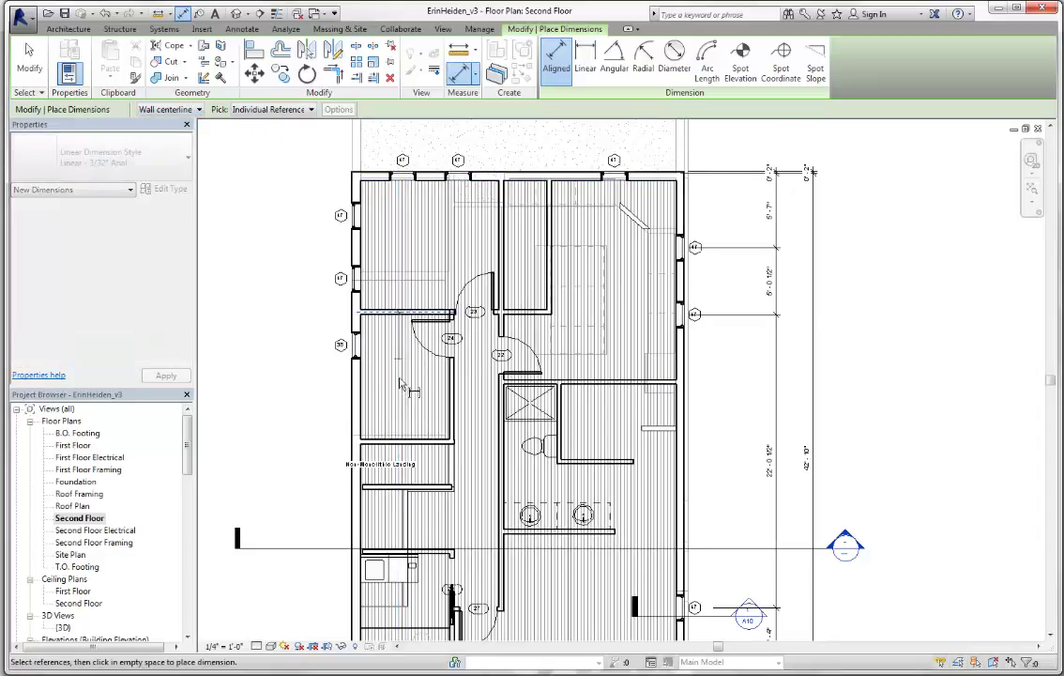
left_click(403, 441)
scroll(404, 443, "up", 3)
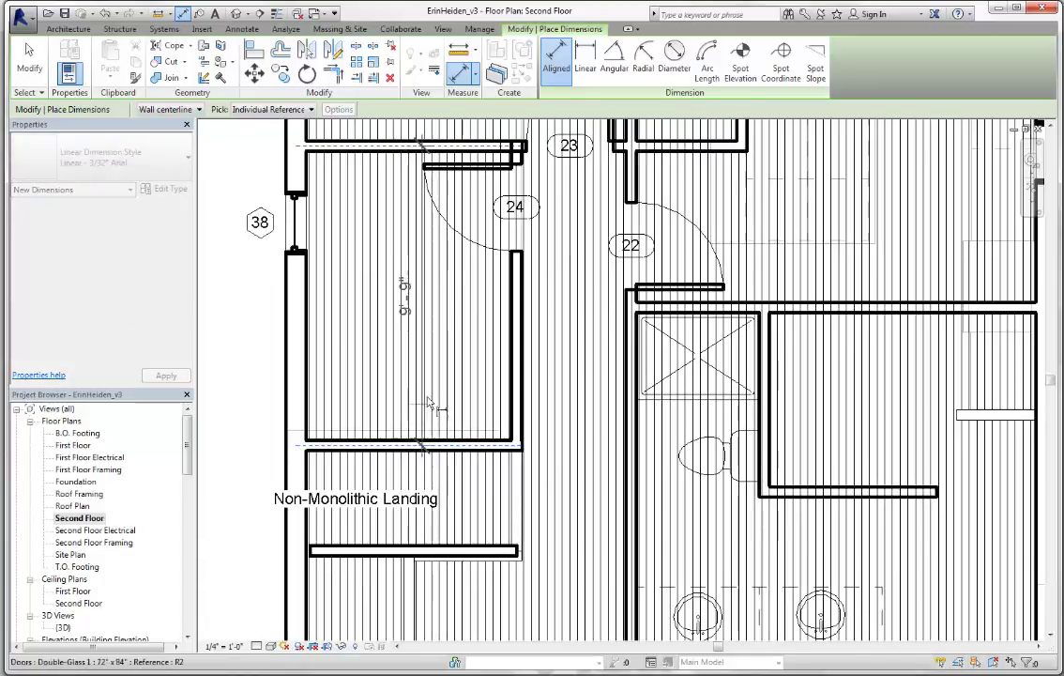
left_click(411, 297)
- Abandon a second dimension string, check the stair enclosure wall, and zoom out
left_click(518, 376)
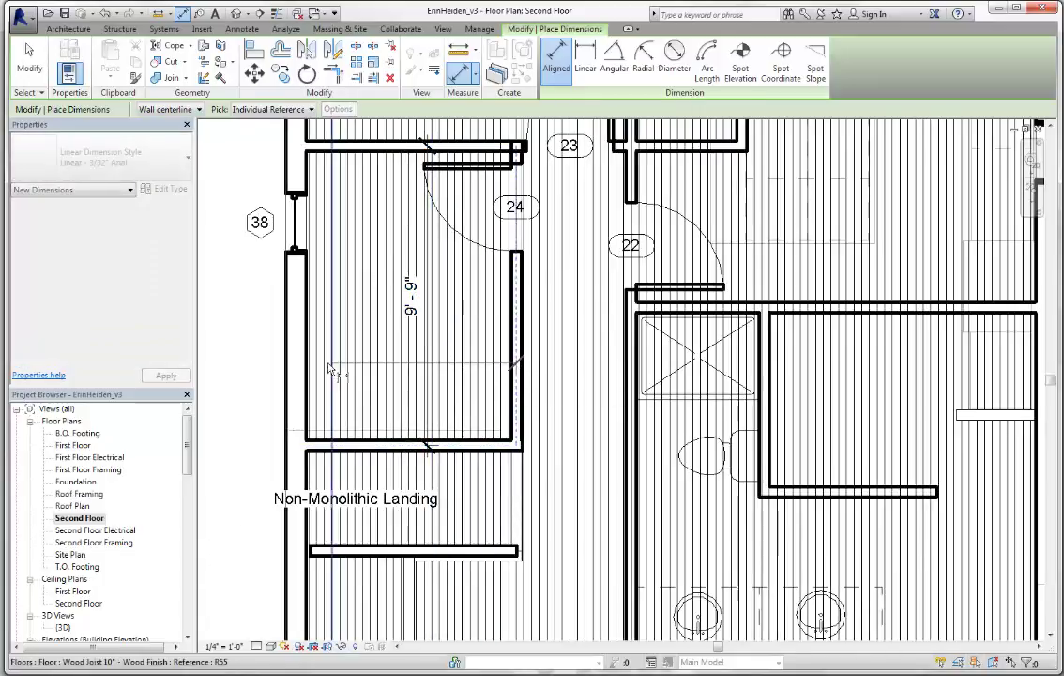
left_click(296, 361)
left_click(333, 358)
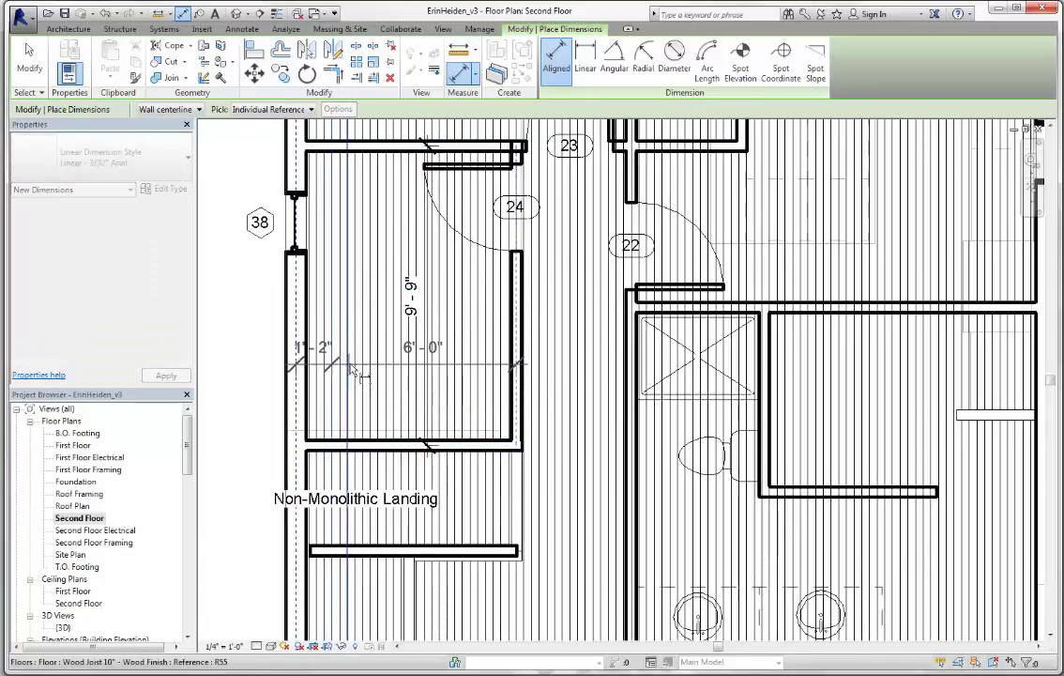
key("Escape")
scroll(403, 465, "down", 4)
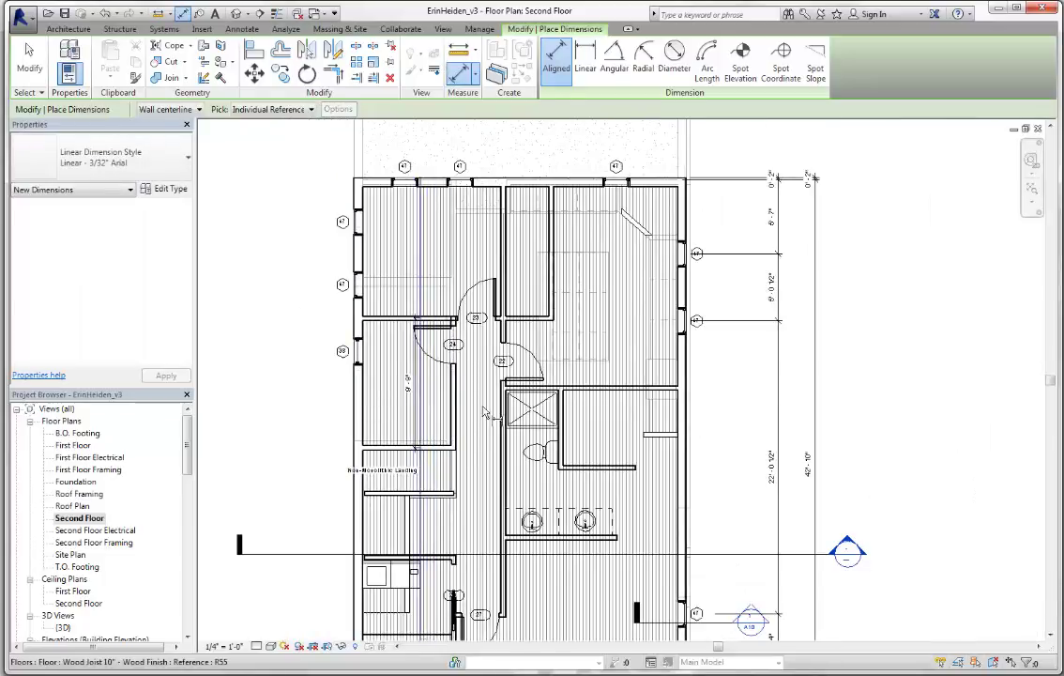
left_click(28, 61)
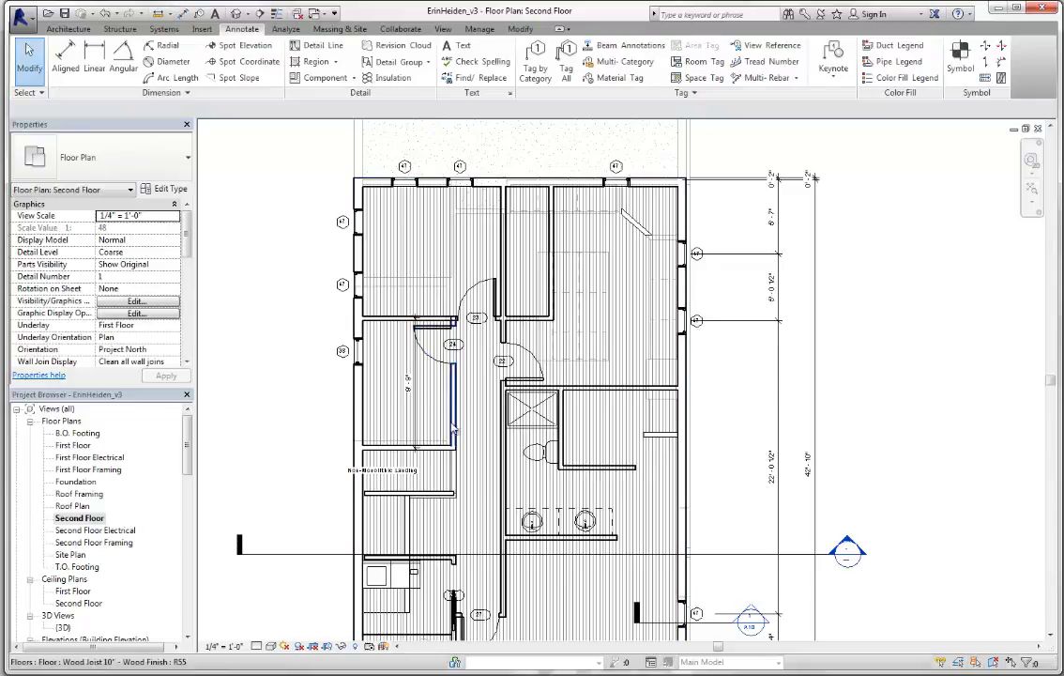
left_click(457, 410)
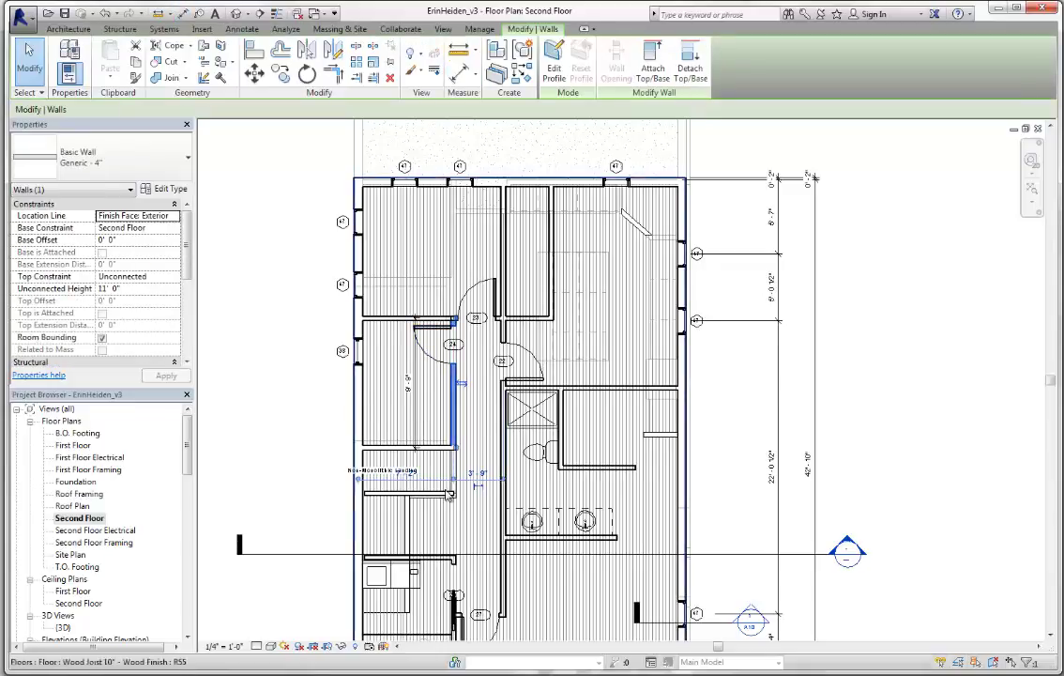
key("Escape")
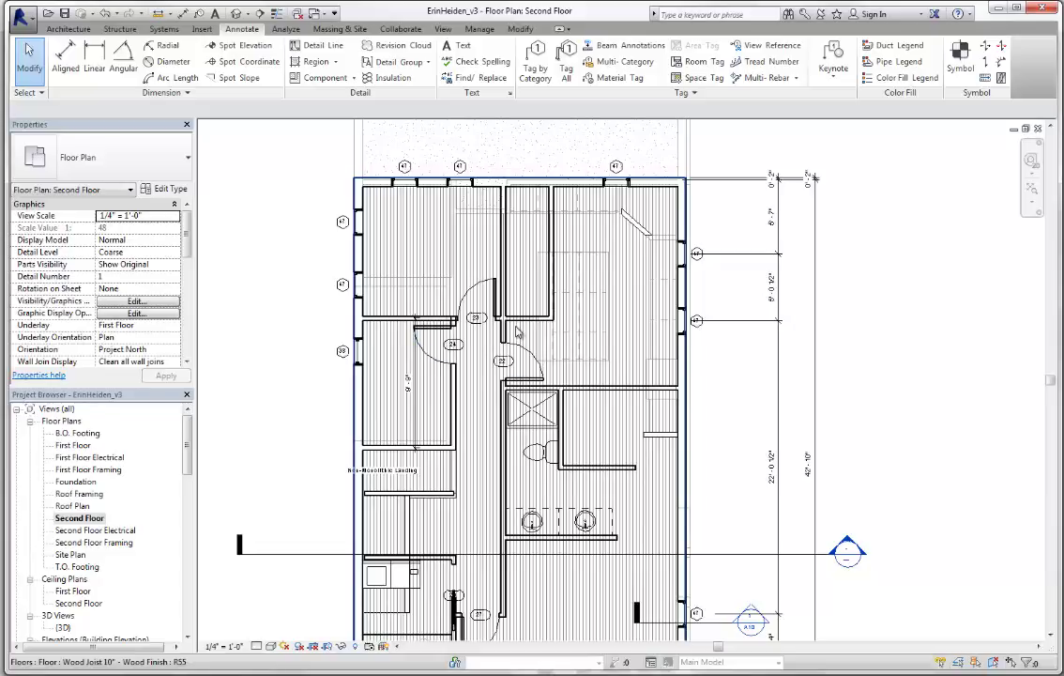
scroll(485, 410, "down", 2)
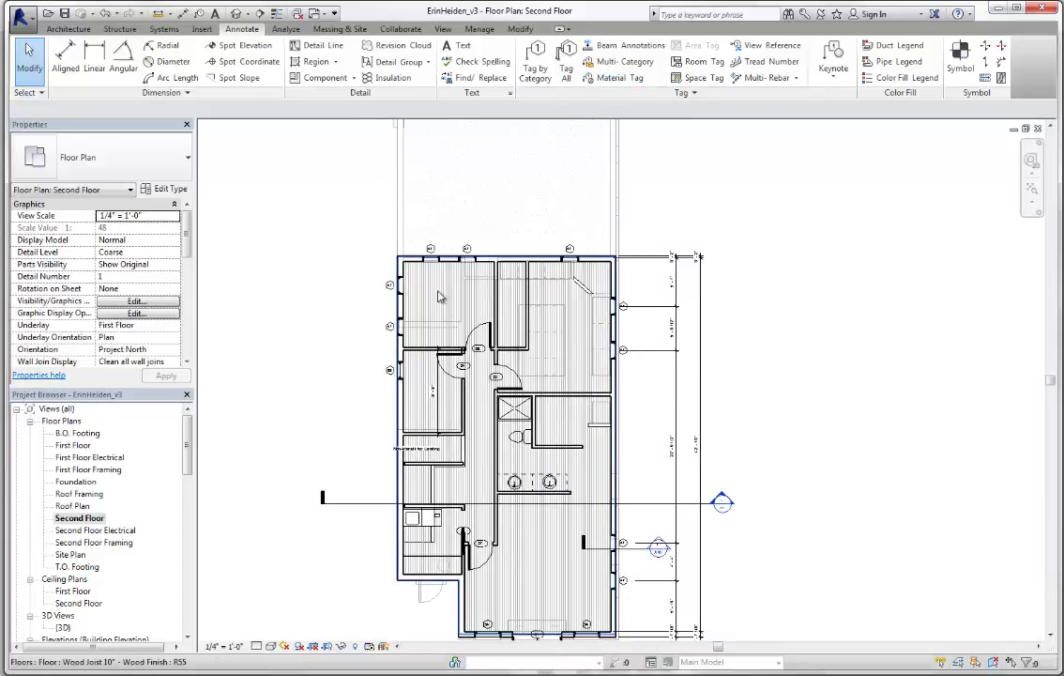
scroll(458, 440, "down", 1)
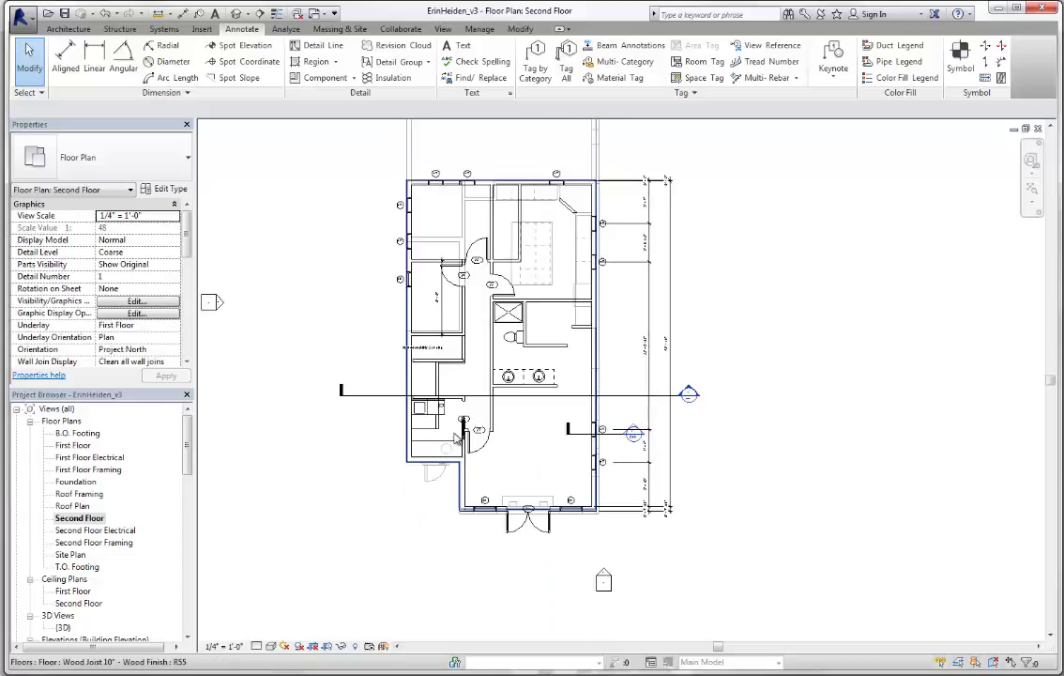
scroll(438, 390, "up", 1)
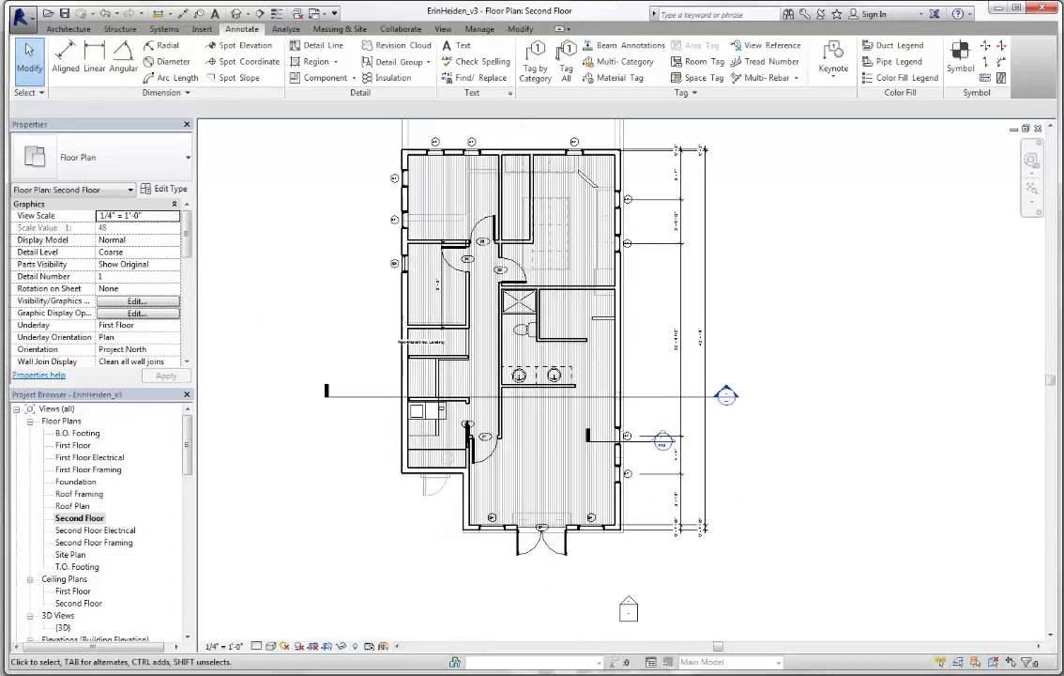
- Open Line Weights from Manage > Additional Settings and scroll the Model Line Weights table
left_click(470, 30)
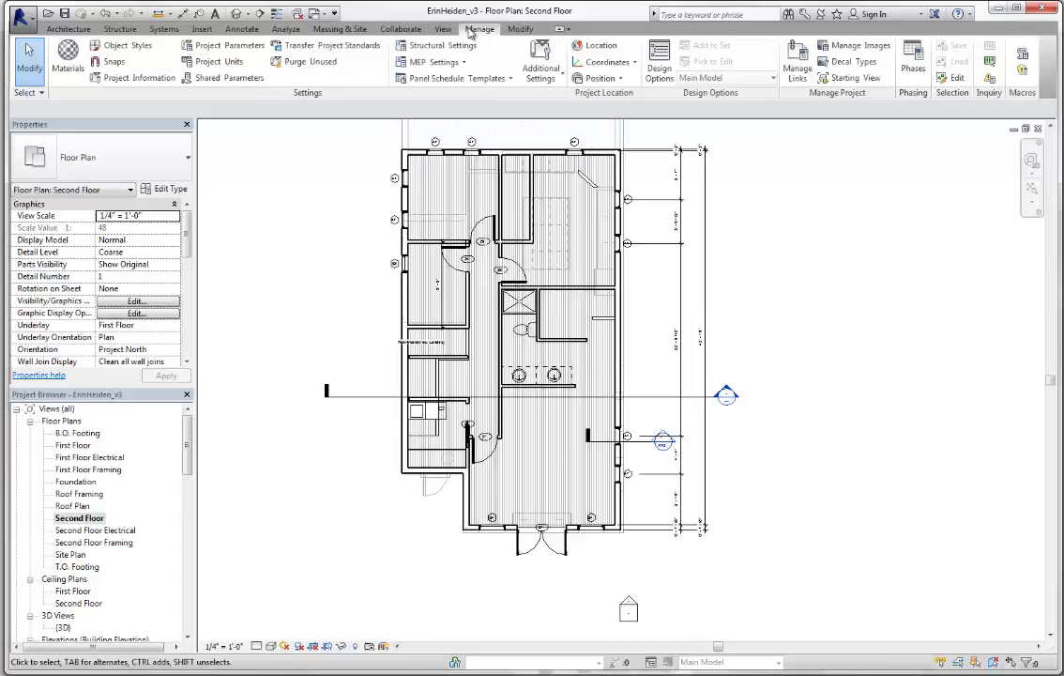
left_click(540, 68)
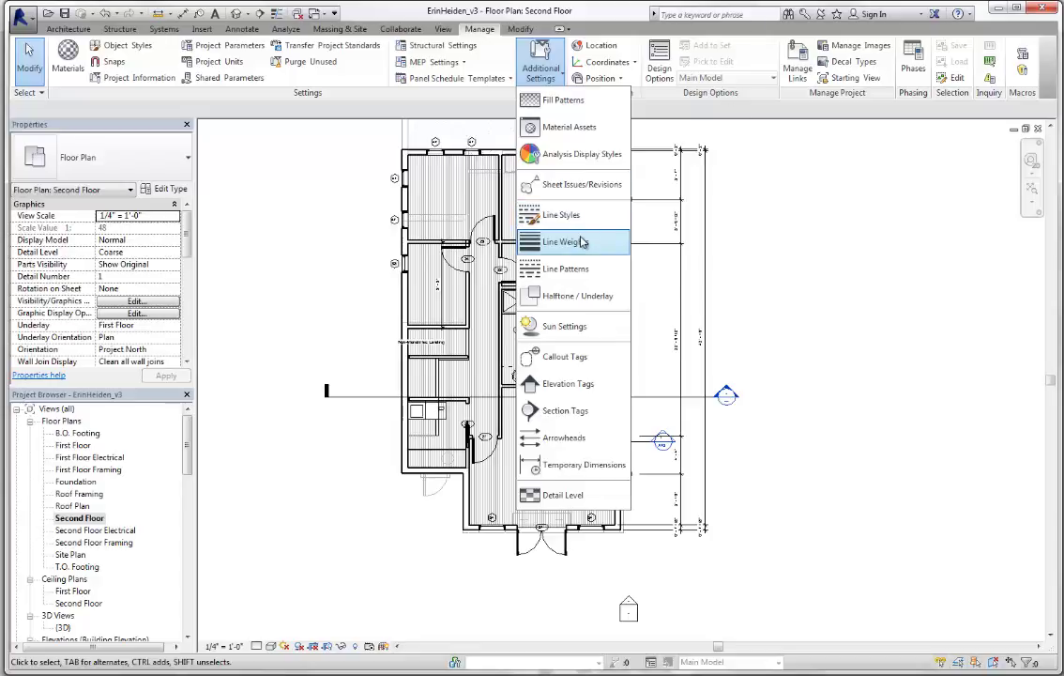
left_click(570, 248)
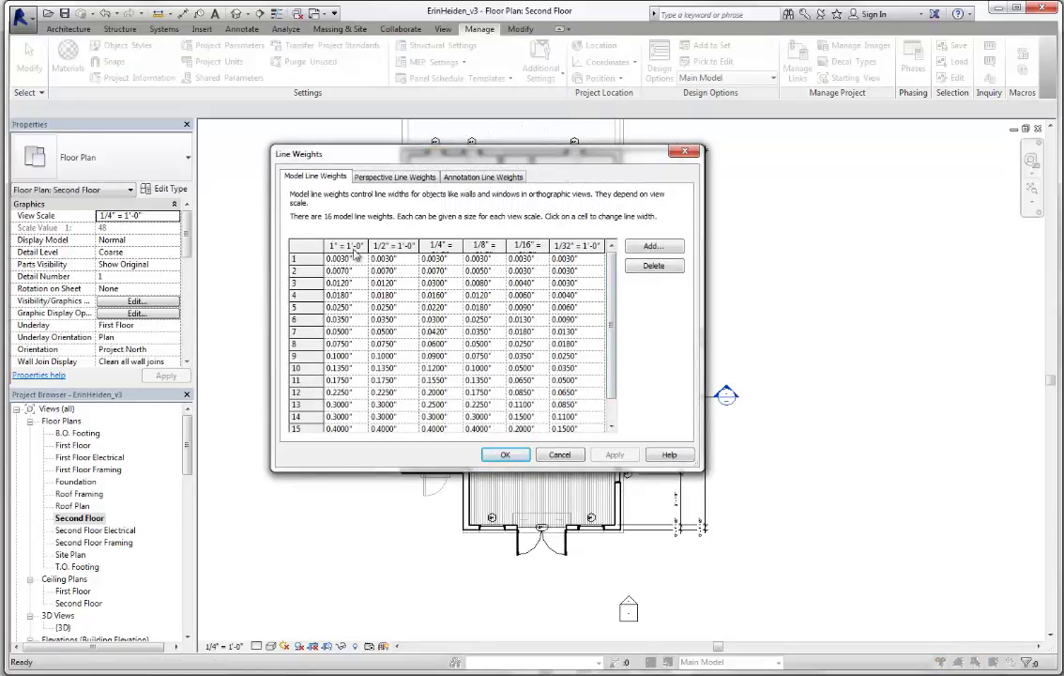
mouse_move(612, 276)
left_mouse_down()
mouse_move(614, 325)
mouse_move(610, 262)
left_mouse_up()
- Set model line weight 1 in the 1/4" scale column to 0.010" and apply
left_click(559, 455)
scroll(564, 460, "up", 10)
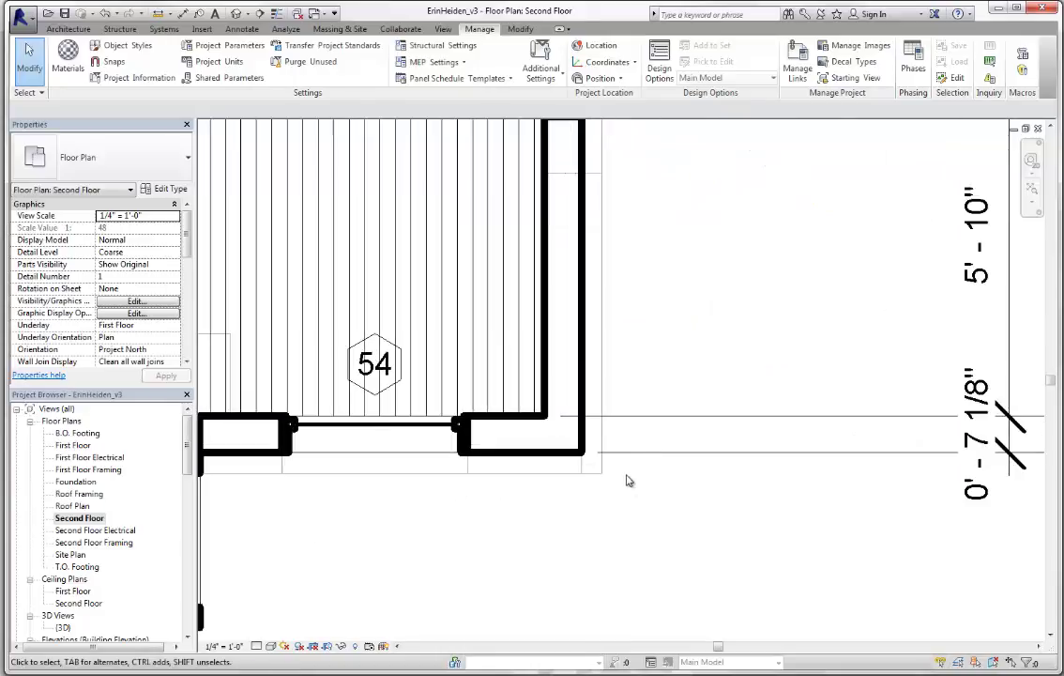
middle_click_drag(672, 288, 865, 383)
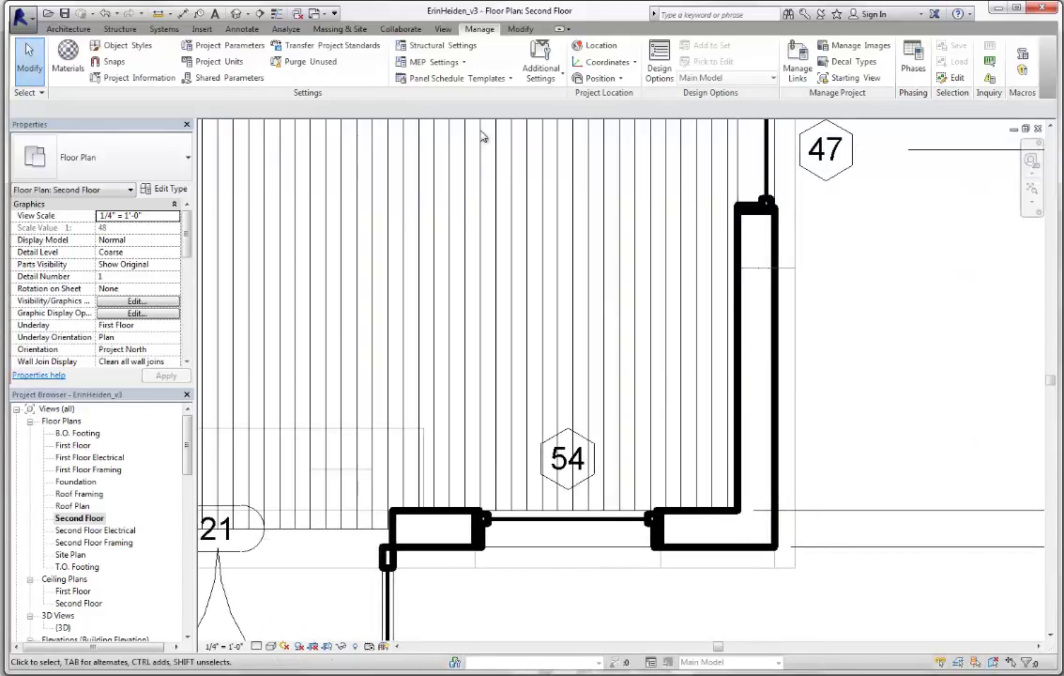
left_click(544, 65)
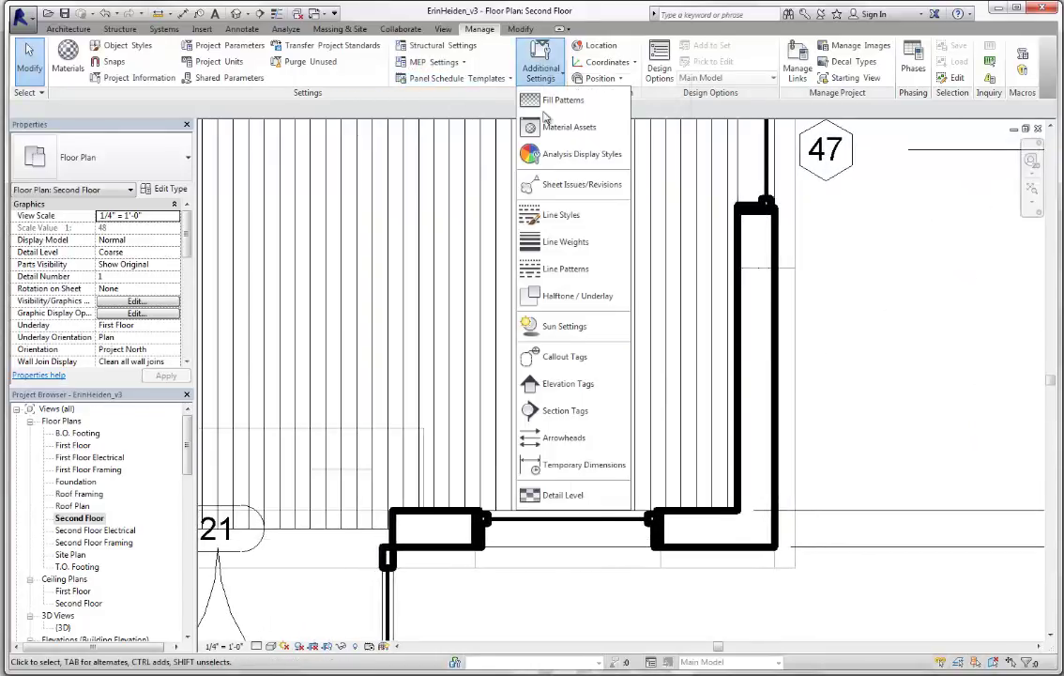
left_click(544, 241)
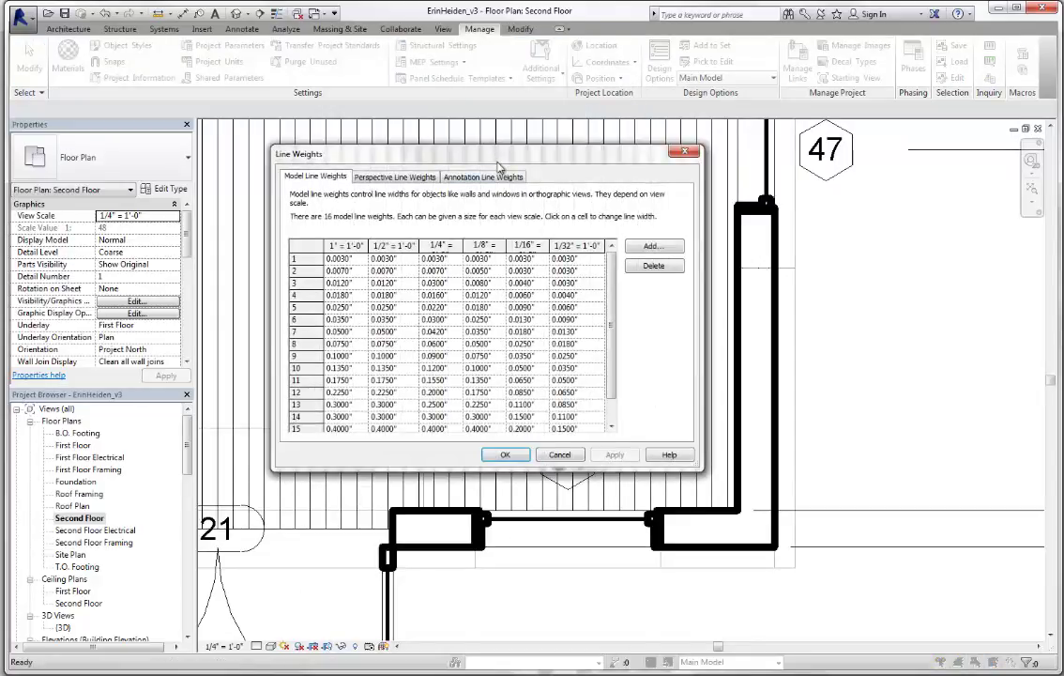
left_click_drag(488, 162, 451, 122)
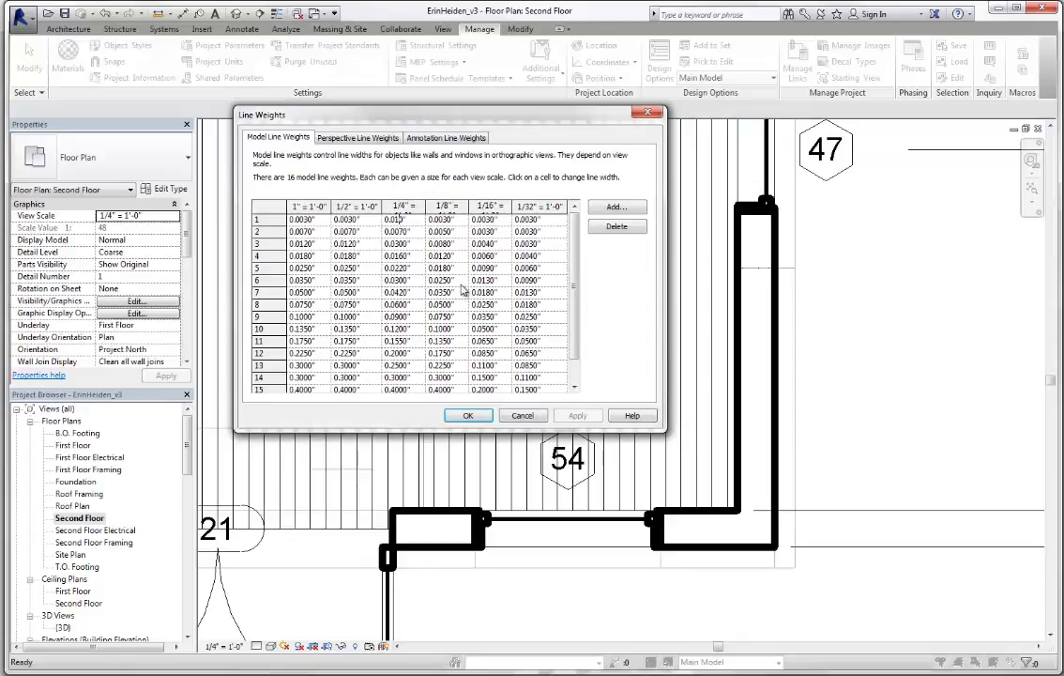
left_click(405, 244)
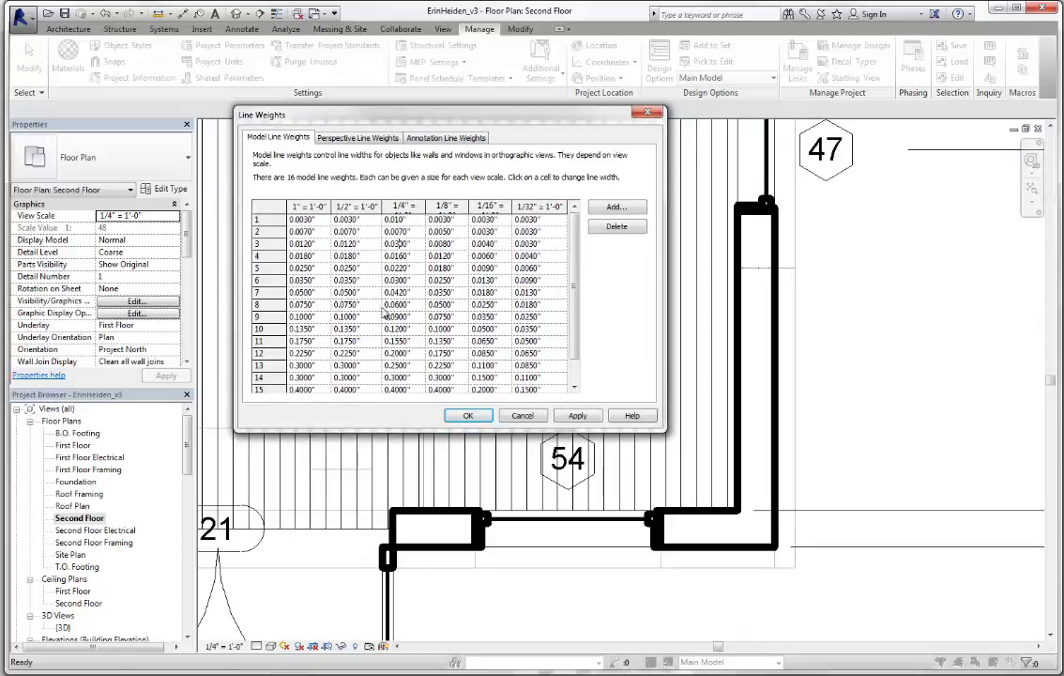
left_click(580, 416)
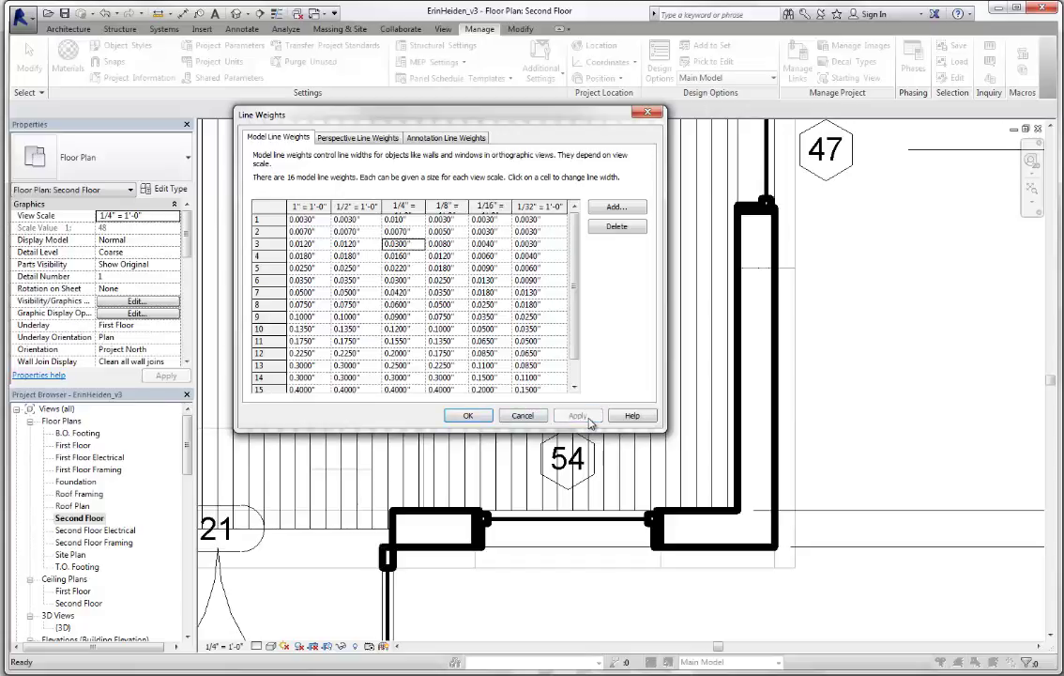
left_click(464, 416)
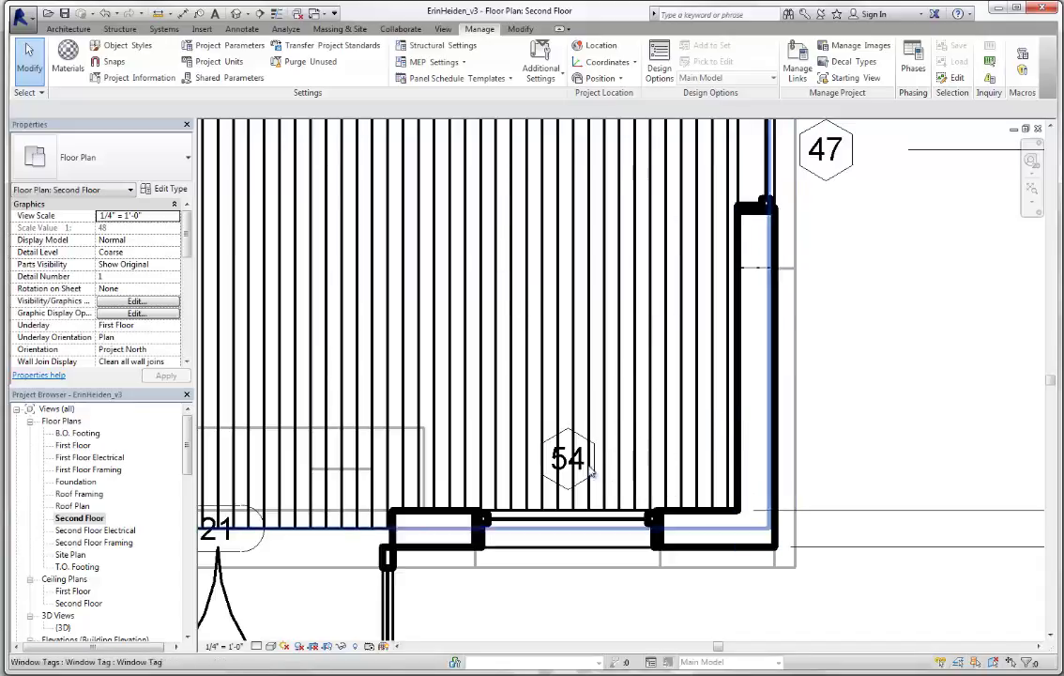
- Move window tag 54 below the bottom wall
left_click(597, 526)
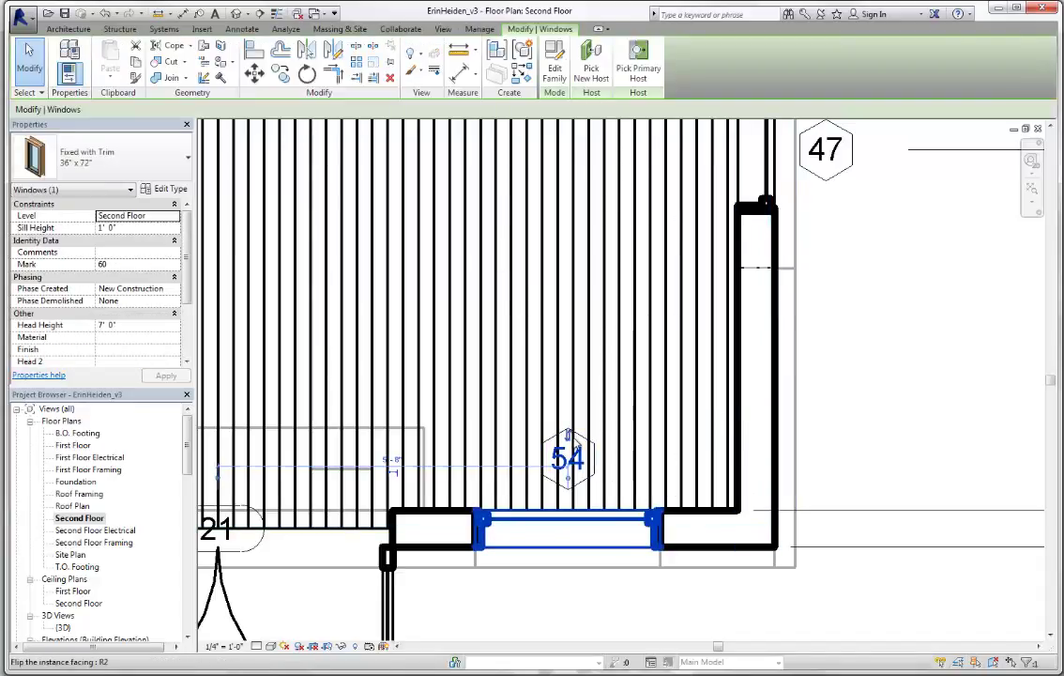
left_click(587, 617)
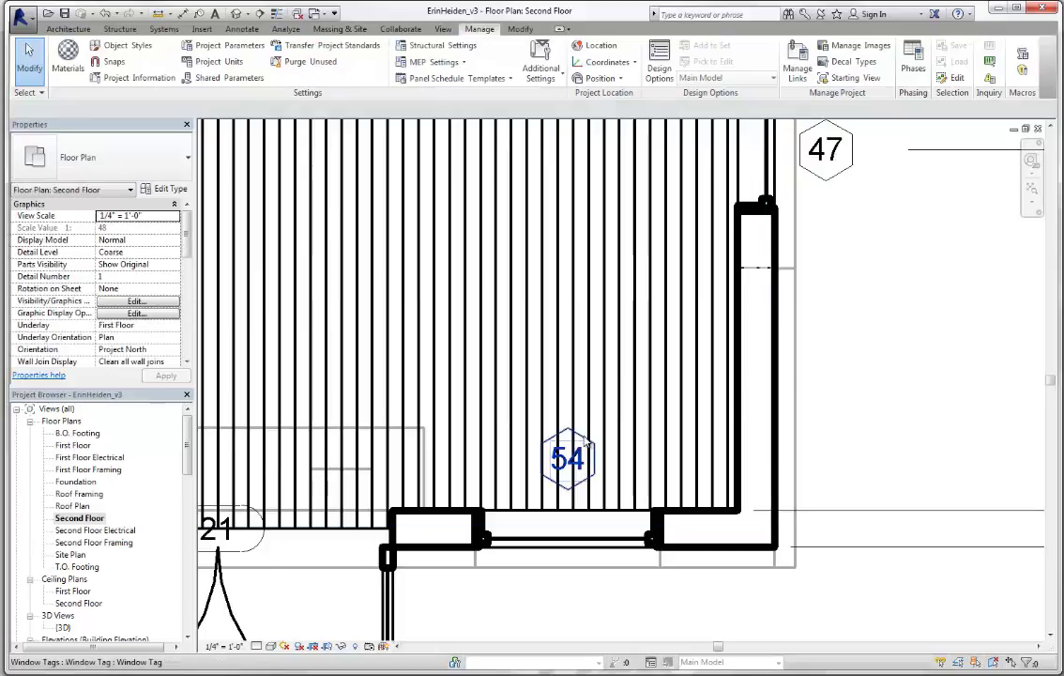
left_click(574, 462)
left_click_drag(582, 469, 549, 610)
left_click(457, 608)
scroll(597, 450, "down", 2)
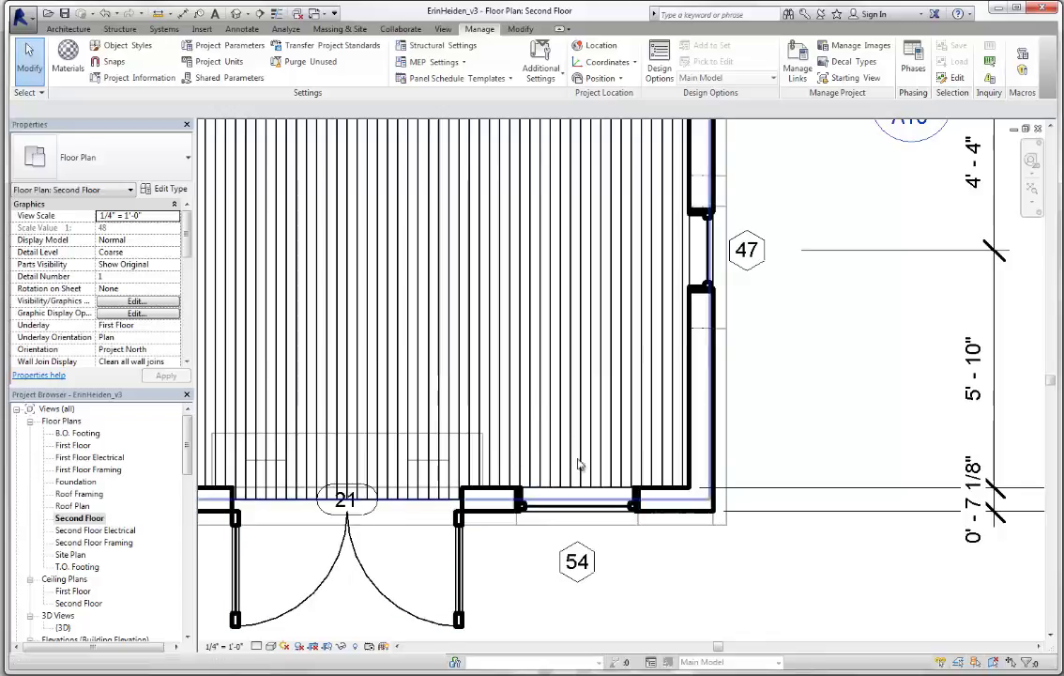
scroll(622, 464, "up", 3)
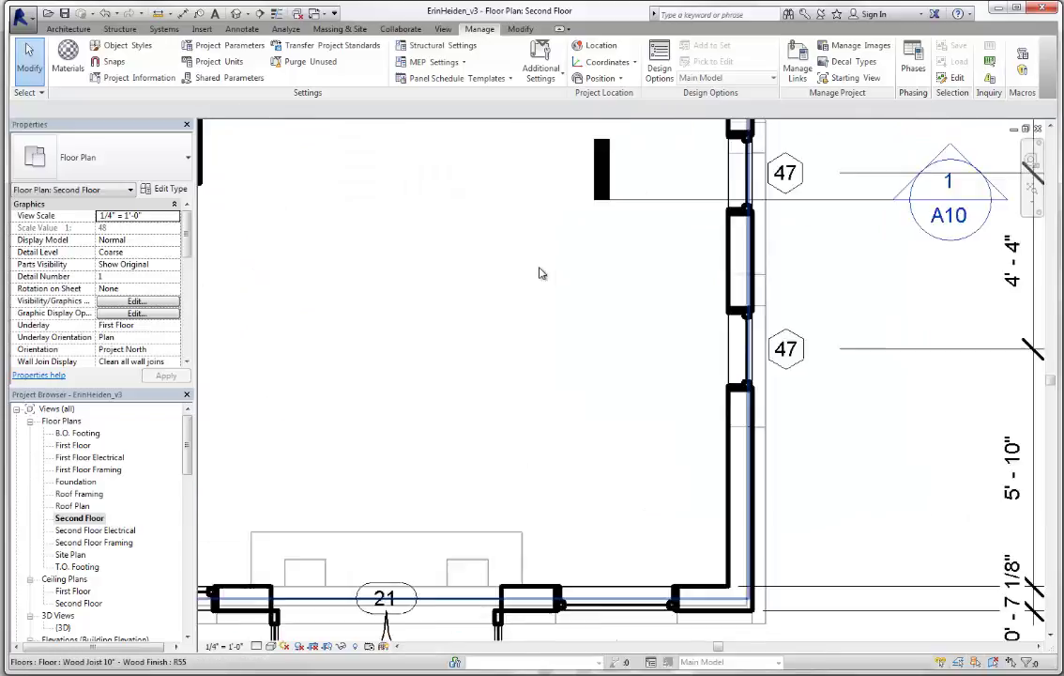
scroll(584, 488, "up", 1)
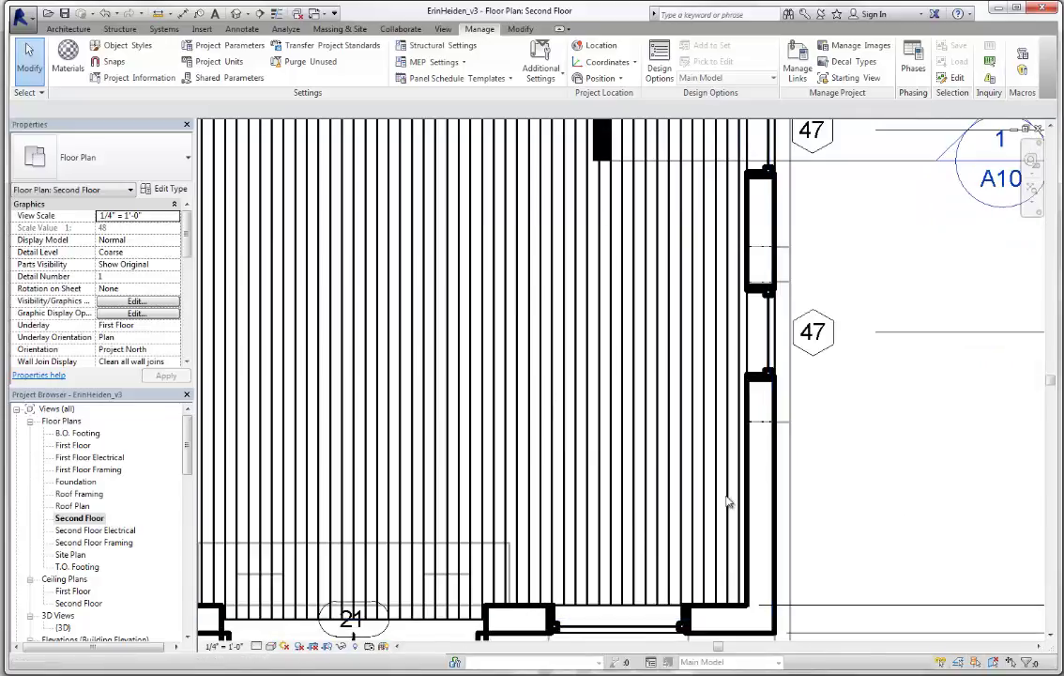
scroll(623, 435, "down", 2)
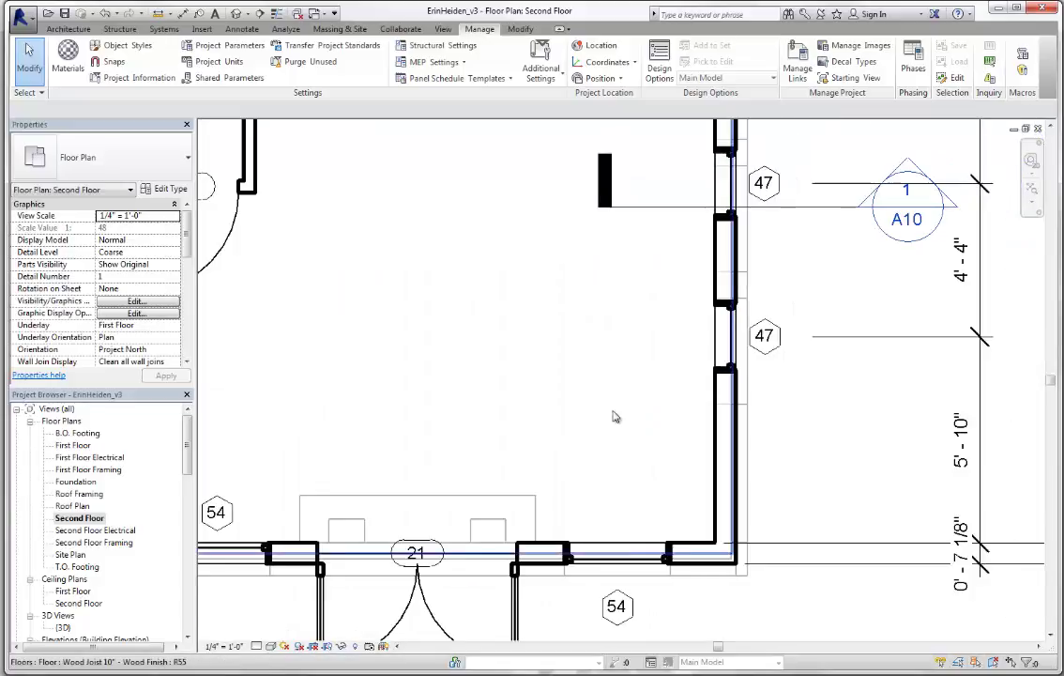
scroll(616, 481, "up", 3)
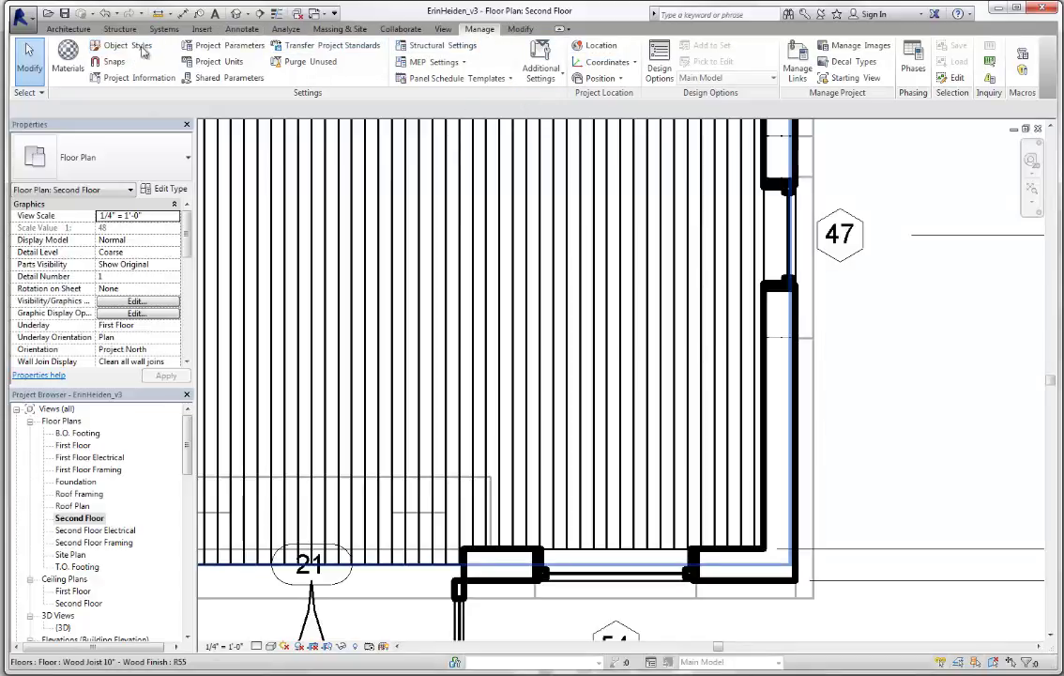
- Open Visibility/Graphic Overrides for the Second Floor plan and select category rows
left_click(440, 29)
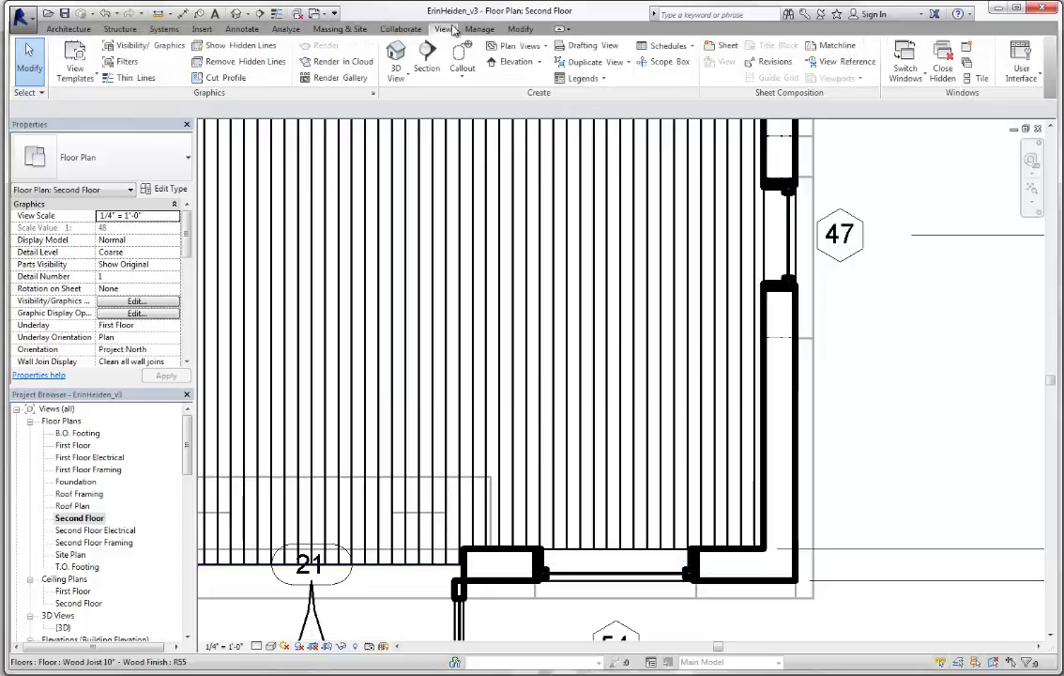
left_click(148, 44)
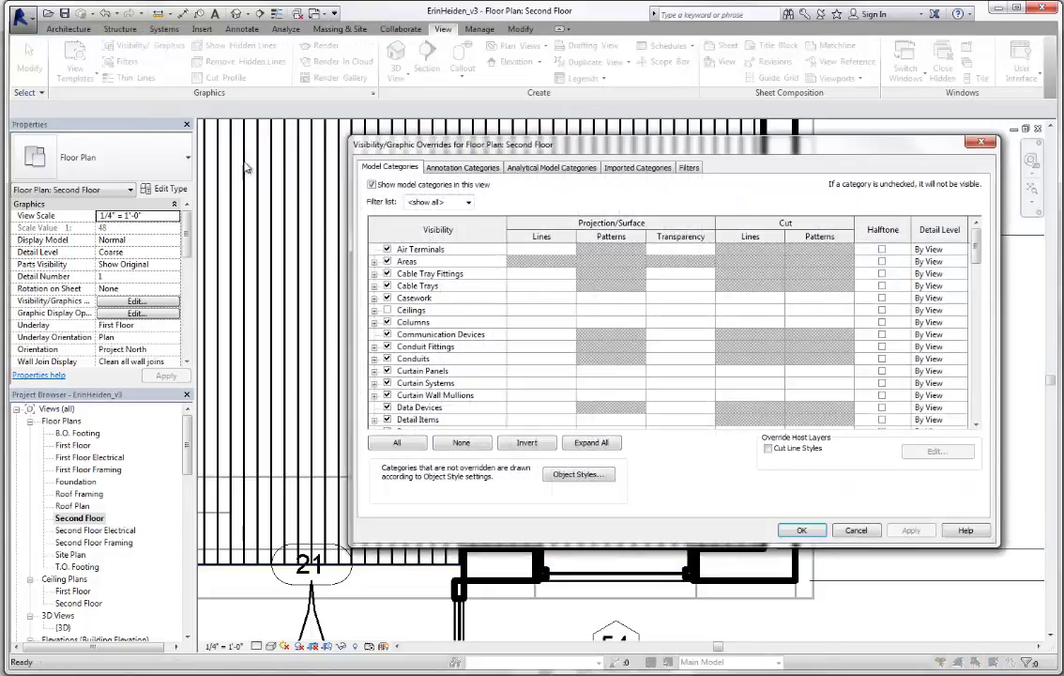
left_click(541, 250)
left_click(537, 299)
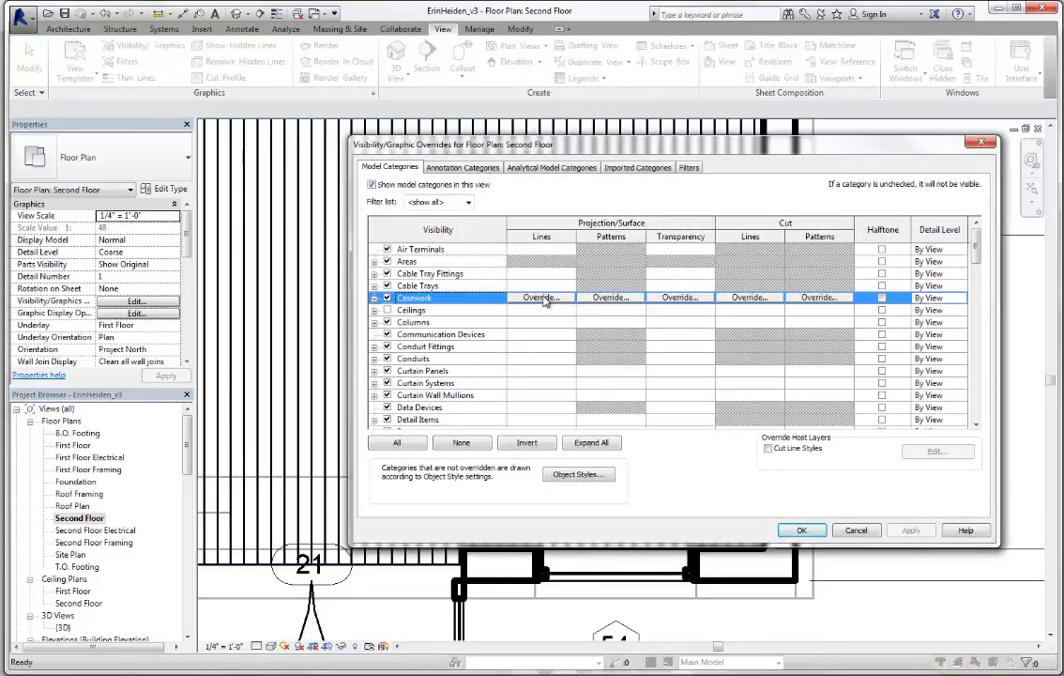
left_click(772, 450)
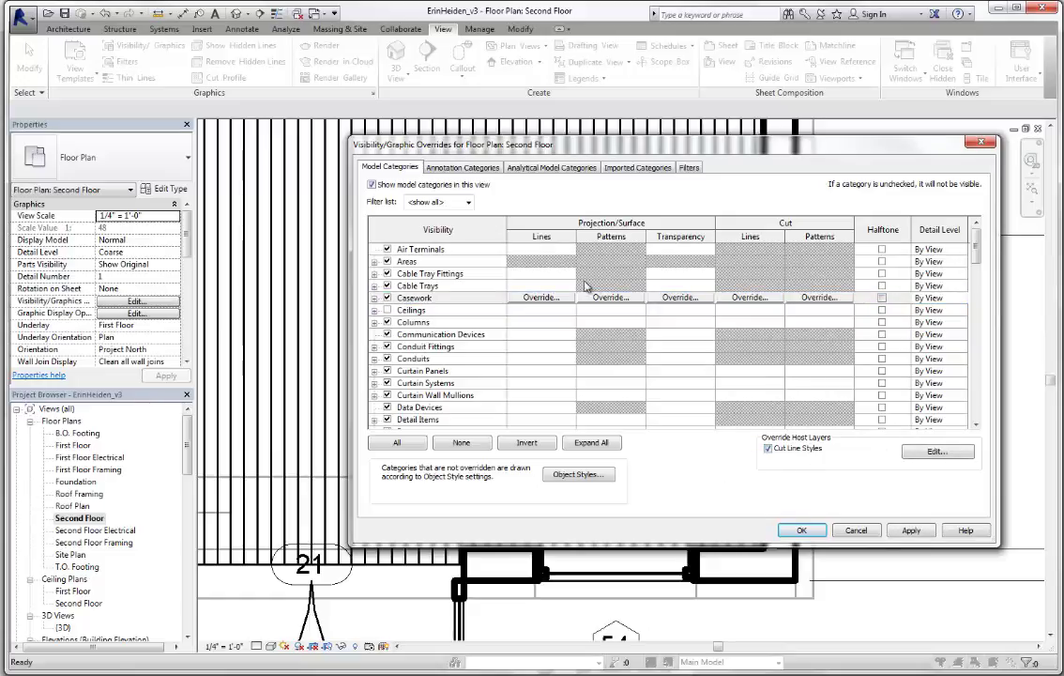
- Give categories Air Terminals through Communication Devices a projection line weight of 1
left_click(558, 250)
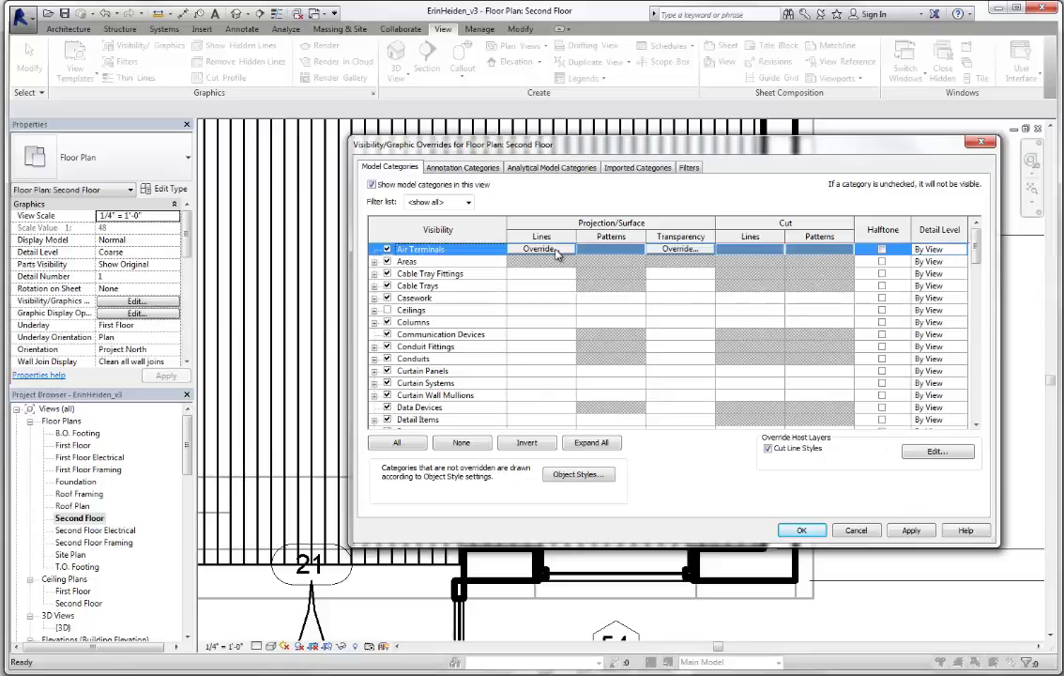
left_click(558, 335, "shift")
left_click(558, 335)
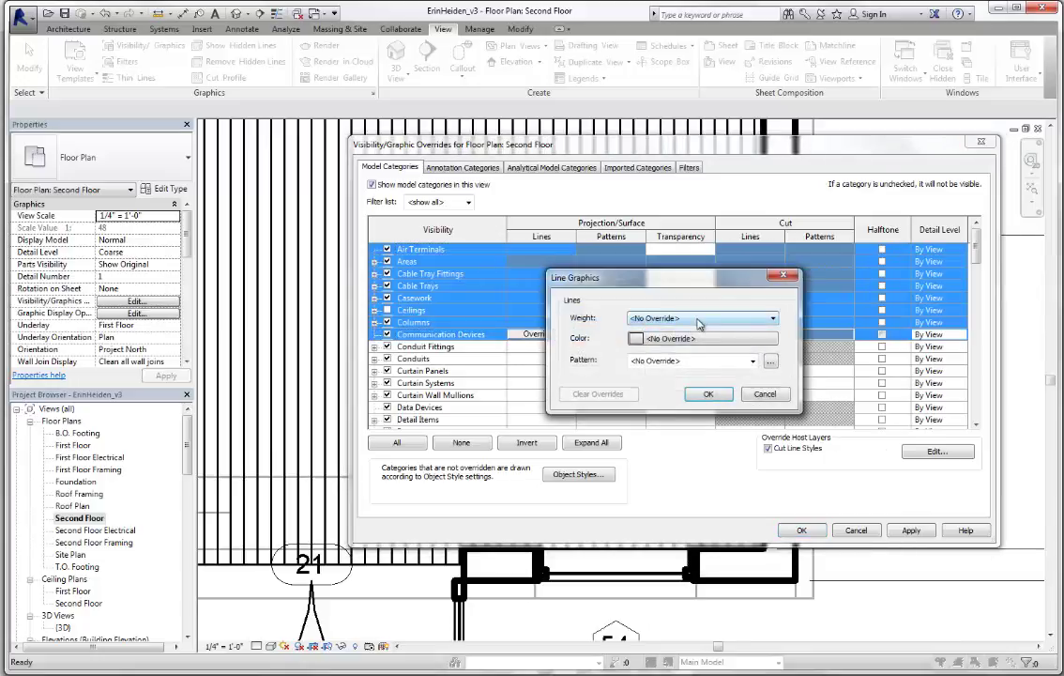
left_click(772, 319)
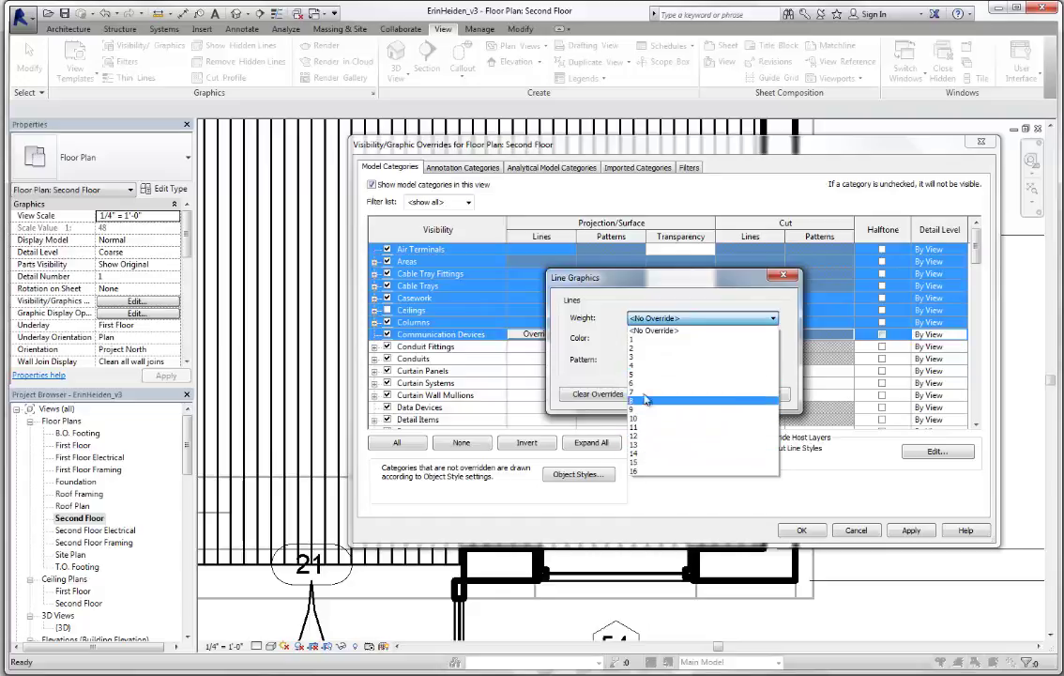
left_click(652, 334)
left_click(699, 318)
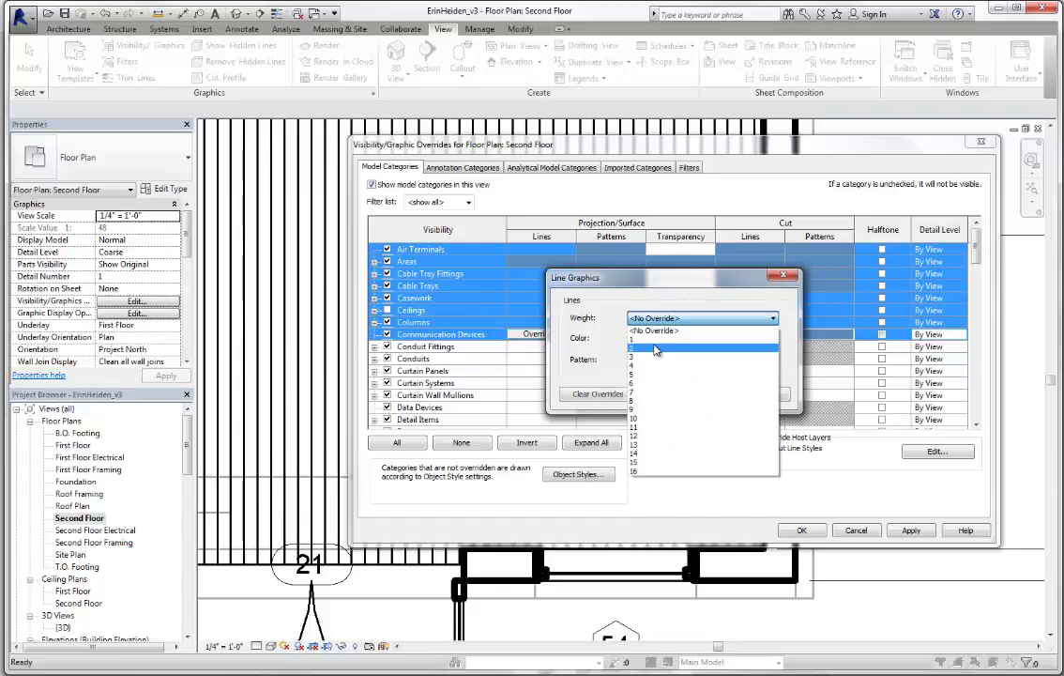
left_click(647, 338)
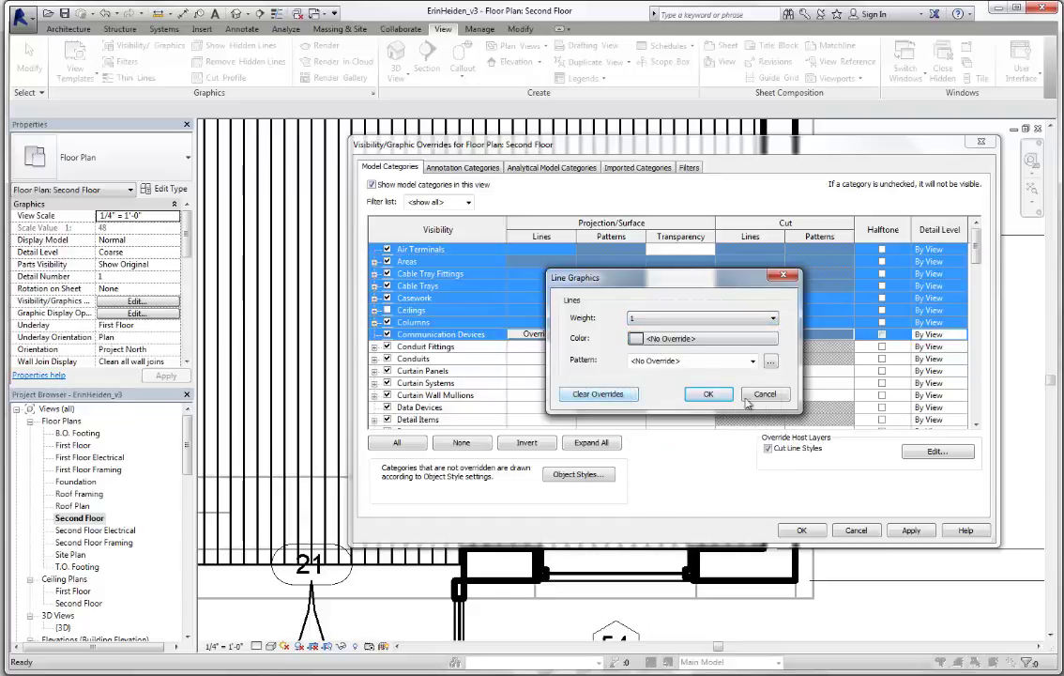
left_click(709, 394)
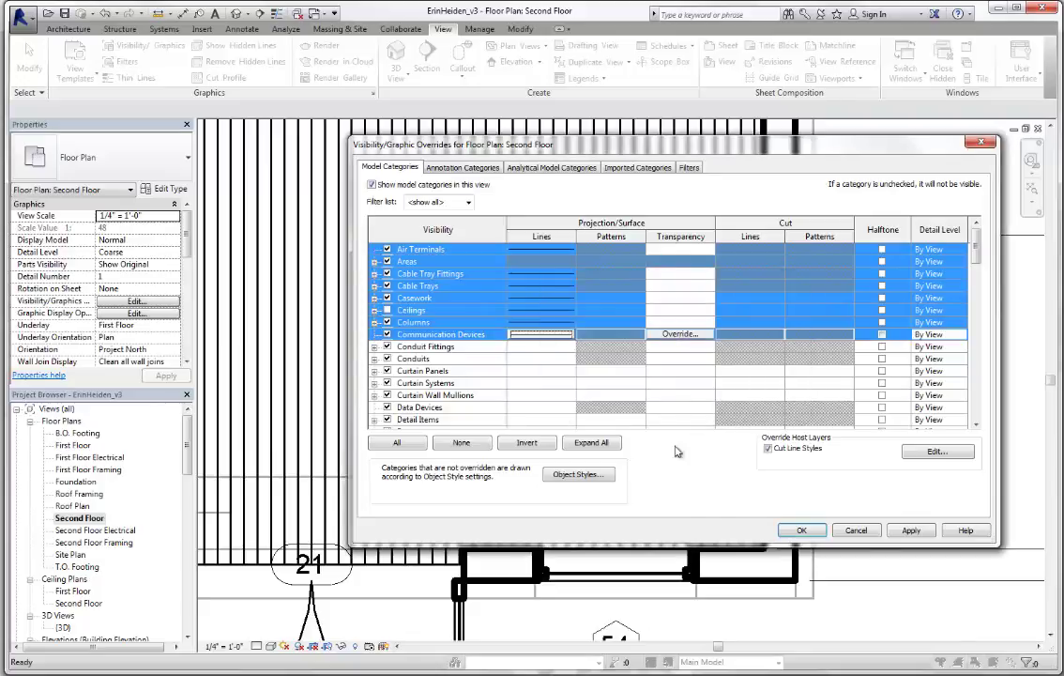
- Override the Casework cut lines to weight 3
left_click(555, 298)
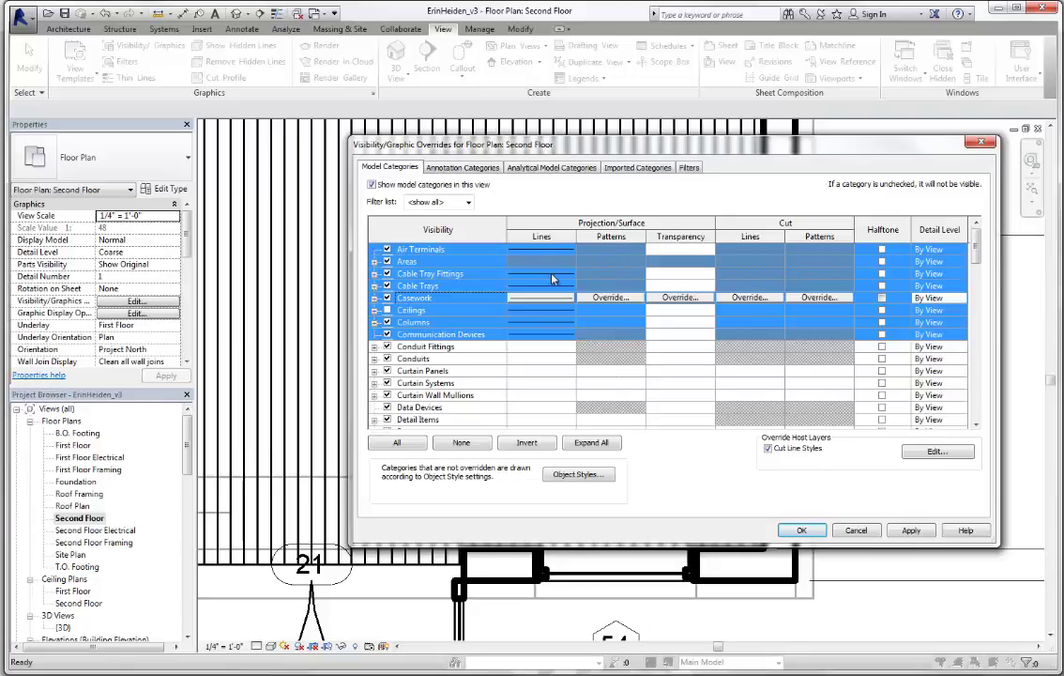
left_click(749, 297)
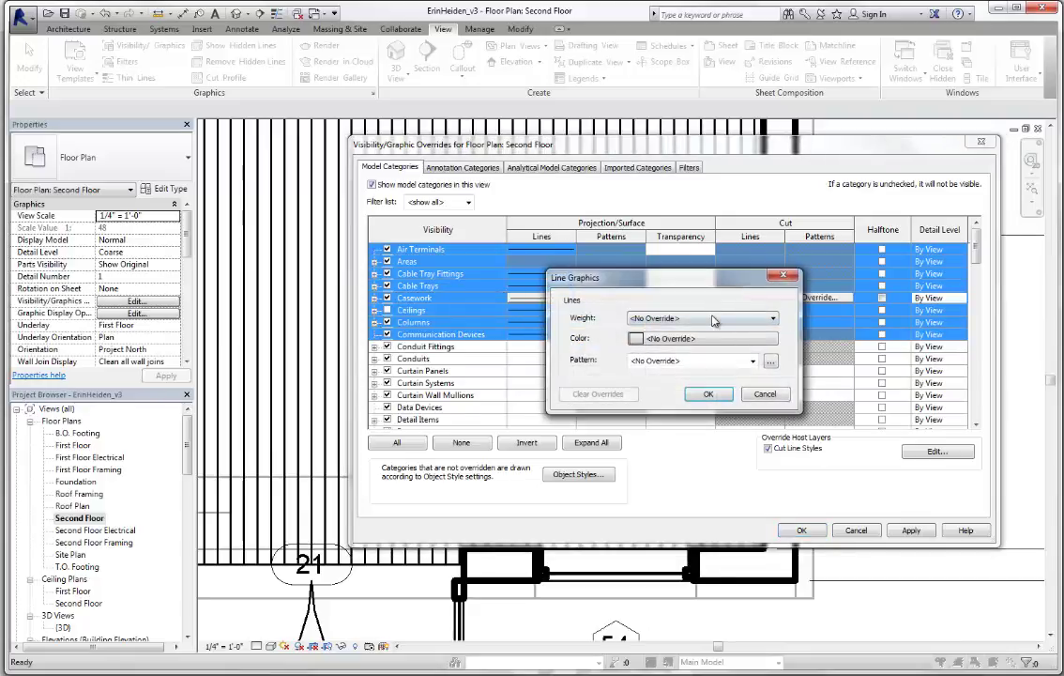
left_click(713, 321)
left_click(610, 368)
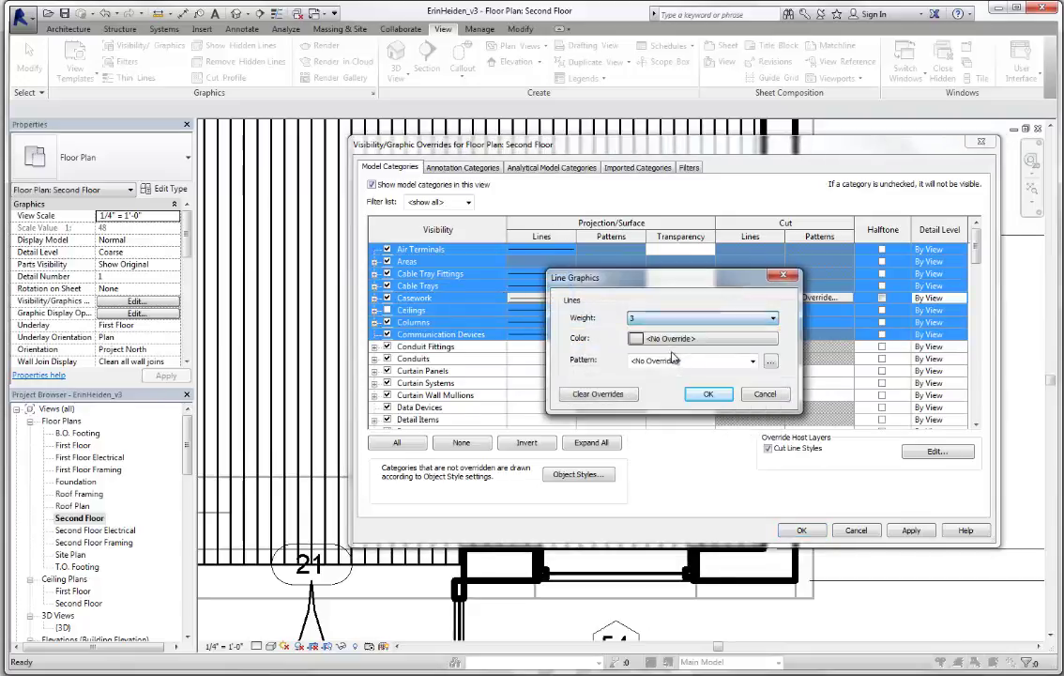
left_click(711, 393)
left_click(591, 345)
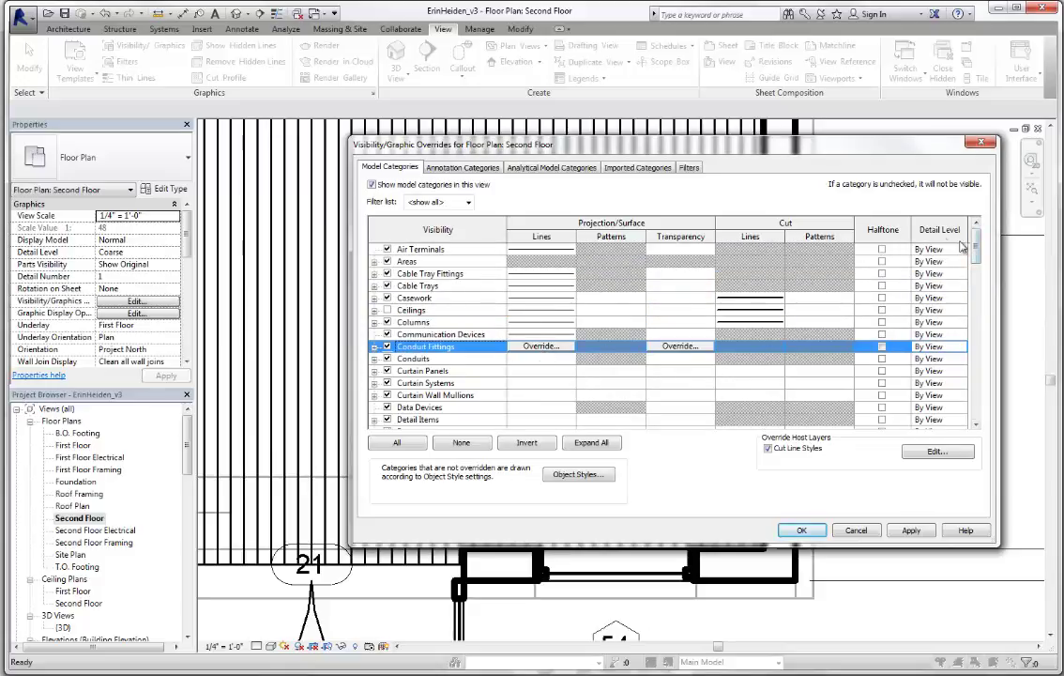
- Select Conduit Fittings through Wires and set their projection line weight to 1
left_click_drag(981, 254, 980, 418)
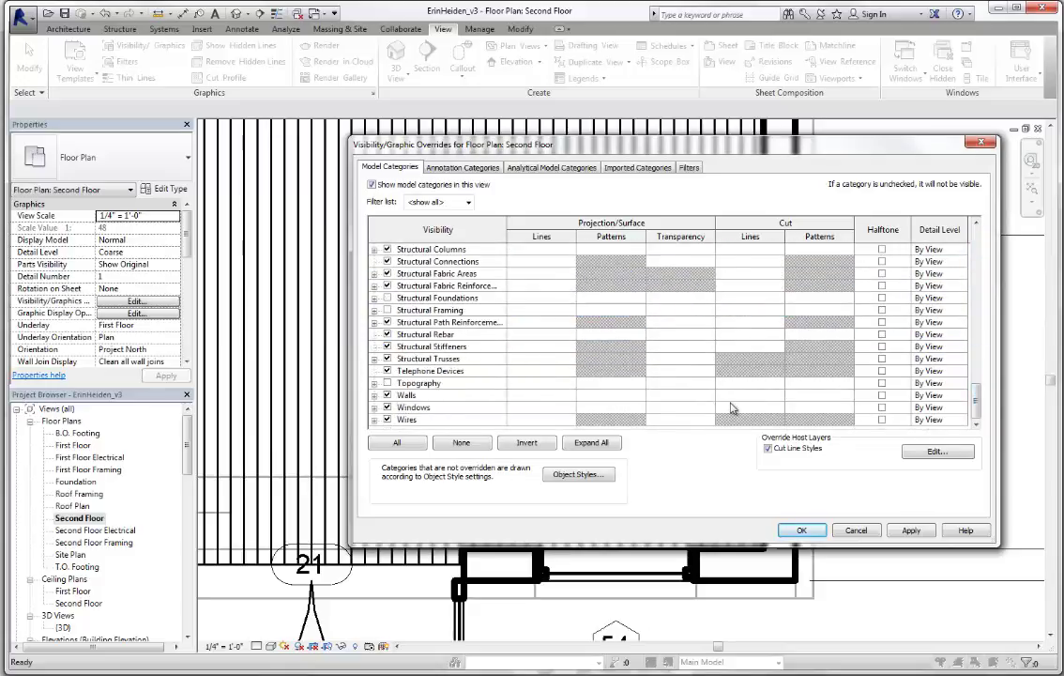
left_click(697, 424, "shift")
left_click(683, 420)
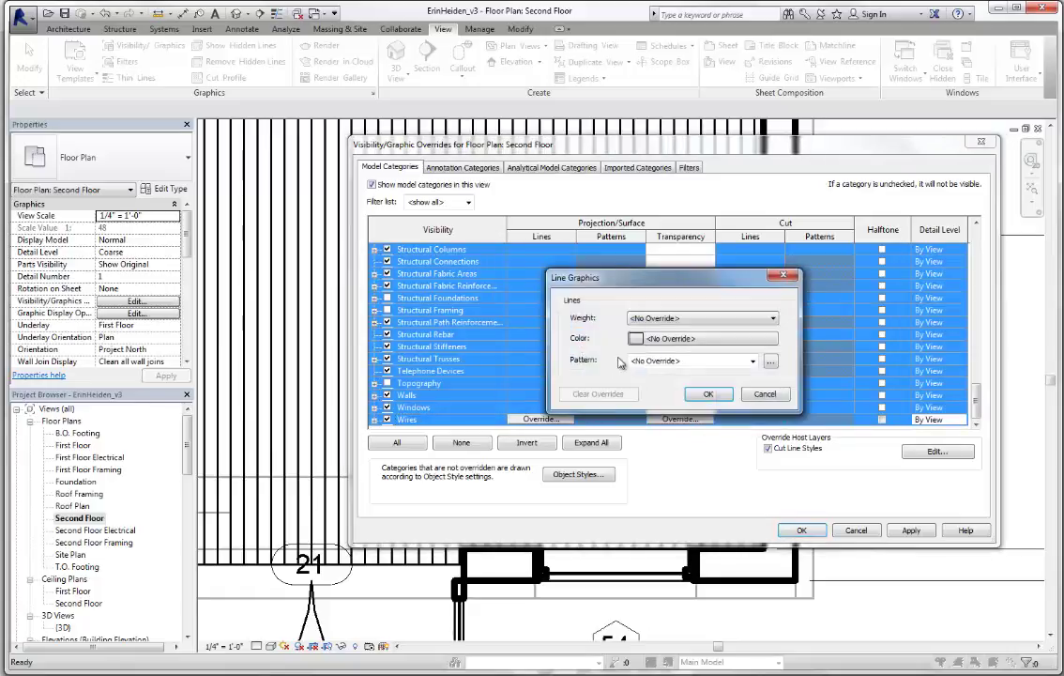
left_click(646, 324)
left_click(657, 333)
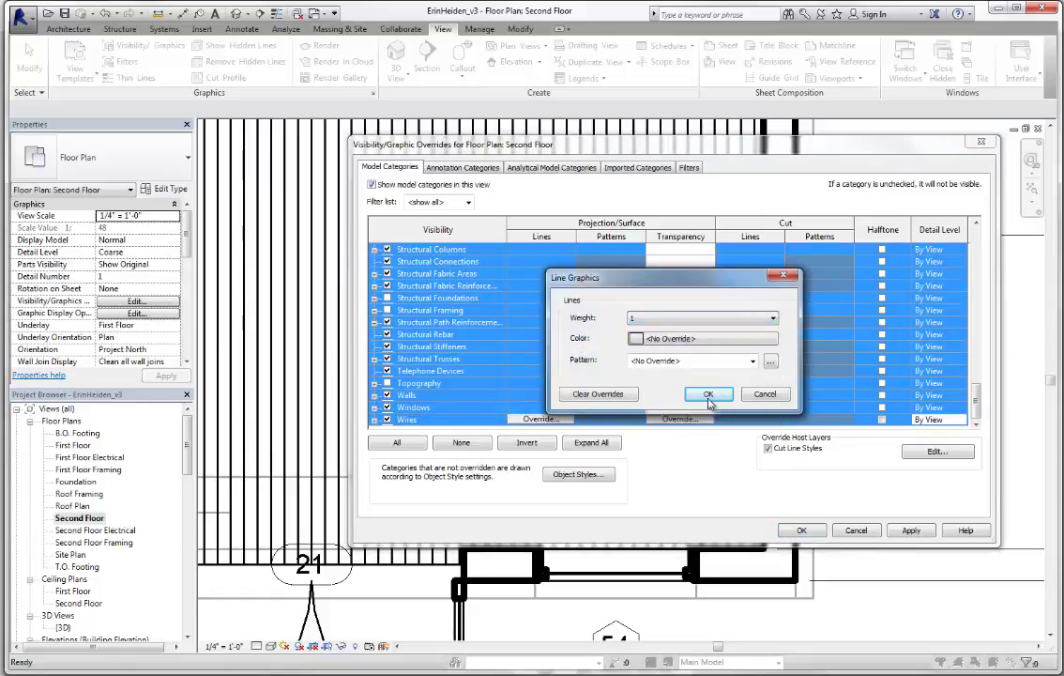
left_click(709, 394)
- Set the cut line weight to 3 for the selected categories
left_click(680, 419)
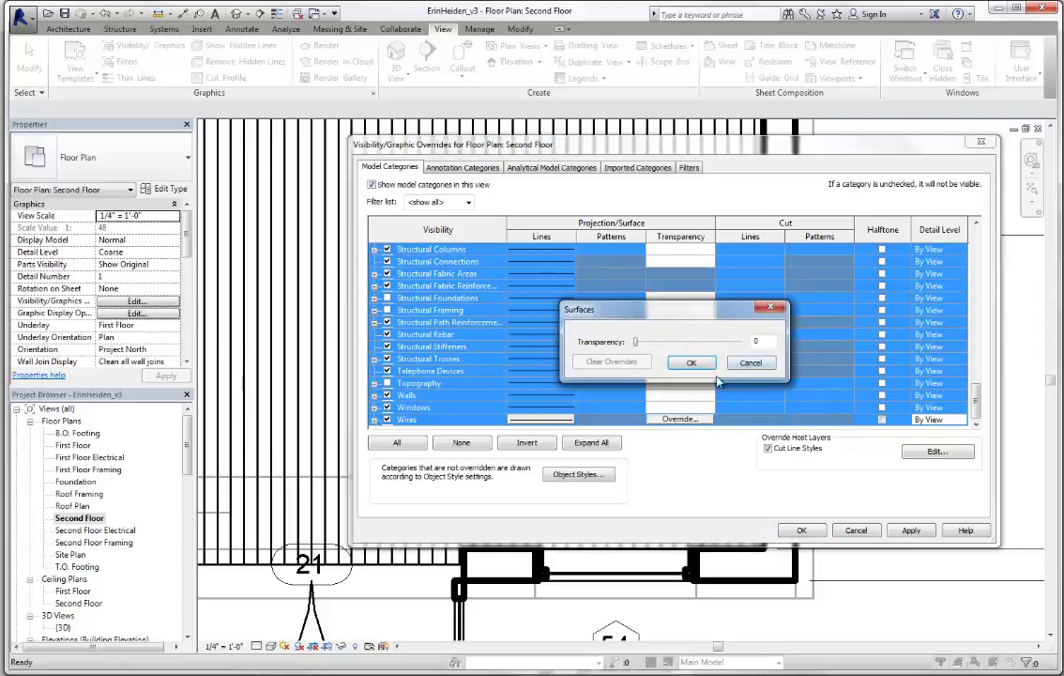
left_click(751, 365)
left_click(741, 407)
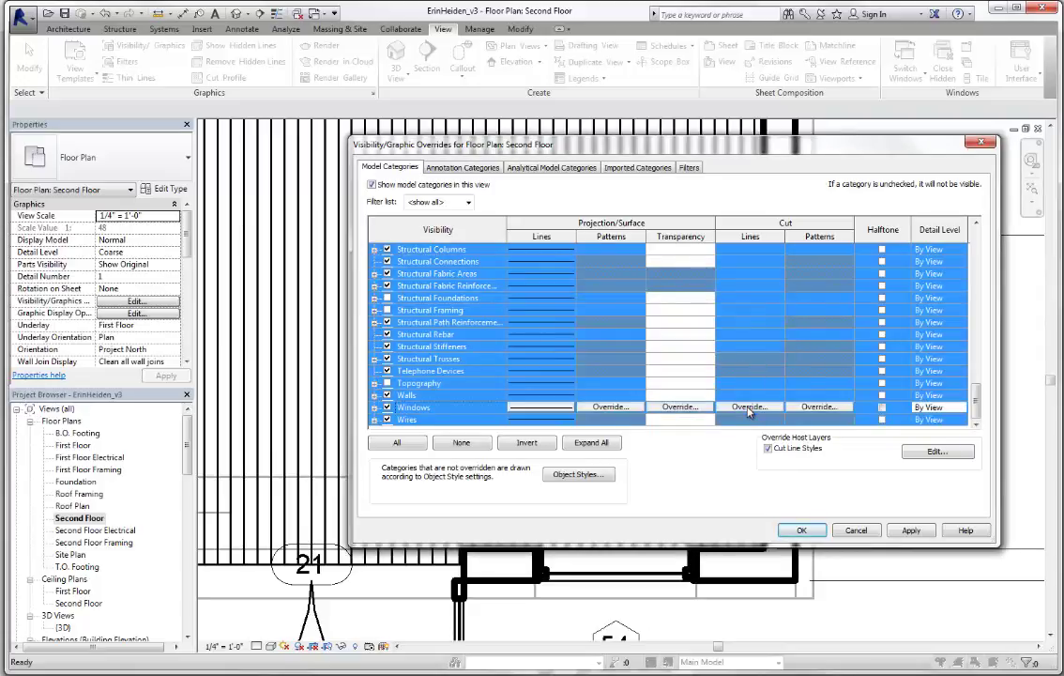
left_click(756, 407)
left_click(757, 322)
scroll(758, 324, "up", 3)
left_click(657, 350)
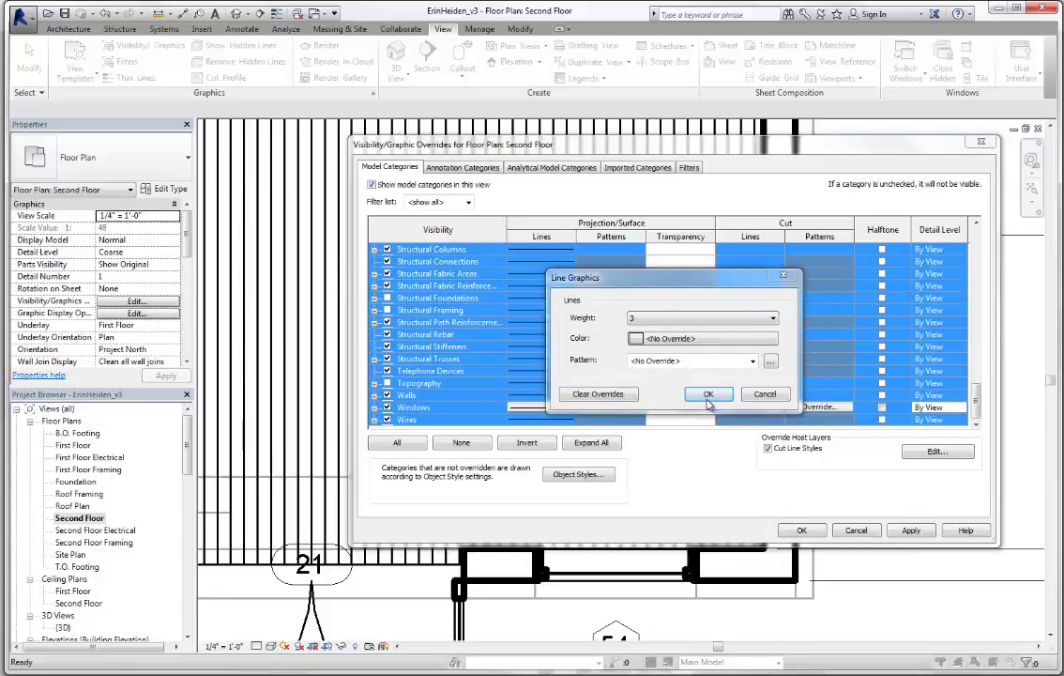
left_click(708, 394)
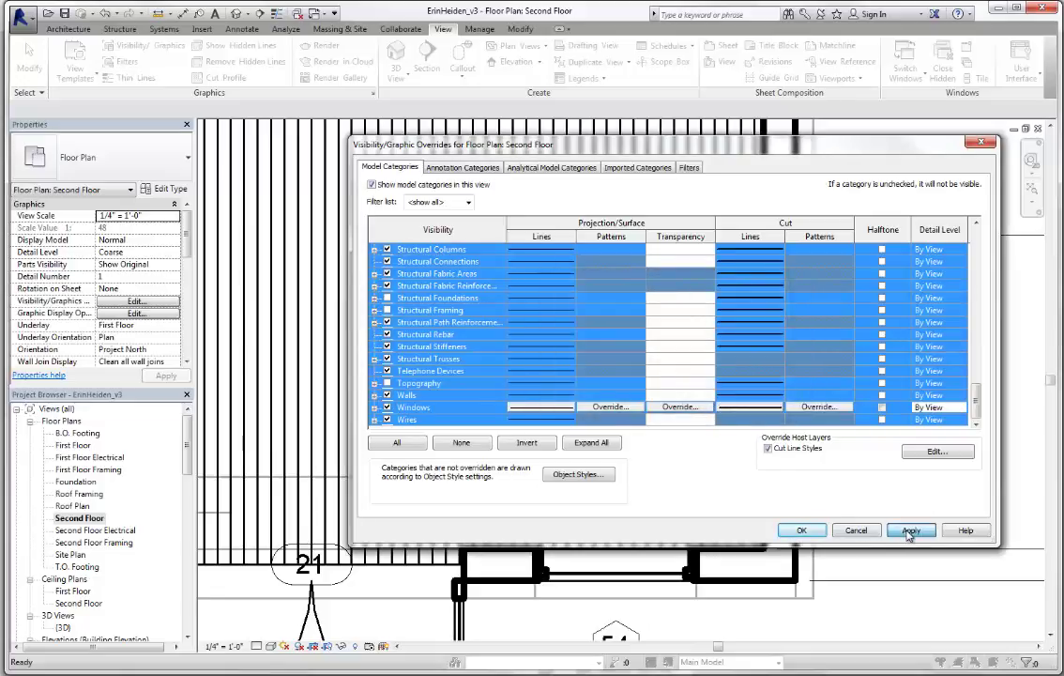
- Apply the line overrides to the Second Floor view and close the dialog
left_click(801, 531)
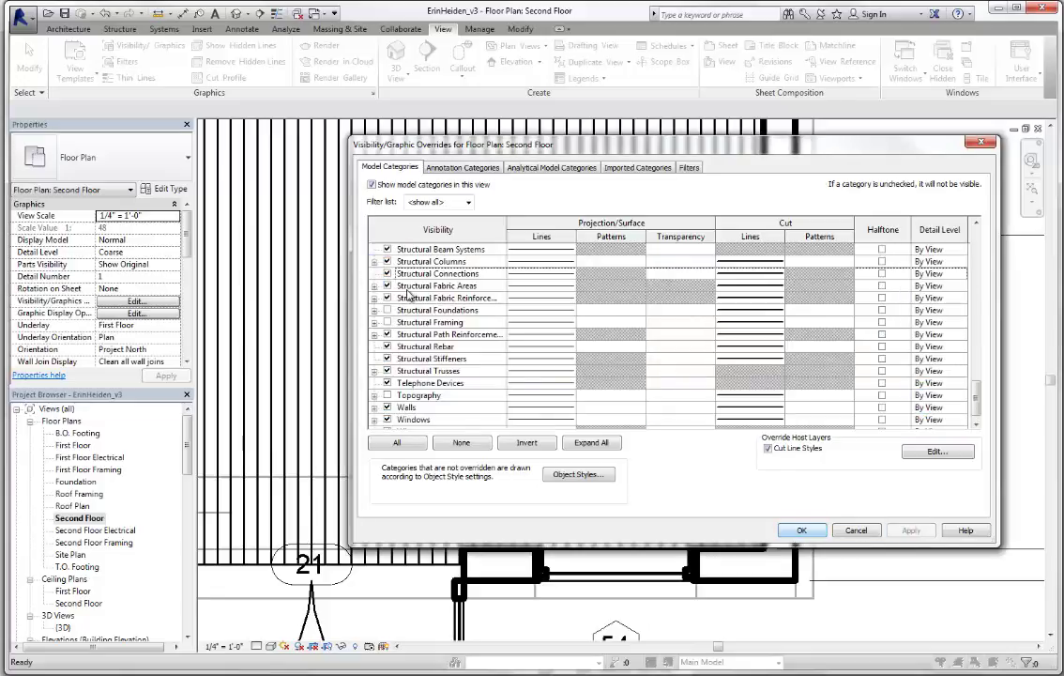
left_click(375, 336)
left_click(541, 347)
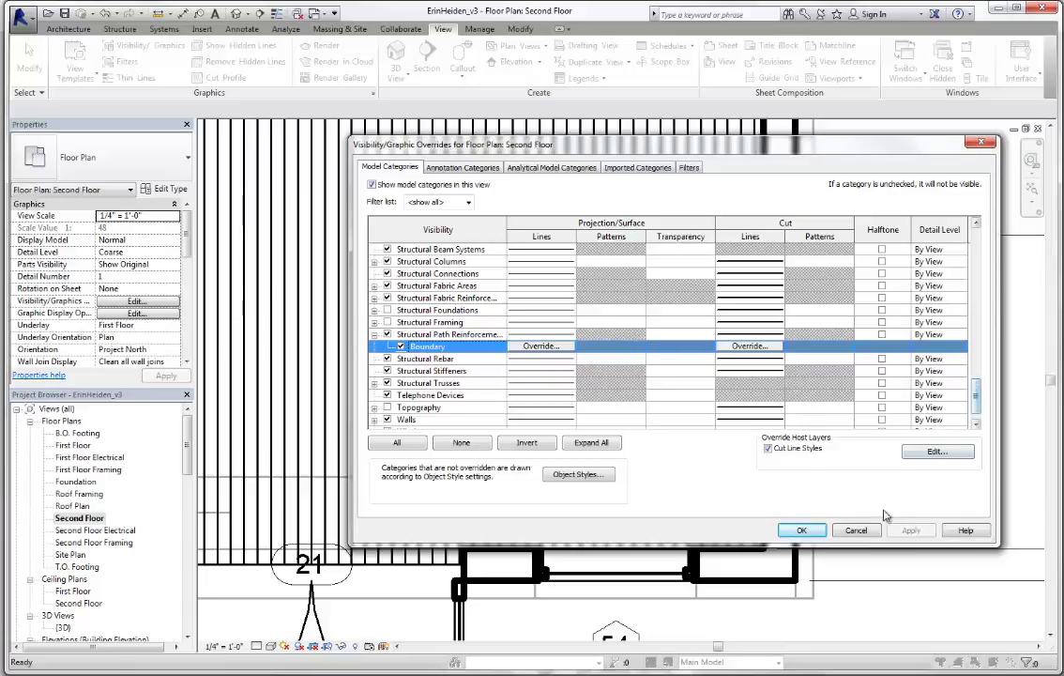
left_click(803, 531)
scroll(813, 399, "up", 4)
- Pan and zoom around the Second Floor plan to review the whole building
scroll(813, 399, "down", 4)
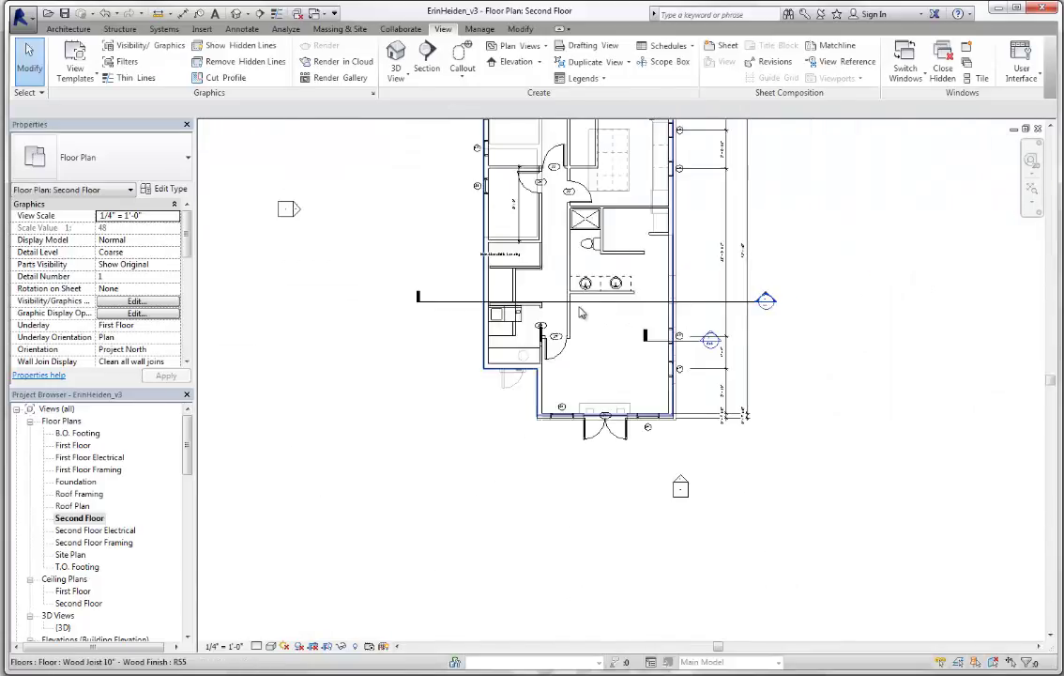
middle_click_drag(619, 413, 535, 497)
scroll(506, 375, "up", 3)
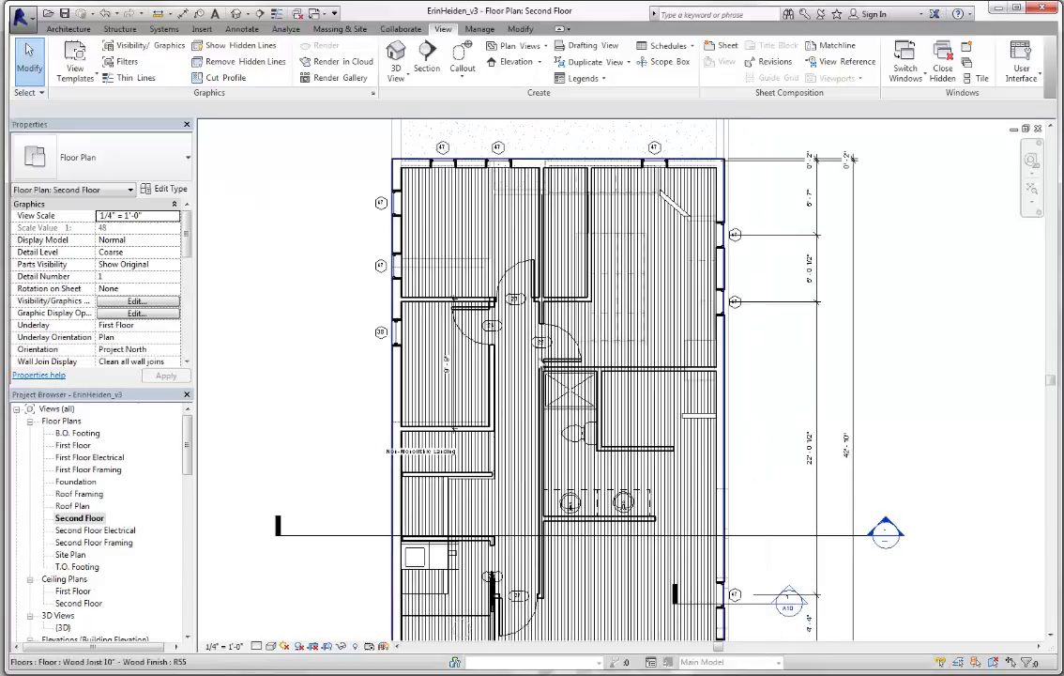
scroll(531, 328, "down", 2)
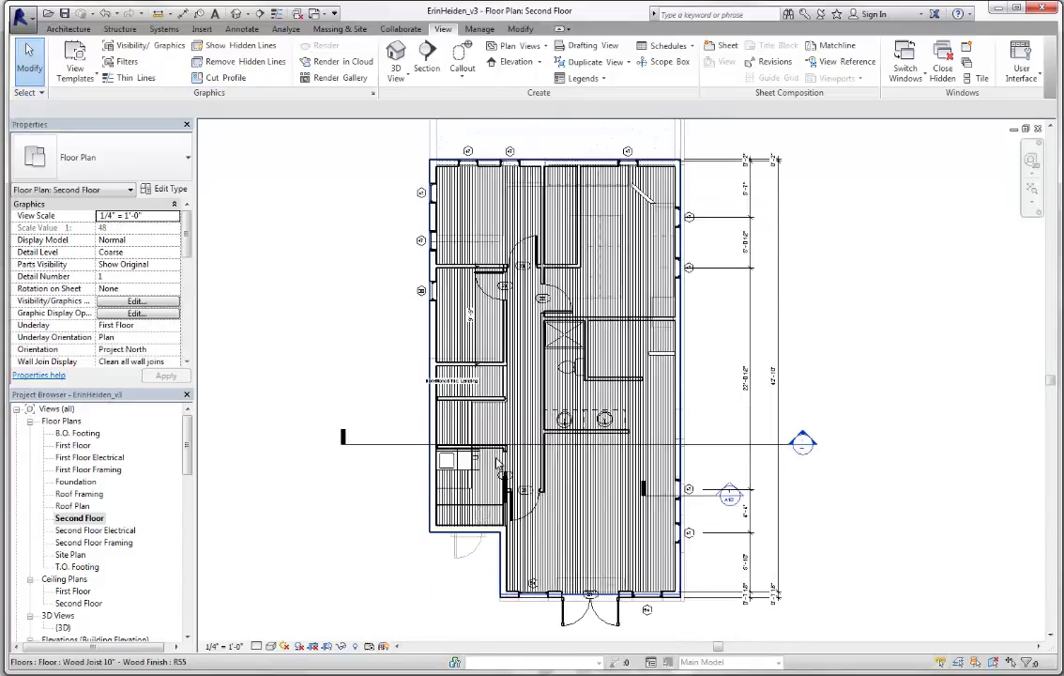
- Open the First Floor plan from the Project Browser and zoom to fit it
double_click(77, 446)
scroll(573, 395, "up", 5)
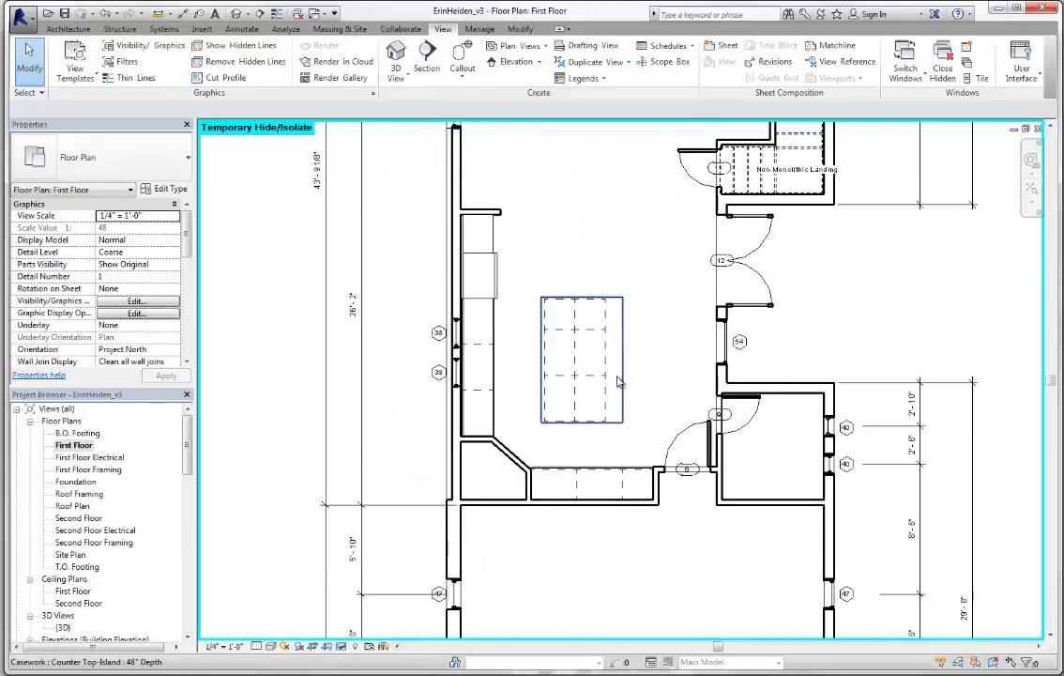
scroll(618, 382, "up", 3)
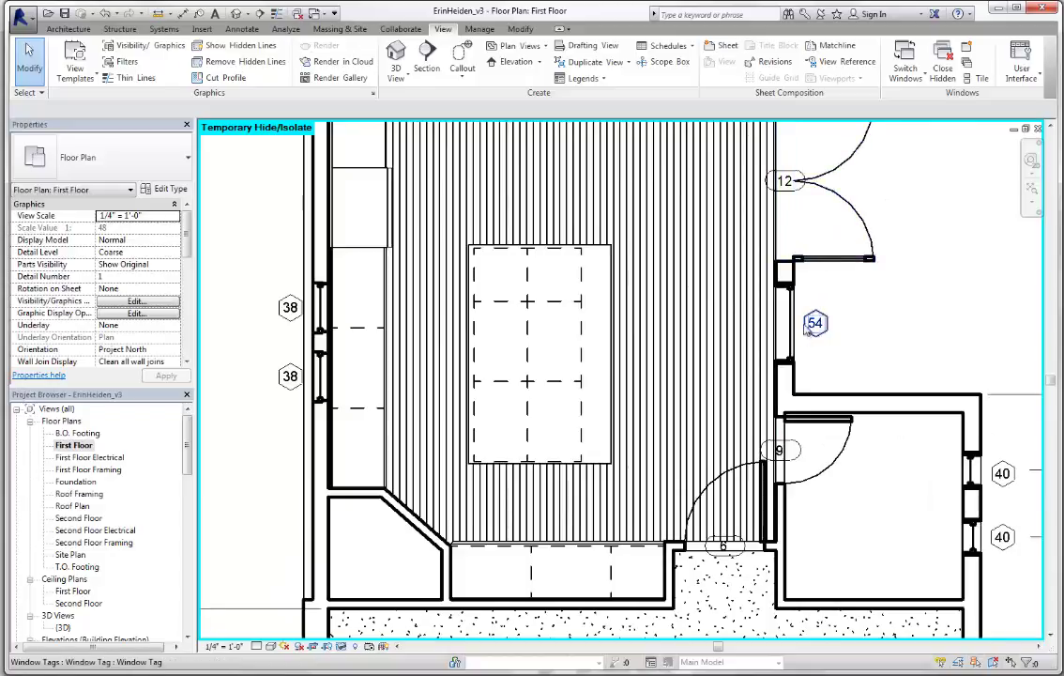
scroll(819, 374, "up", 4)
scroll(798, 370, "down", 4)
scroll(840, 370, "down", 5)
scroll(444, 410, "down", 3)
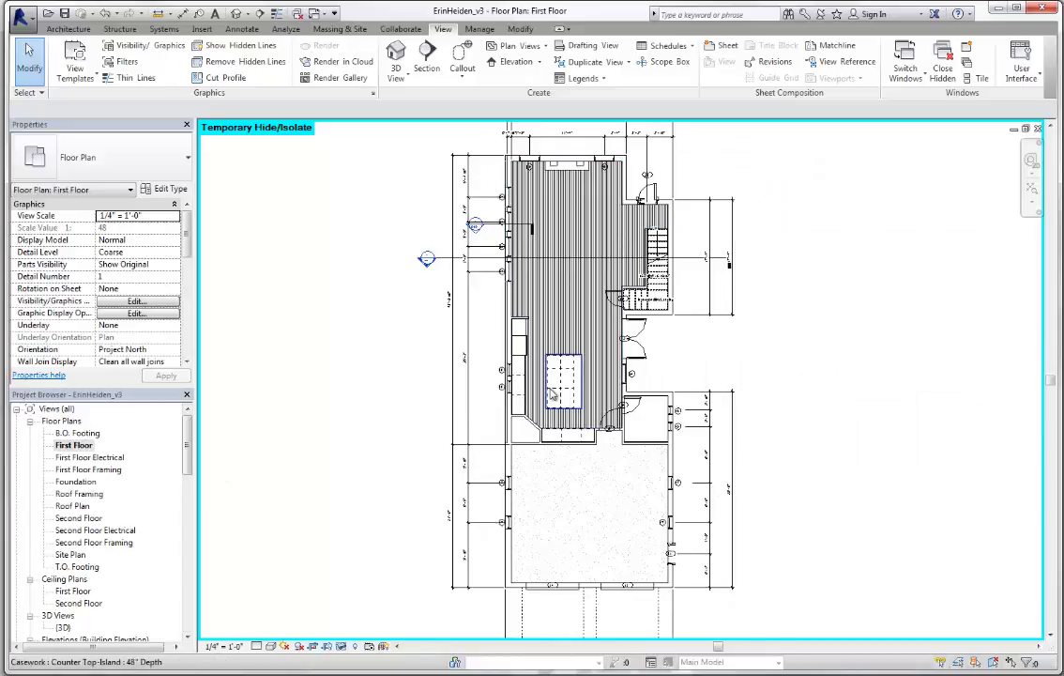
scroll(553, 392, "down", 2)
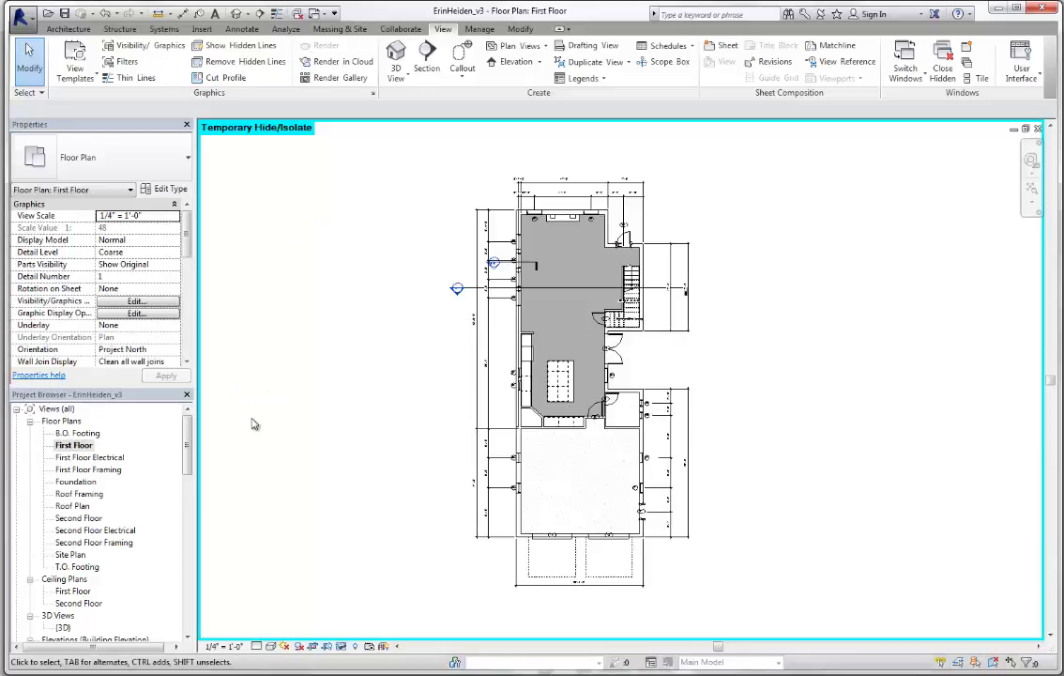
left_click_drag(187, 441, 193, 569)
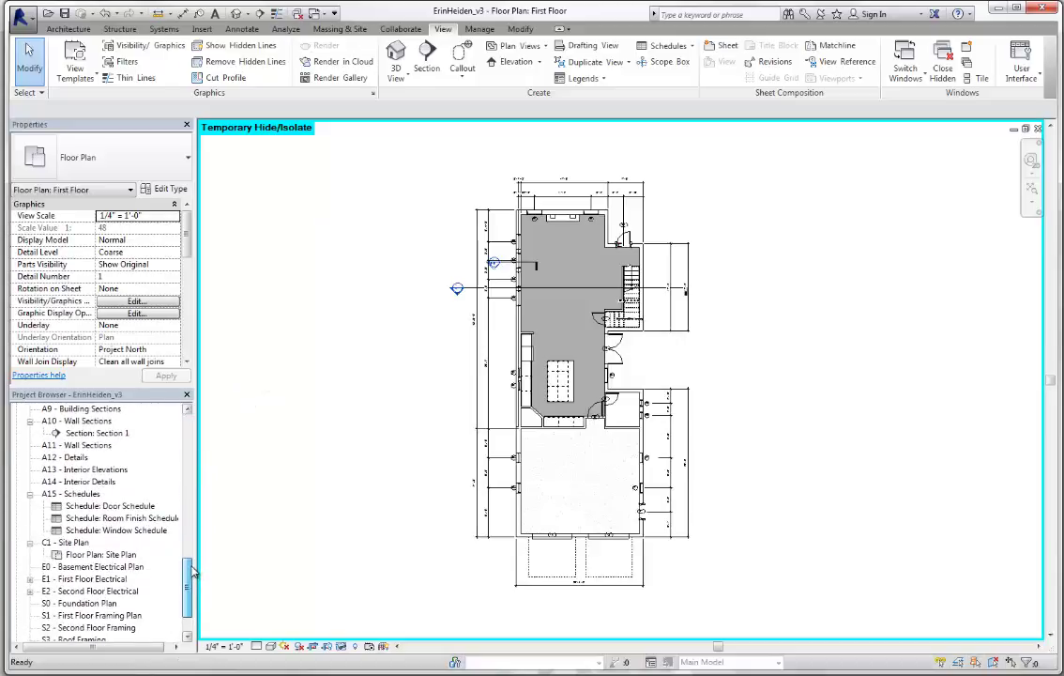
double_click(75, 495)
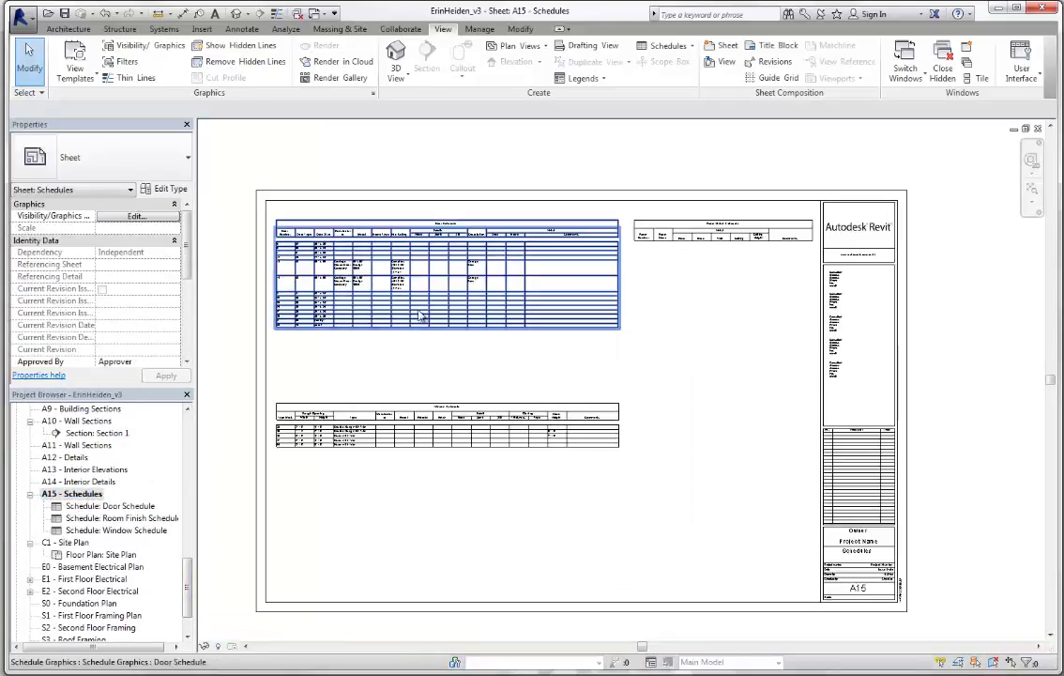
scroll(648, 248, "up", 3)
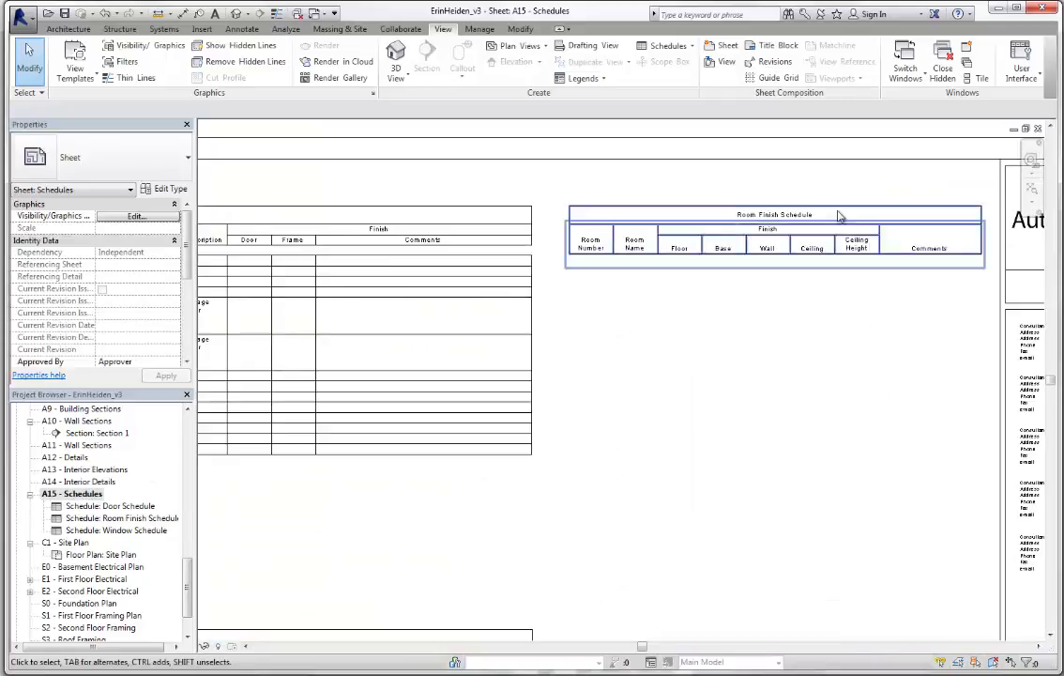
scroll(767, 216, "down", 3)
scroll(452, 479, "down", 3)
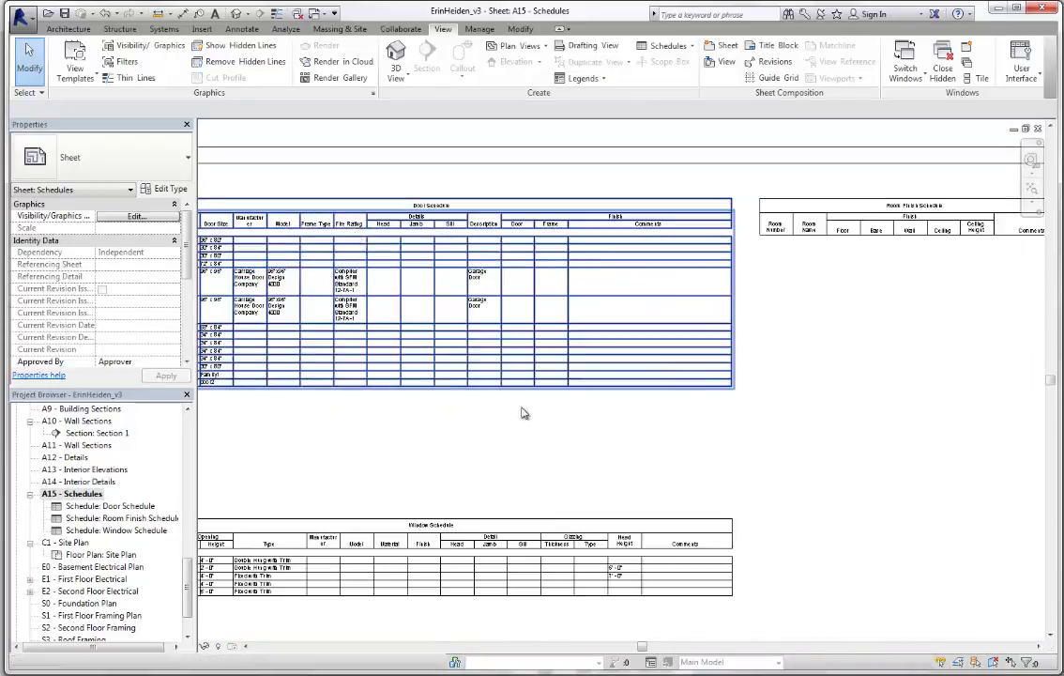
left_click(94, 506)
left_click(108, 518)
left_click(117, 530)
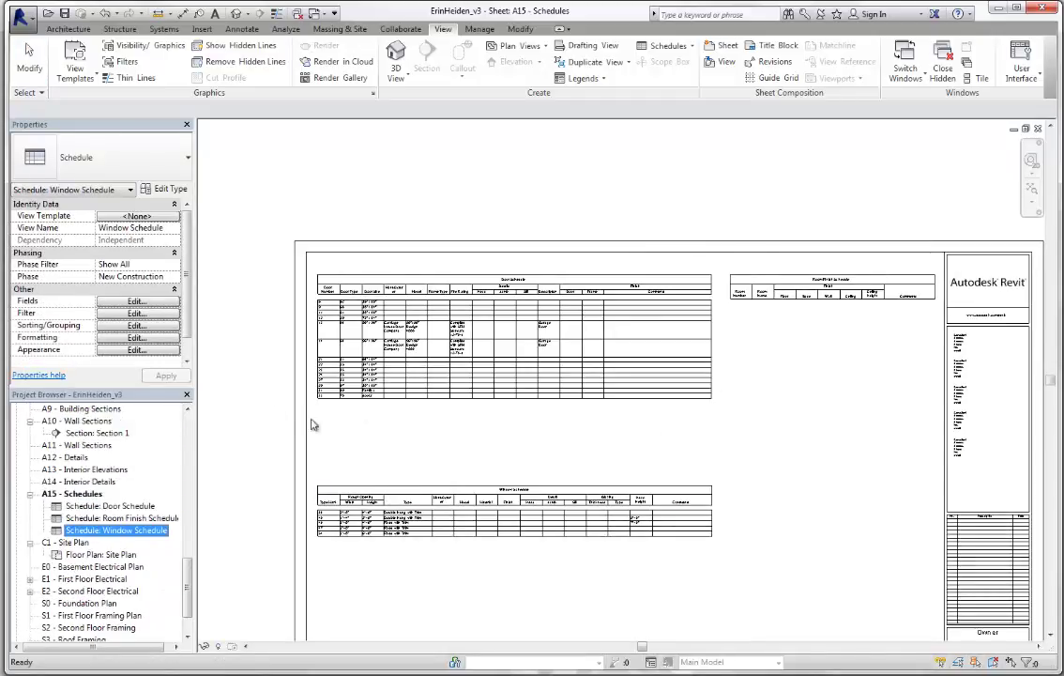
scroll(314, 427, "up", 5)
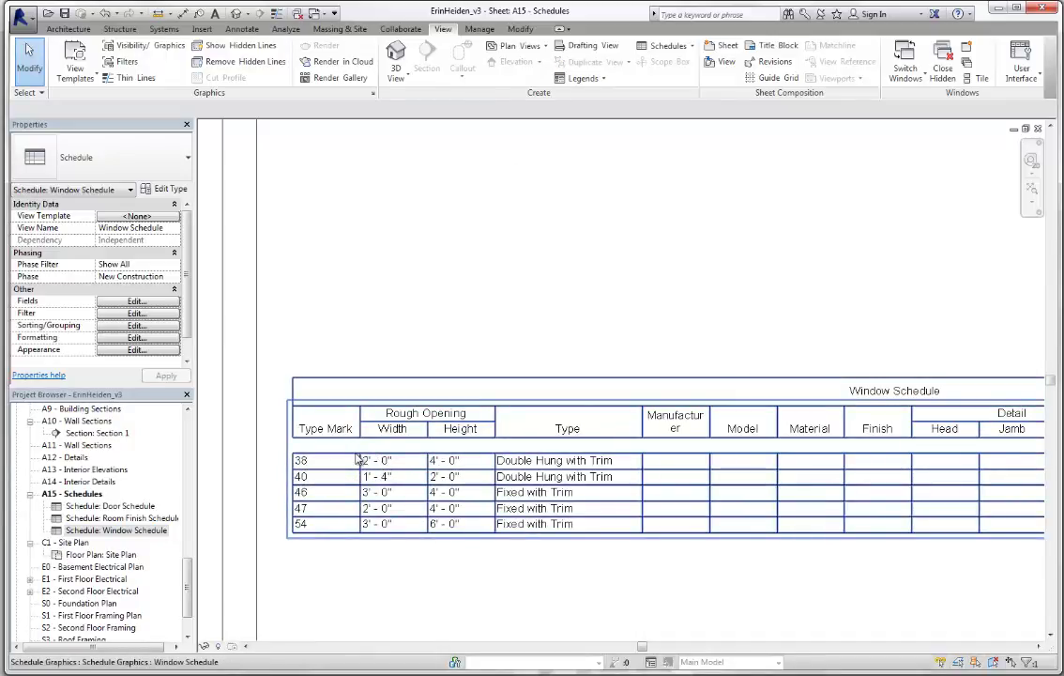
scroll(380, 469, "down", 5)
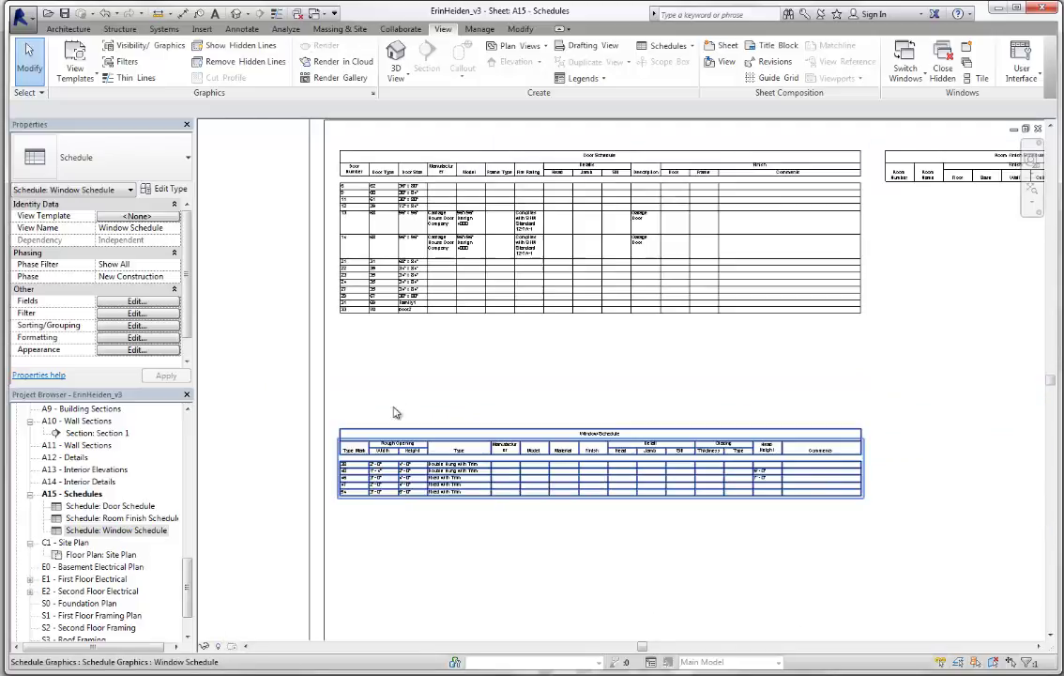
left_click(394, 404)
scroll(353, 217, "up", 5)
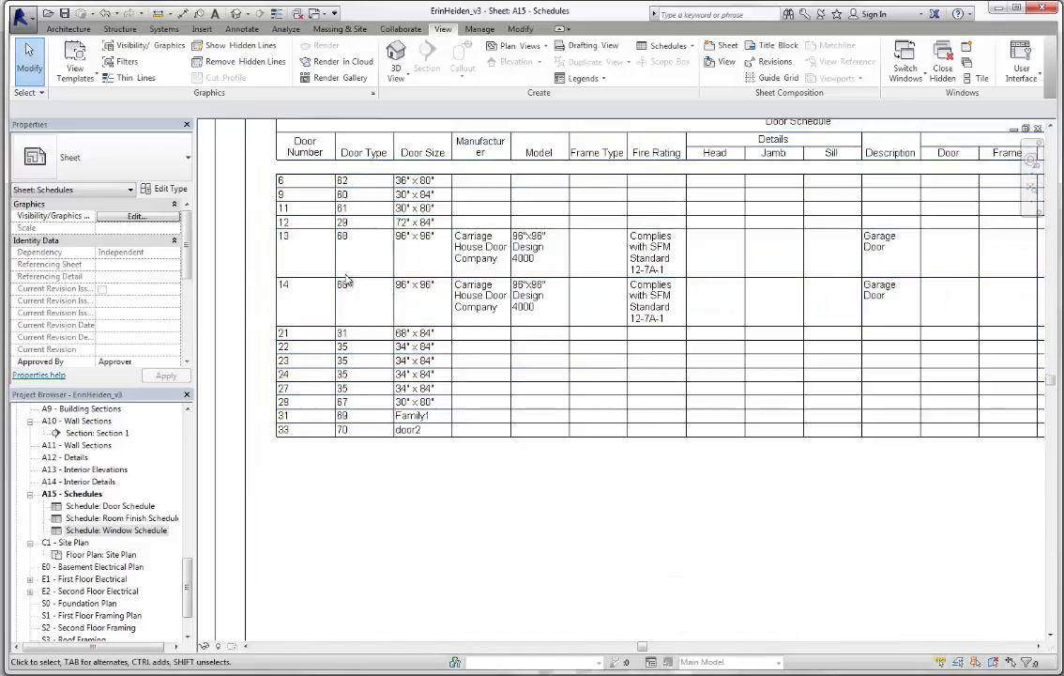
middle_click_drag(352, 286, 338, 345)
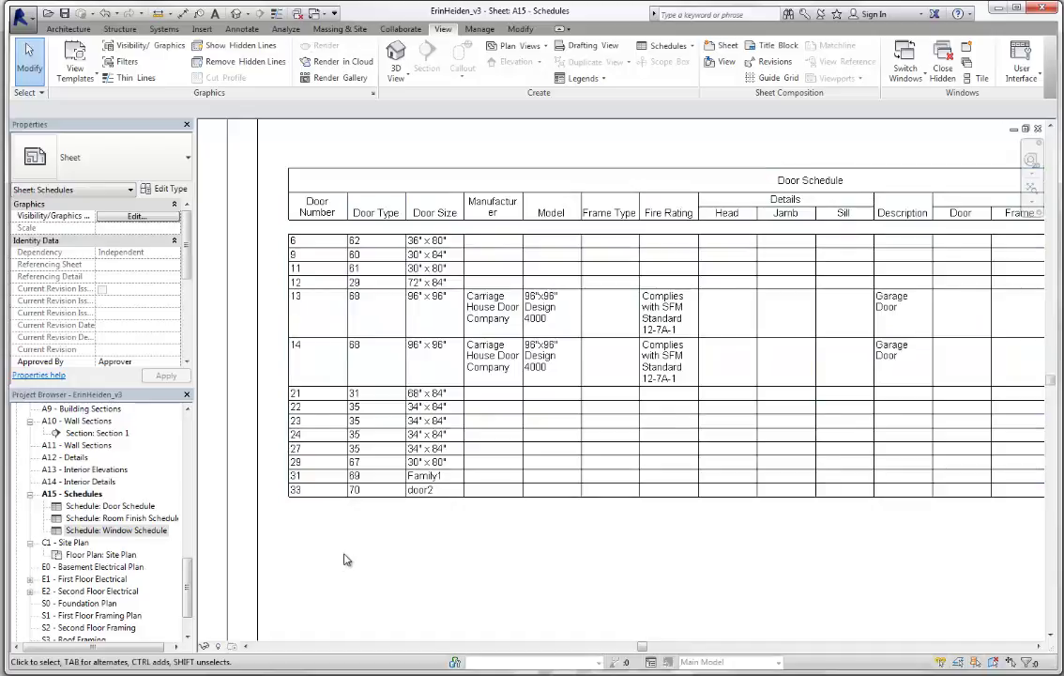
scroll(474, 352, "down", 2)
scroll(472, 350, "down", 3)
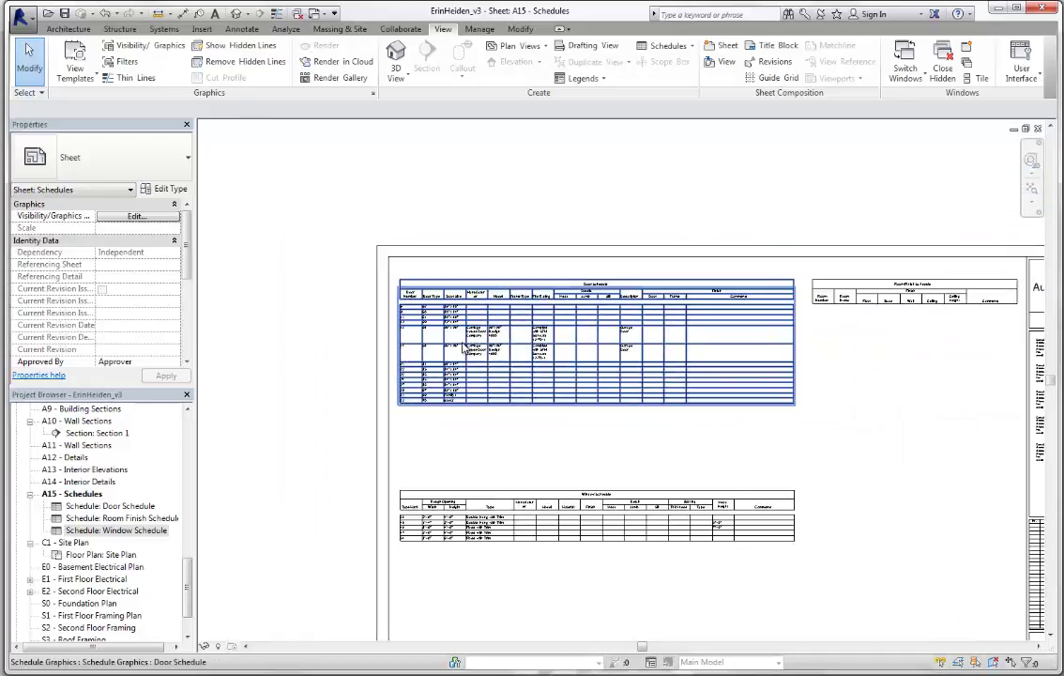
scroll(955, 298, "up", 3)
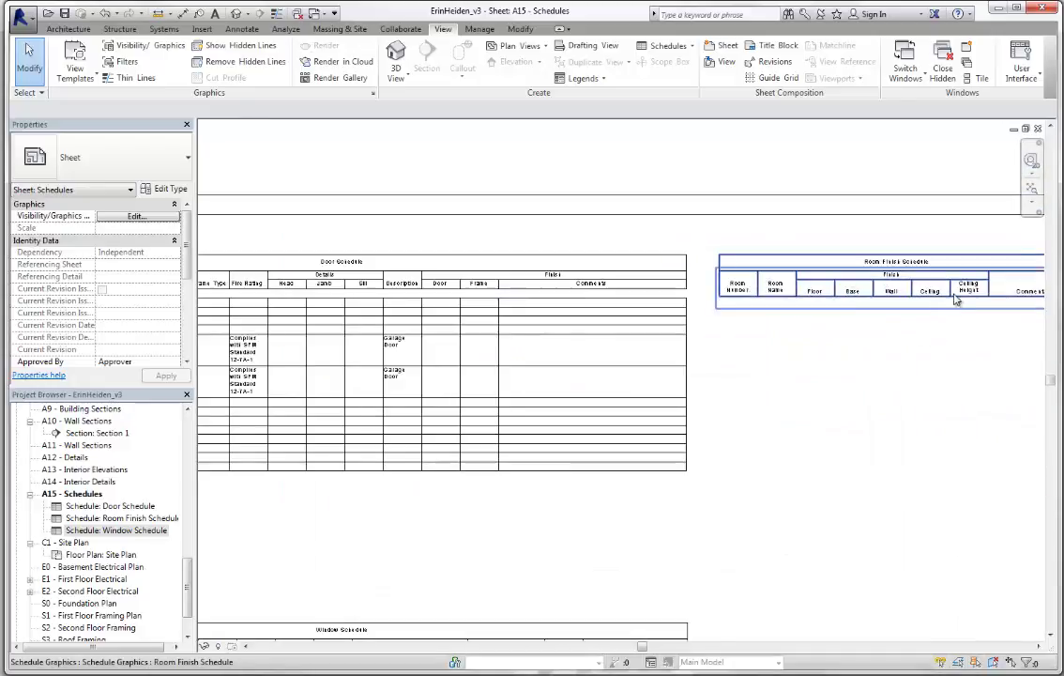
scroll(892, 282, "up", 1)
scroll(775, 297, "down", 2)
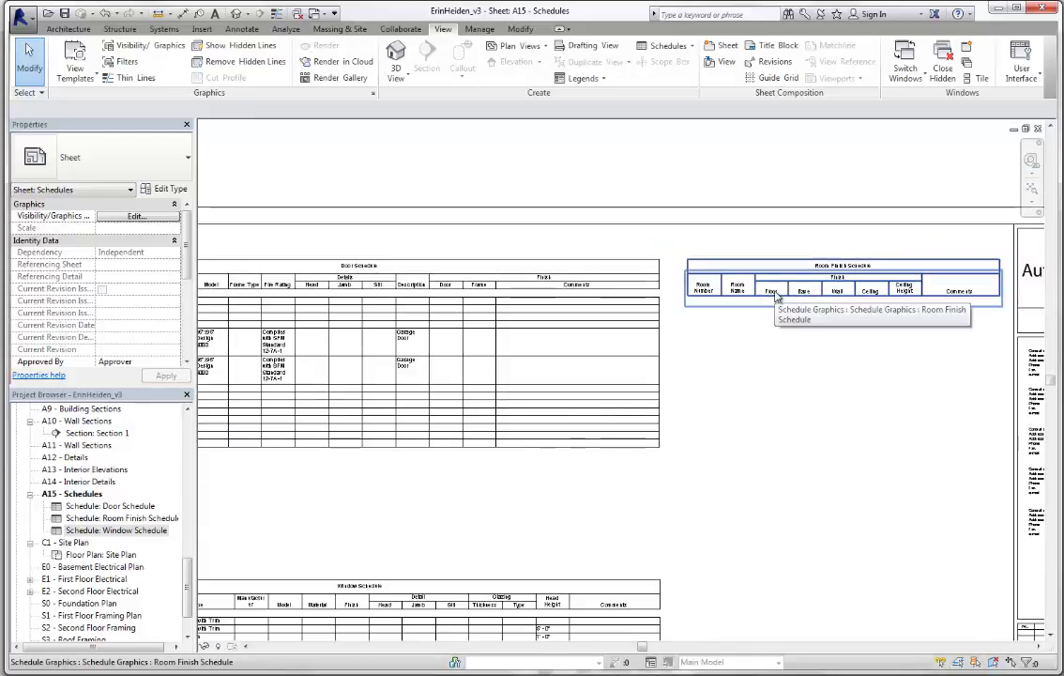
scroll(829, 328, "down", 1)
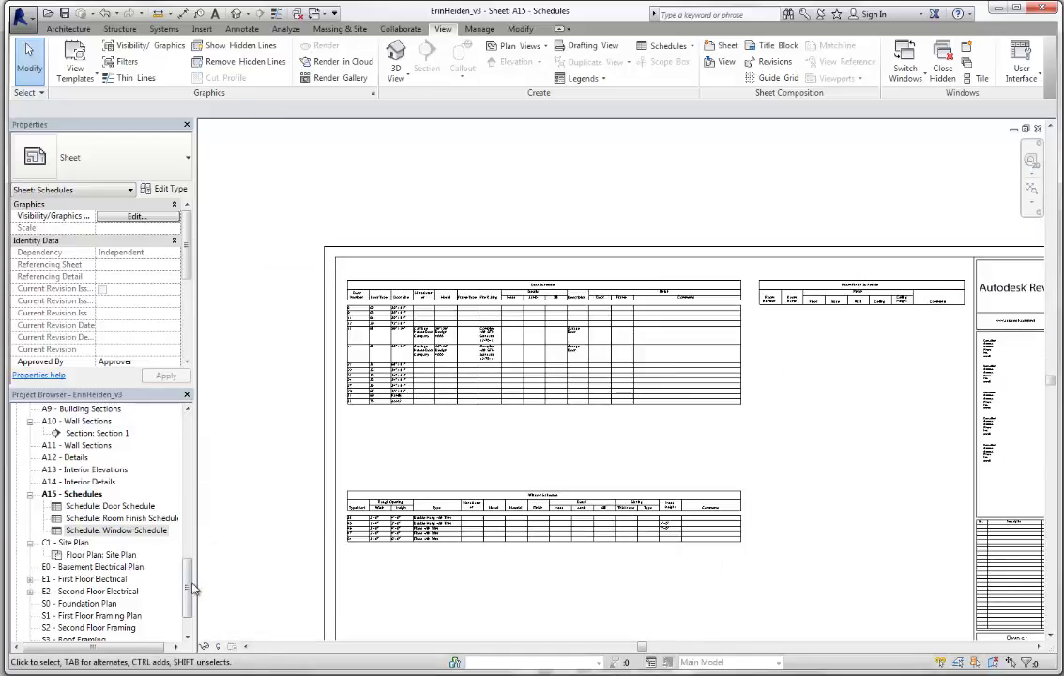
left_click_drag(190, 584, 207, 554)
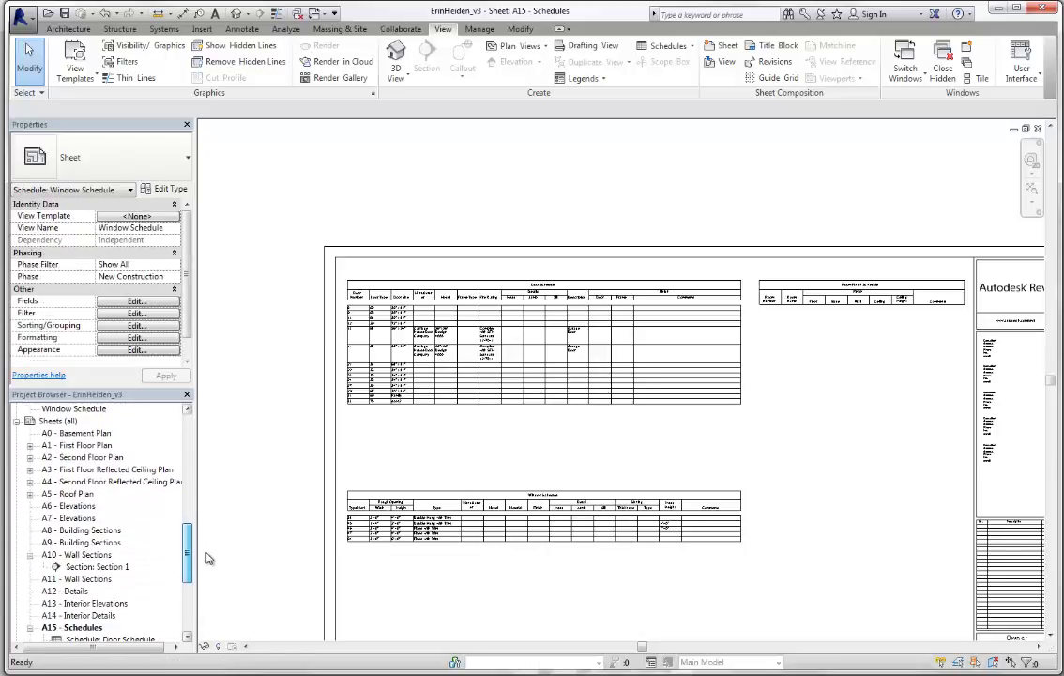
- Open sheet A10 - Wall Sections and delete its wall-section viewport
double_click(77, 555)
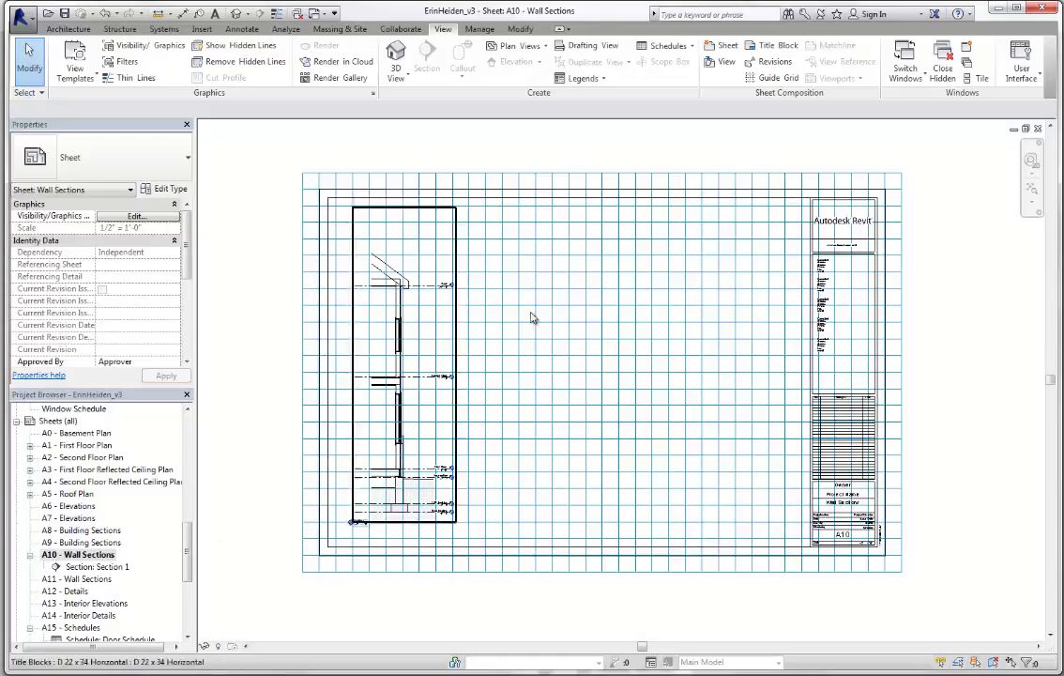
left_click(460, 262)
key("Delete")
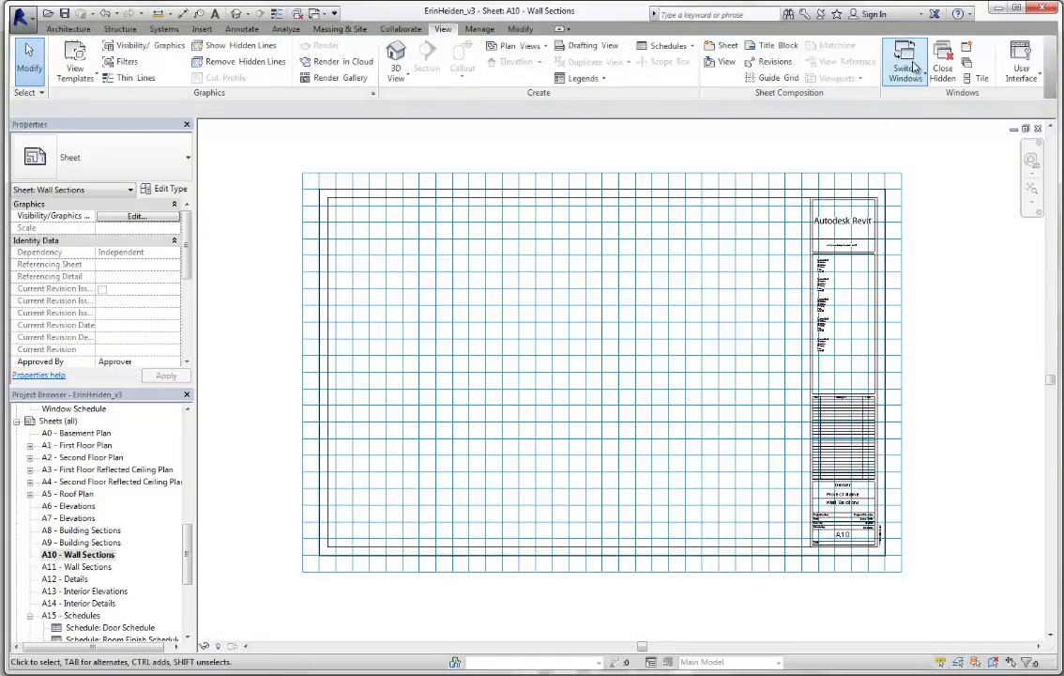
- Assign Guide Grid 1 to the sheet, then set its Guide Grid property to <None>
left_click(778, 78)
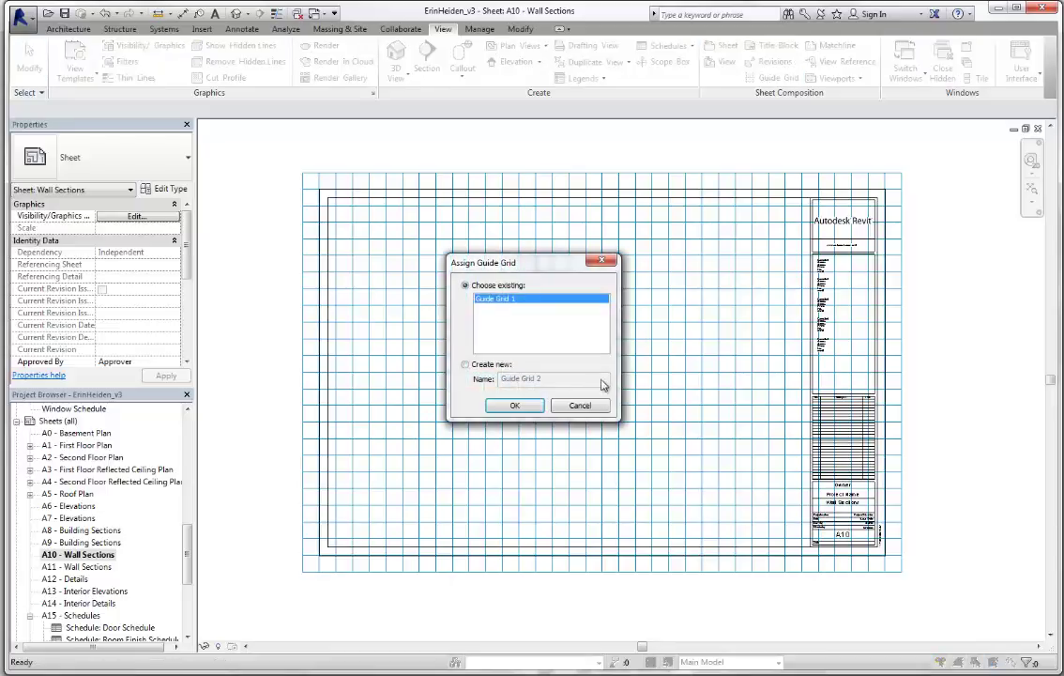
left_click(515, 405)
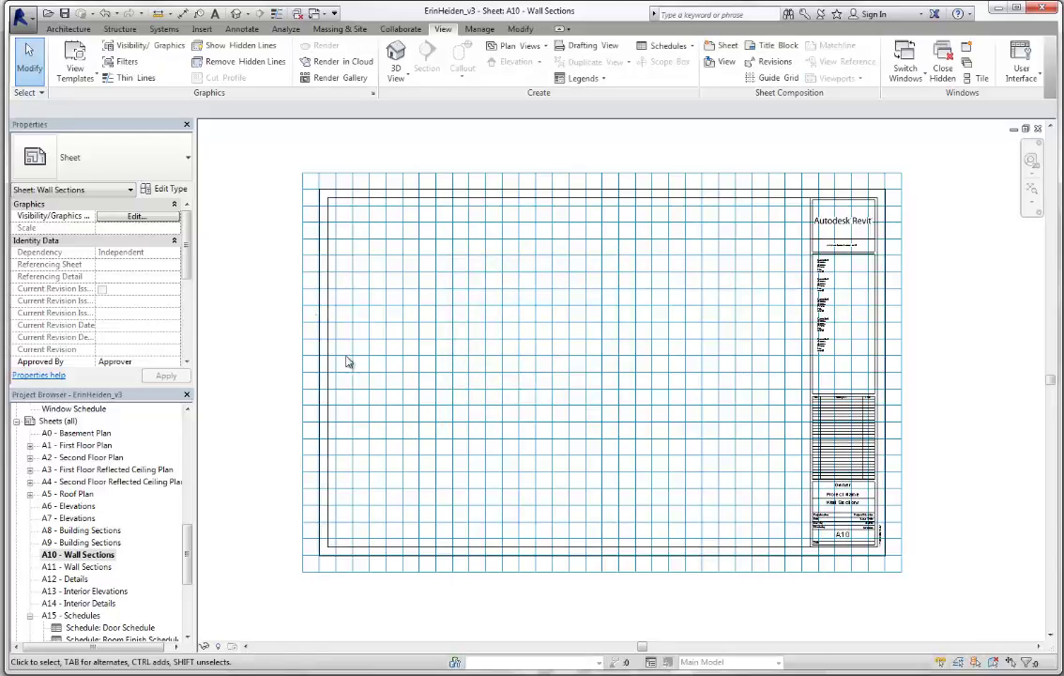
left_click_drag(188, 262, 188, 344)
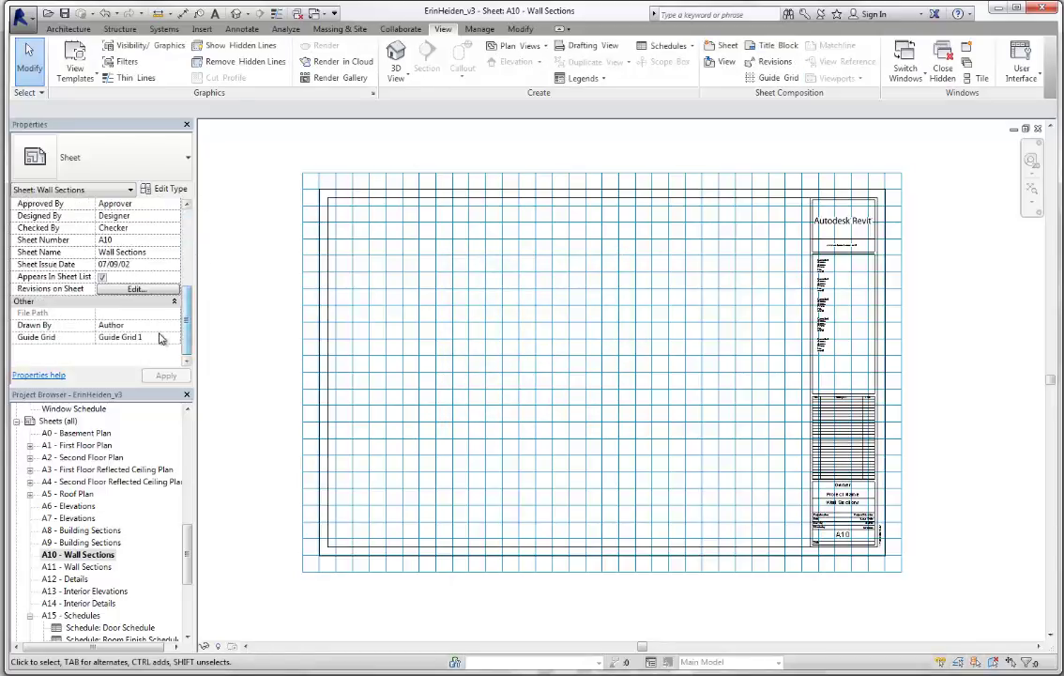
left_click(175, 338)
left_click(175, 339)
left_click(141, 349)
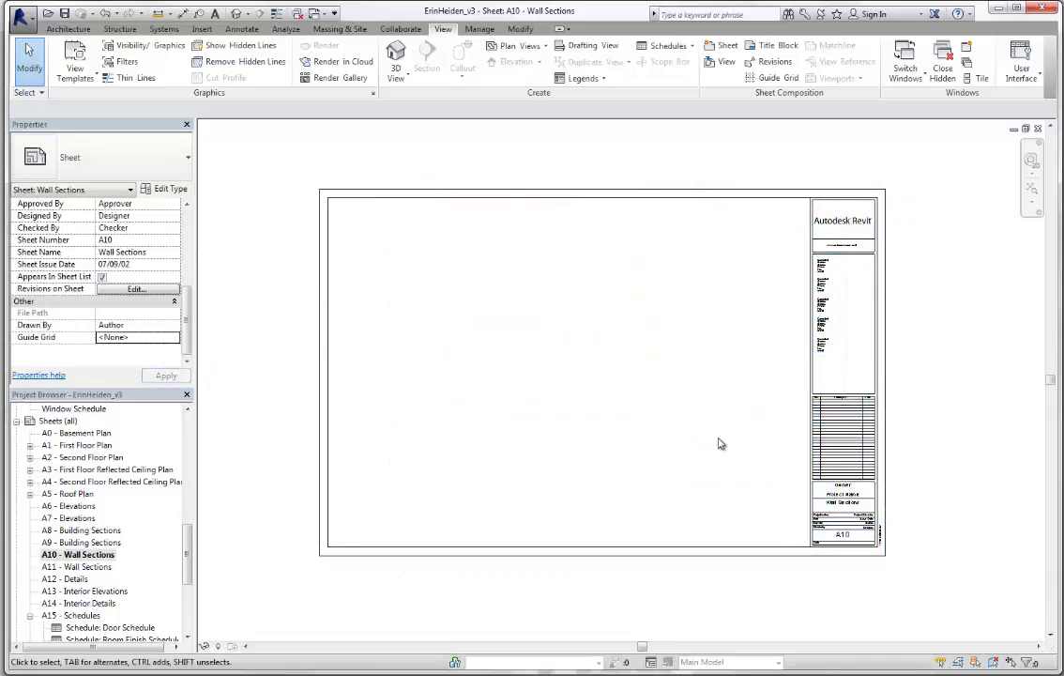
scroll(864, 516, "up", 6)
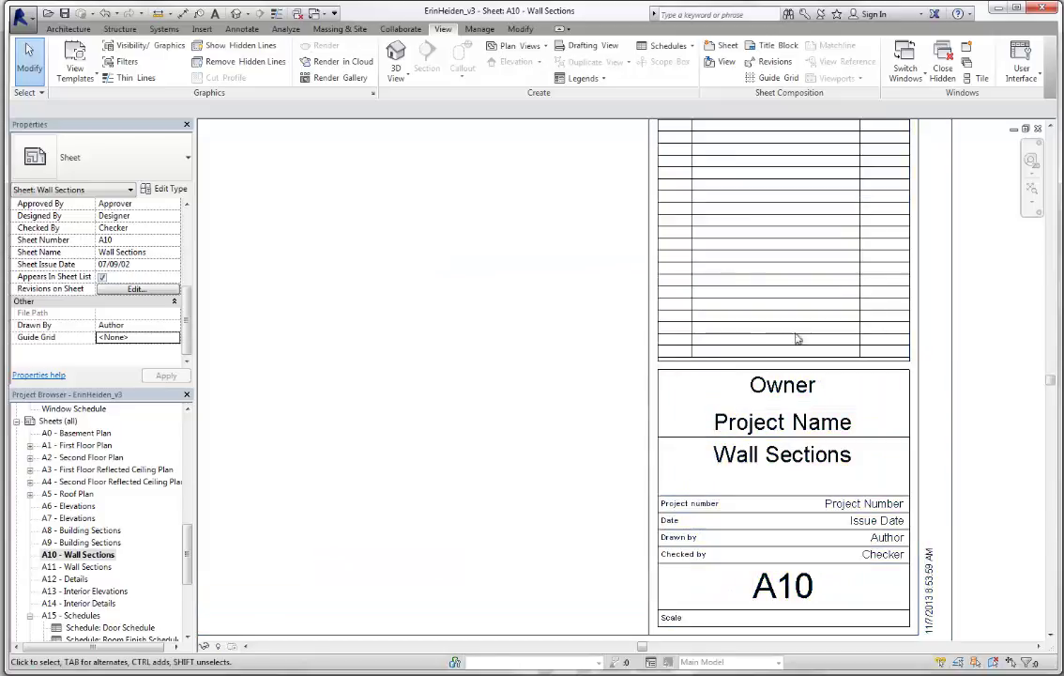
- In Project Information, enter organization Ksu, description Higher Ed and building name Revit House
left_click(483, 29)
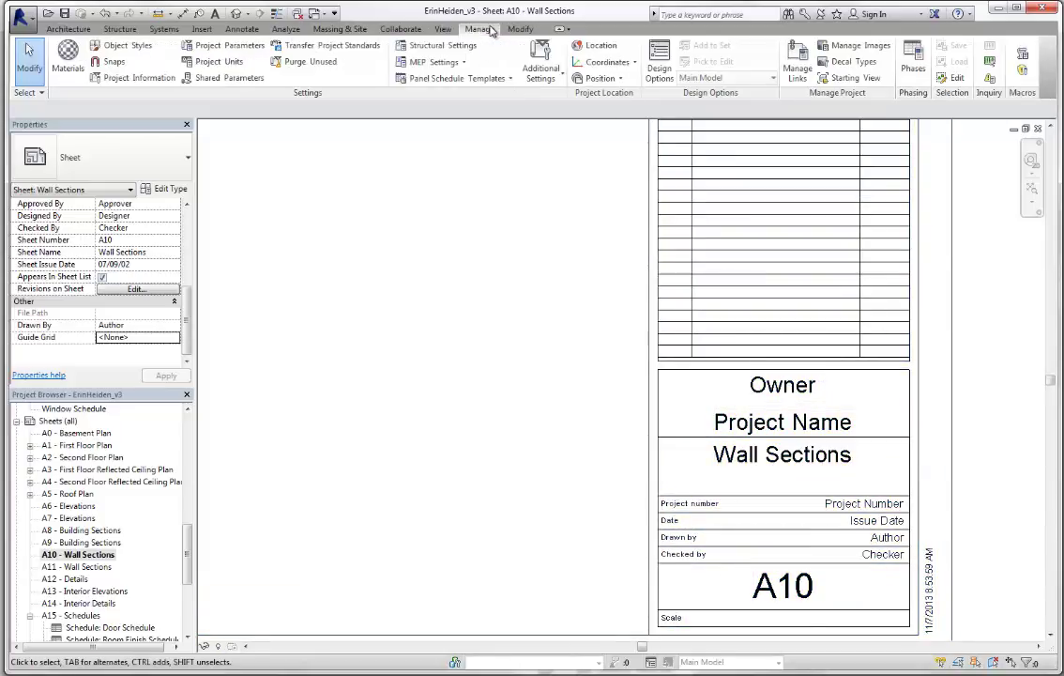
left_click(142, 79)
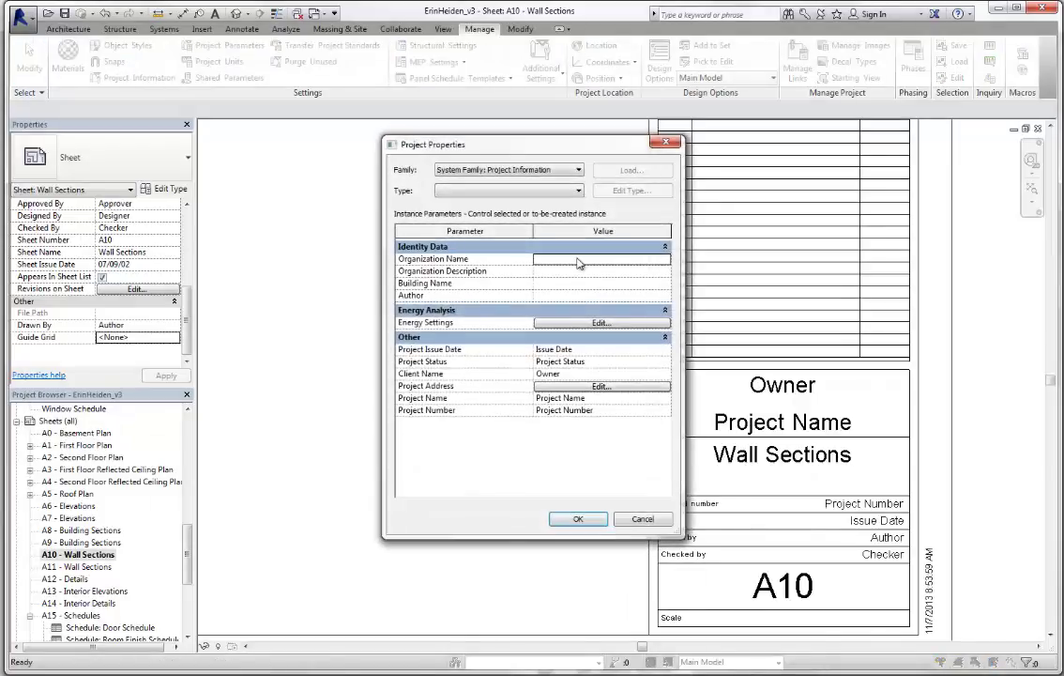
left_click(578, 259)
type("Ksu")
left_click(573, 268)
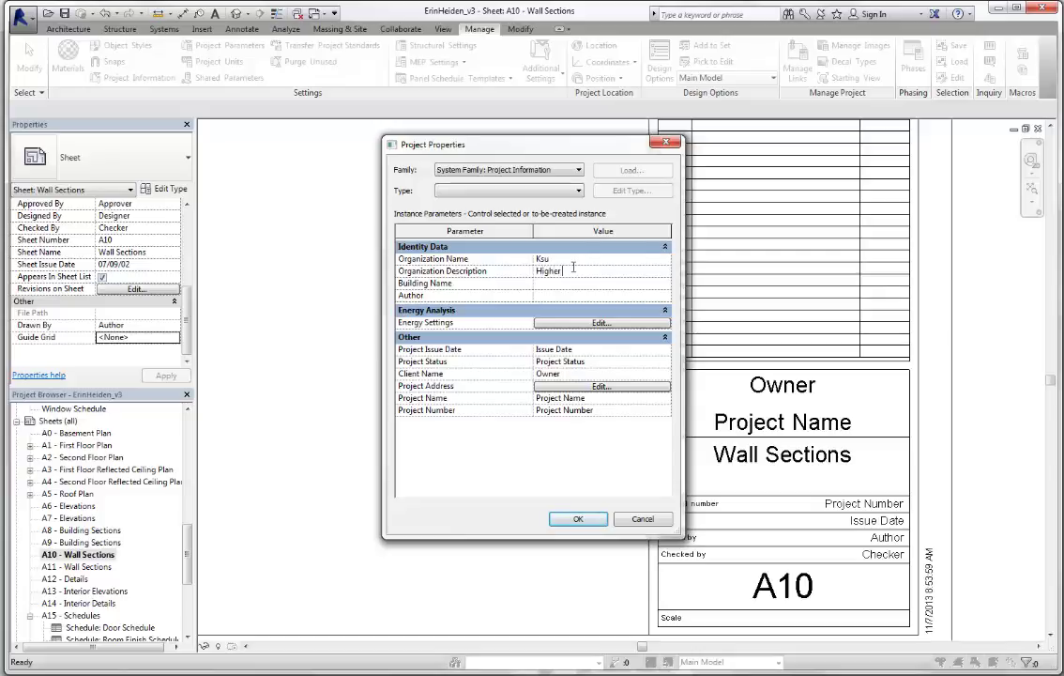
type("Higher Ed")
key("Tab")
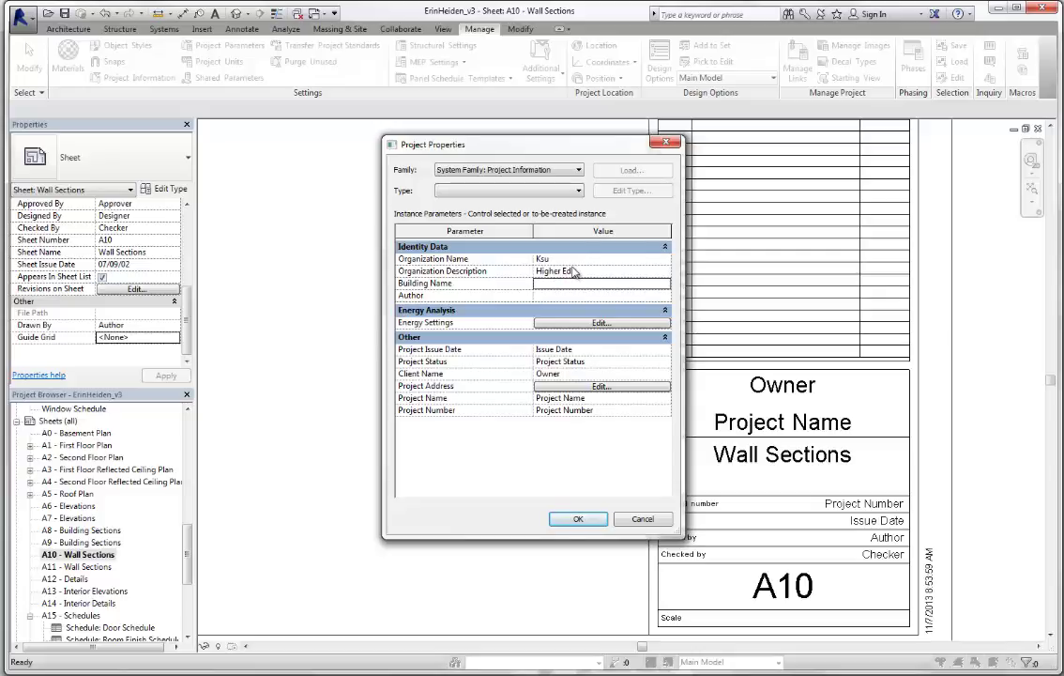
type("Revit House")
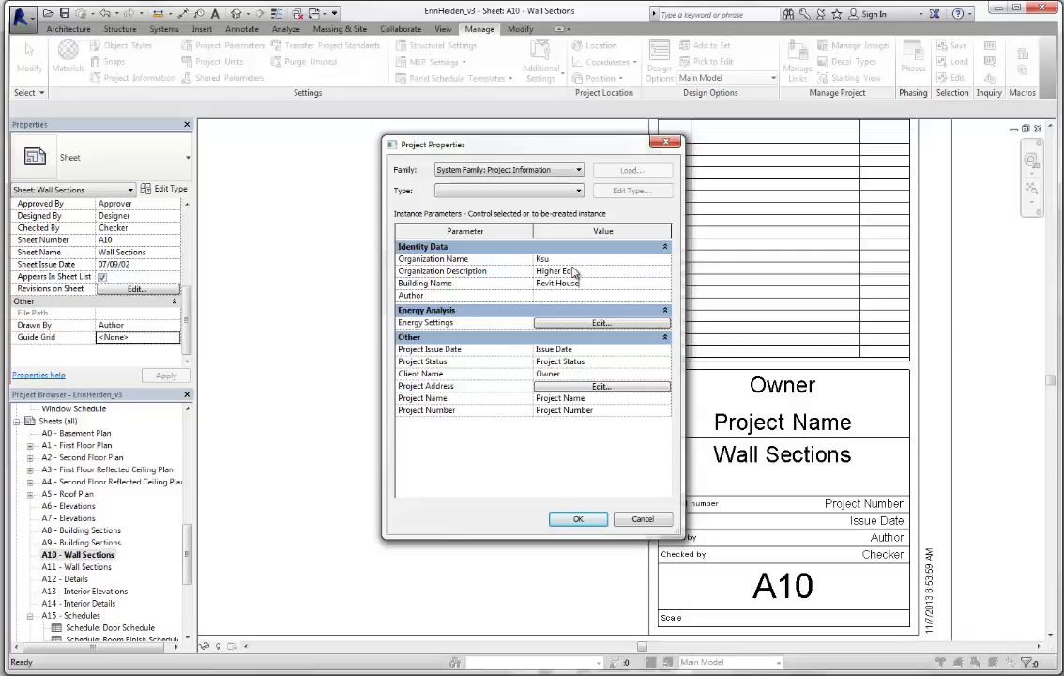
key("Tab")
- Fill in the author's initials and the project address, then confirm the project information
type("D")
left_click(601, 386)
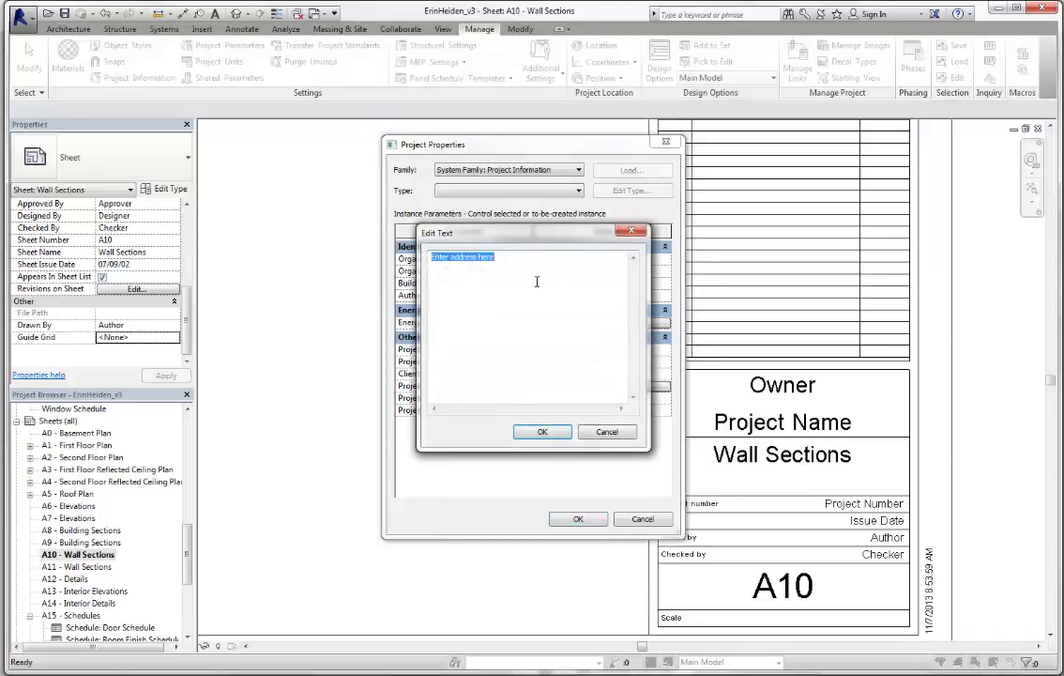
type("1313 Mockingbird Lane")
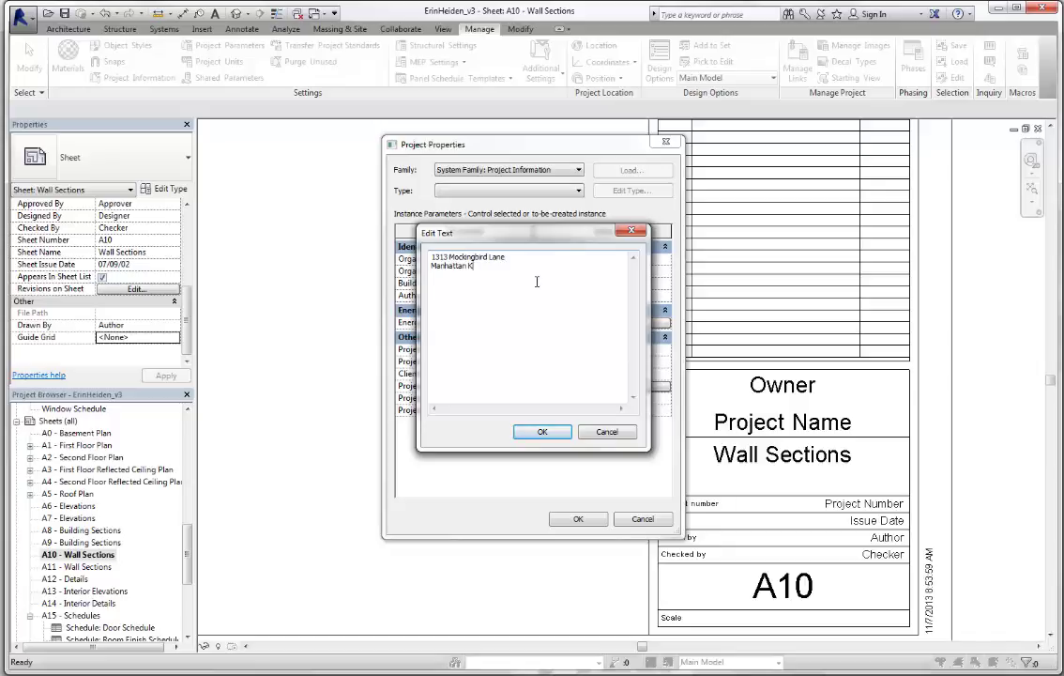
type("s 66506")
left_click(540, 430)
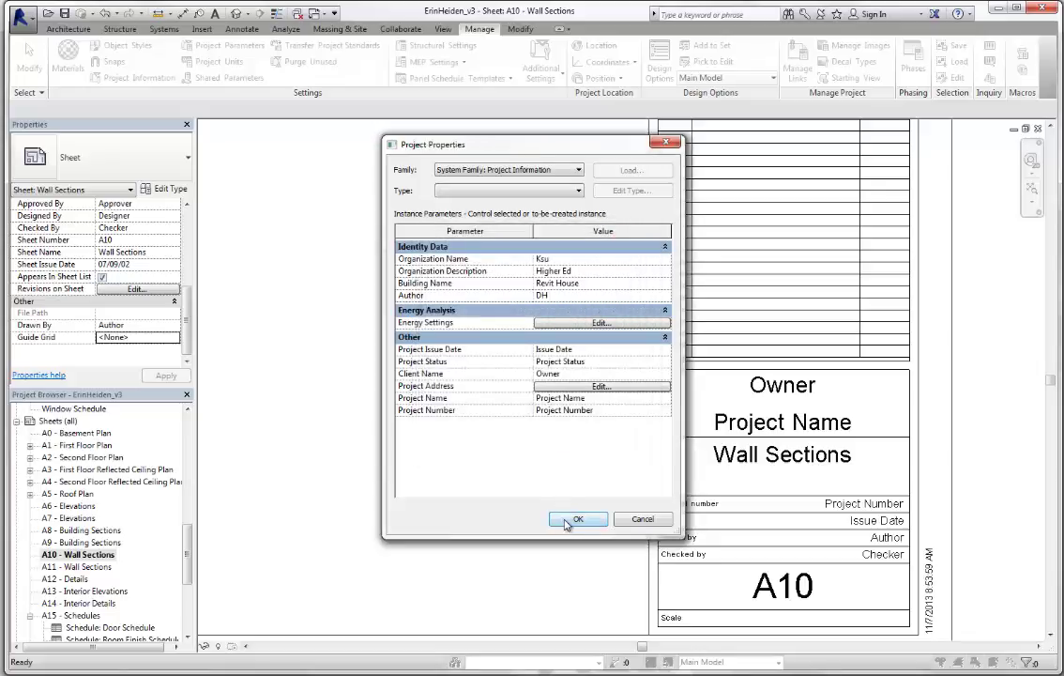
left_click(575, 520)
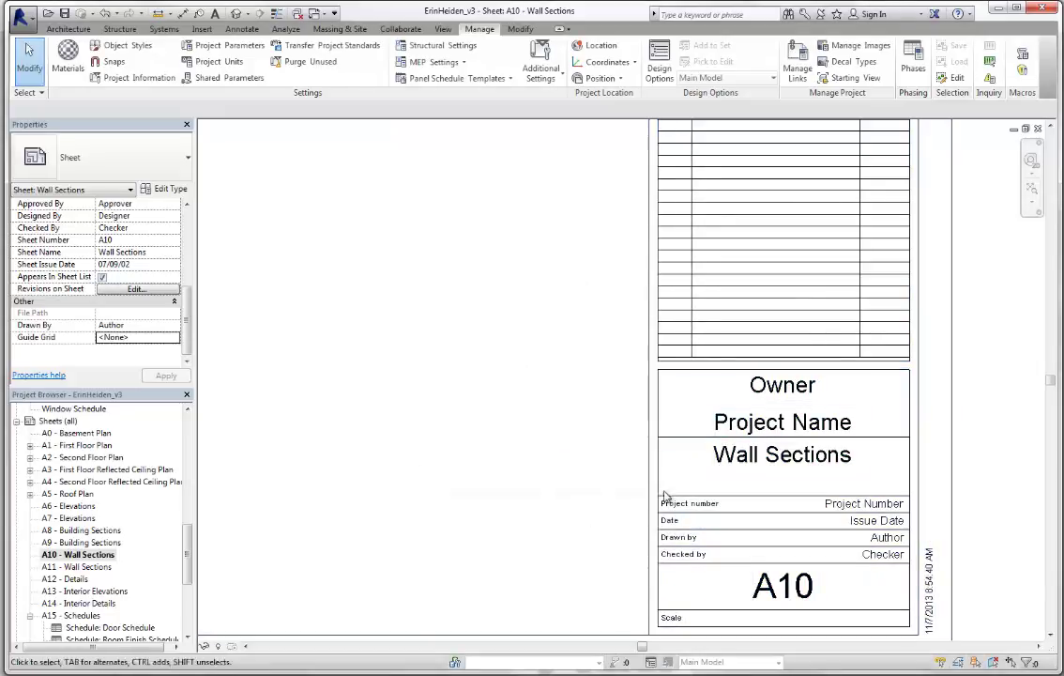
- Reopen Project Information, enter the client's name and set the issue date to 10.4.13
scroll(563, 512, "down", 5)
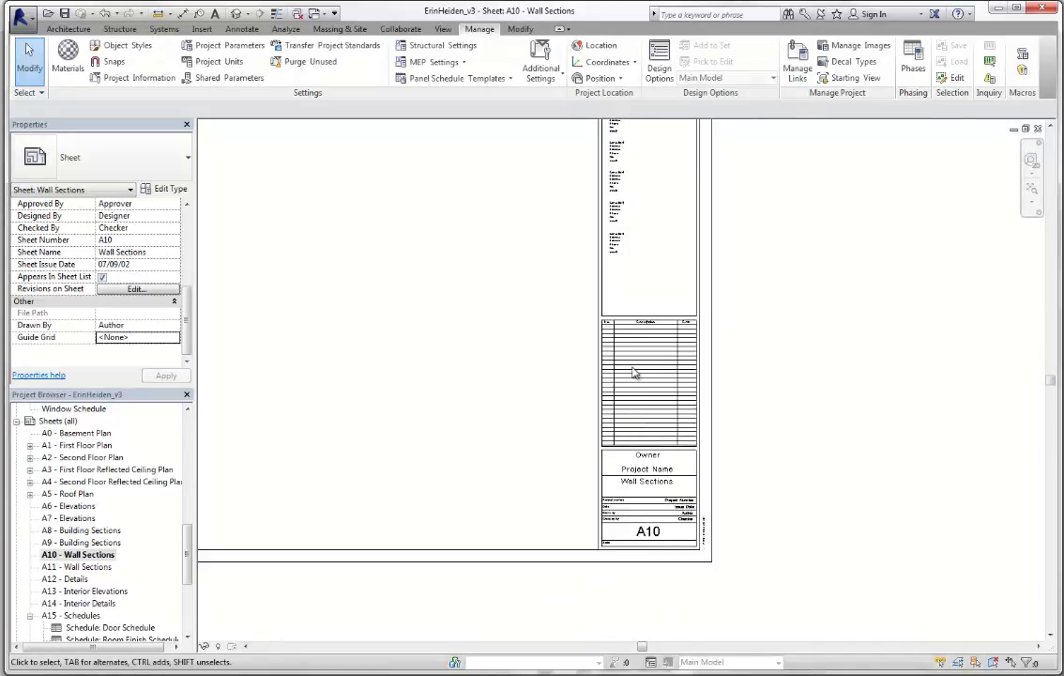
scroll(648, 441, "up", 4)
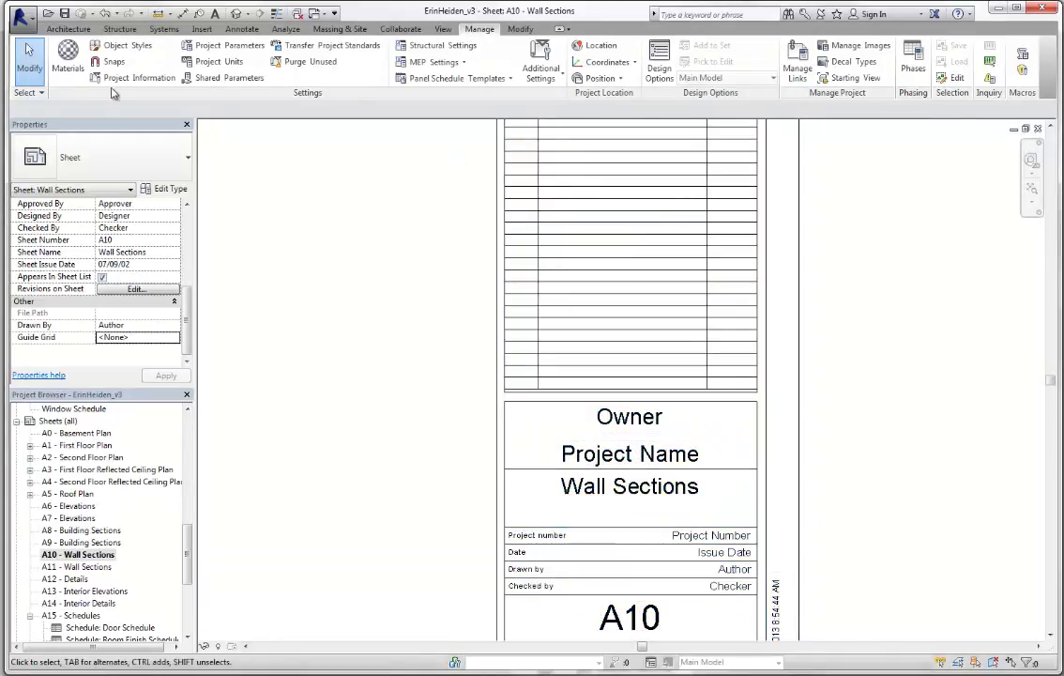
left_click(124, 79)
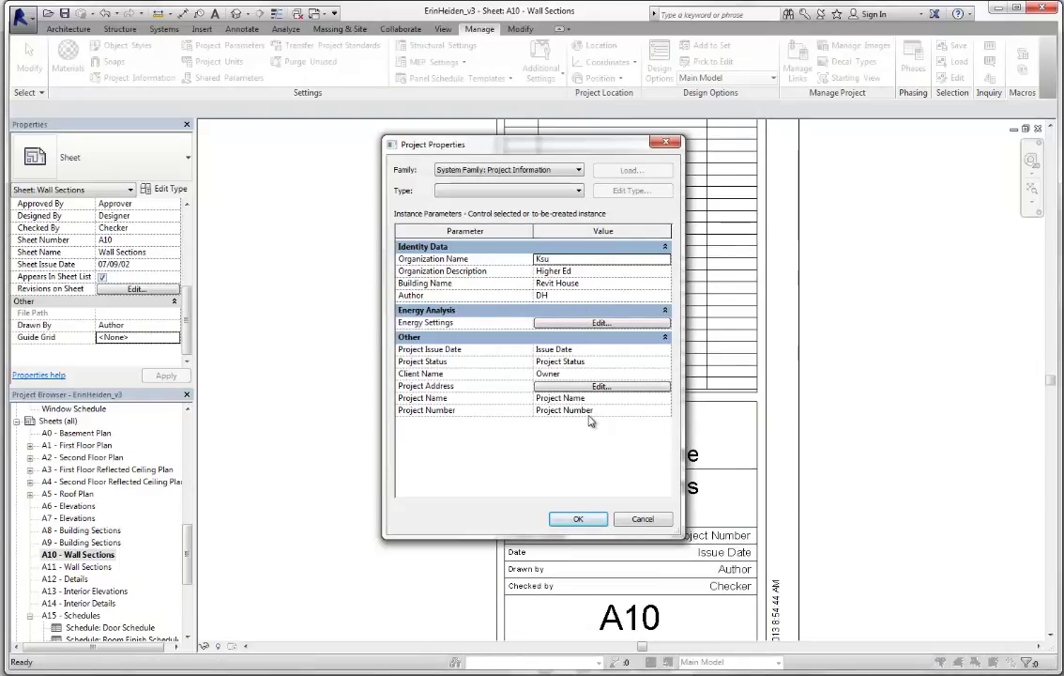
left_click(565, 374)
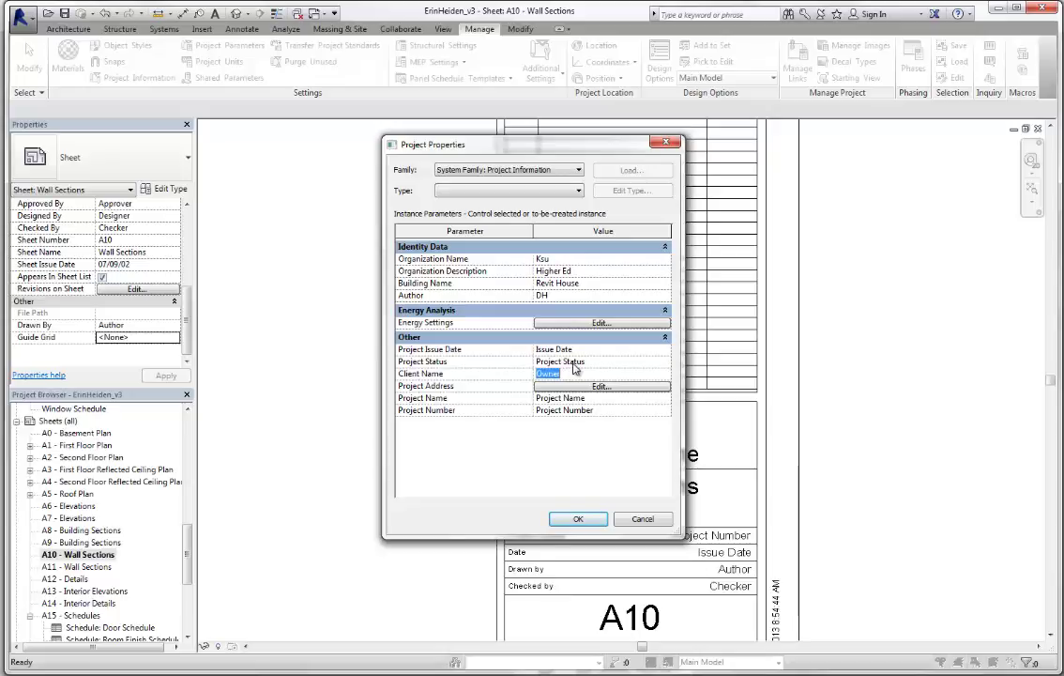
type("Dustin H")
left_click(583, 348)
key("shift+Home")
type("10")
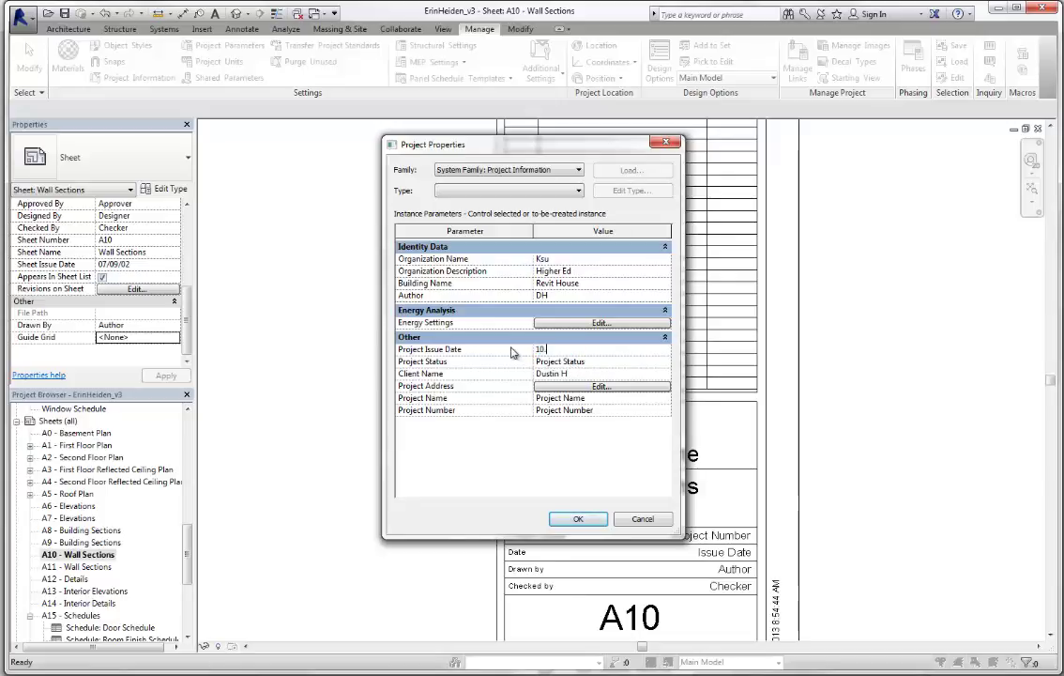
type(".4.13")
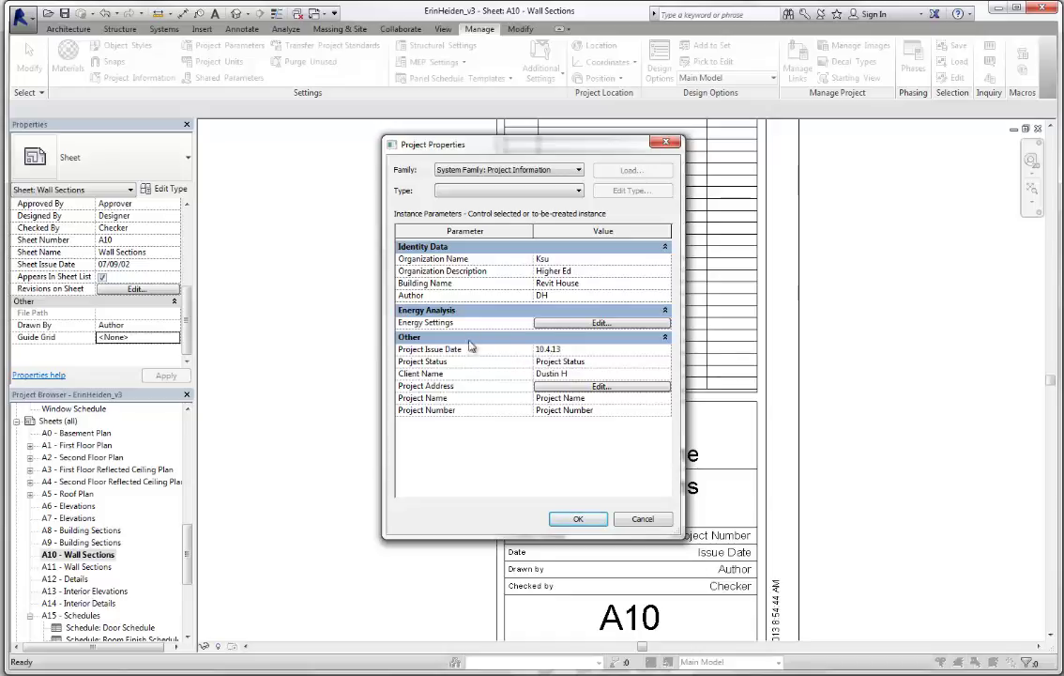
- Set the project name to Denver House and the project number to 00547
left_click(561, 398)
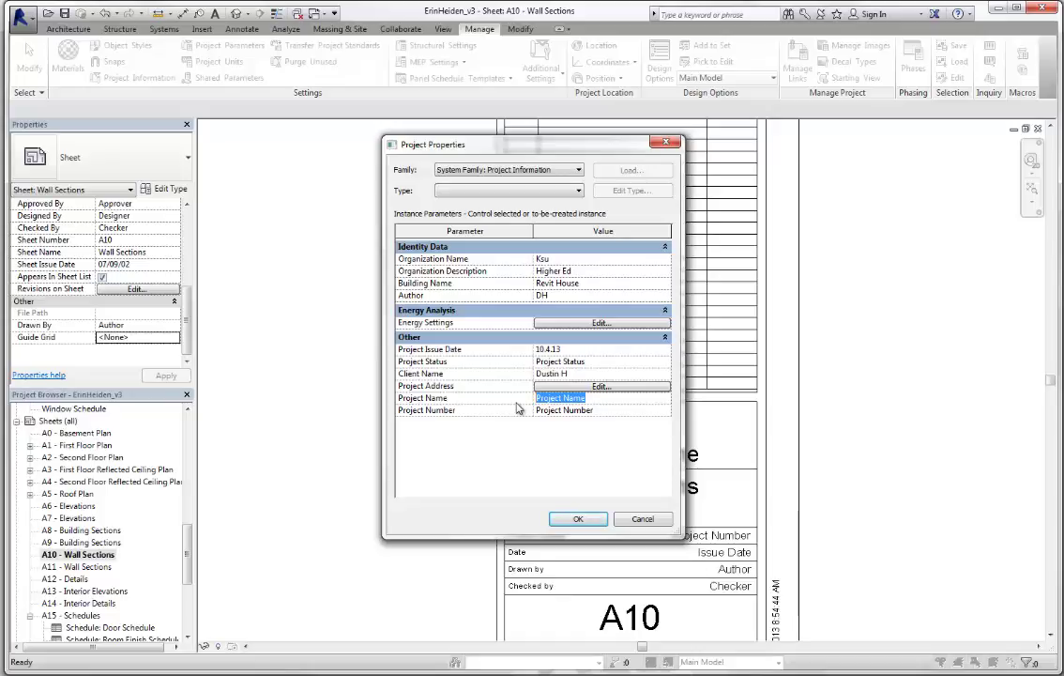
type("Denver House")
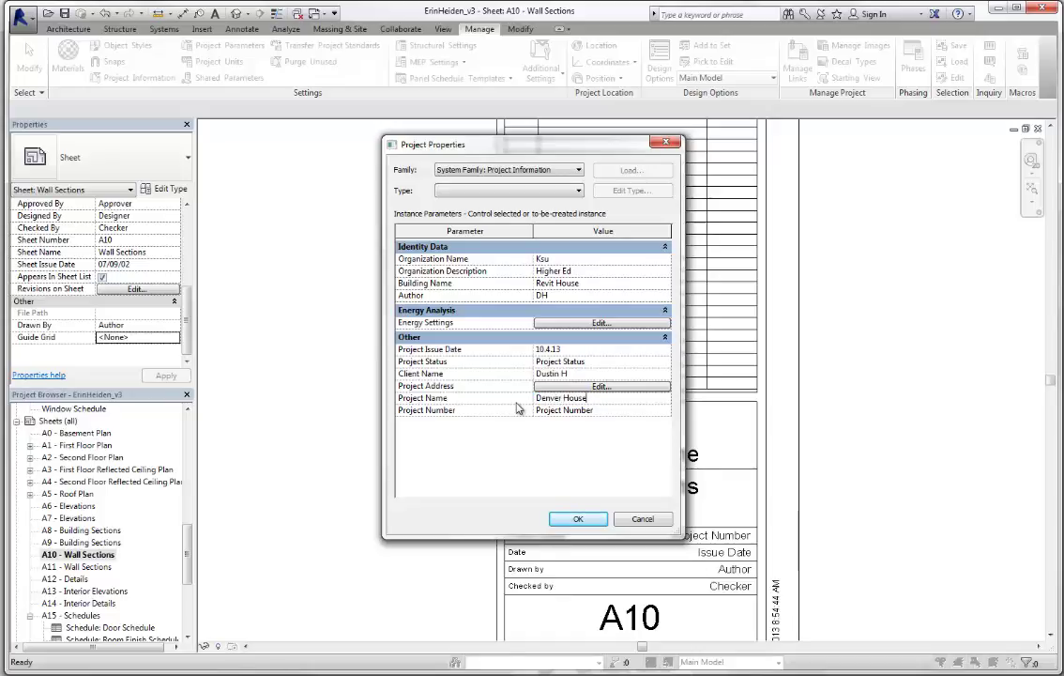
left_click(609, 410)
left_click_drag(608, 410, 475, 424)
type("00547")
left_click(577, 519)
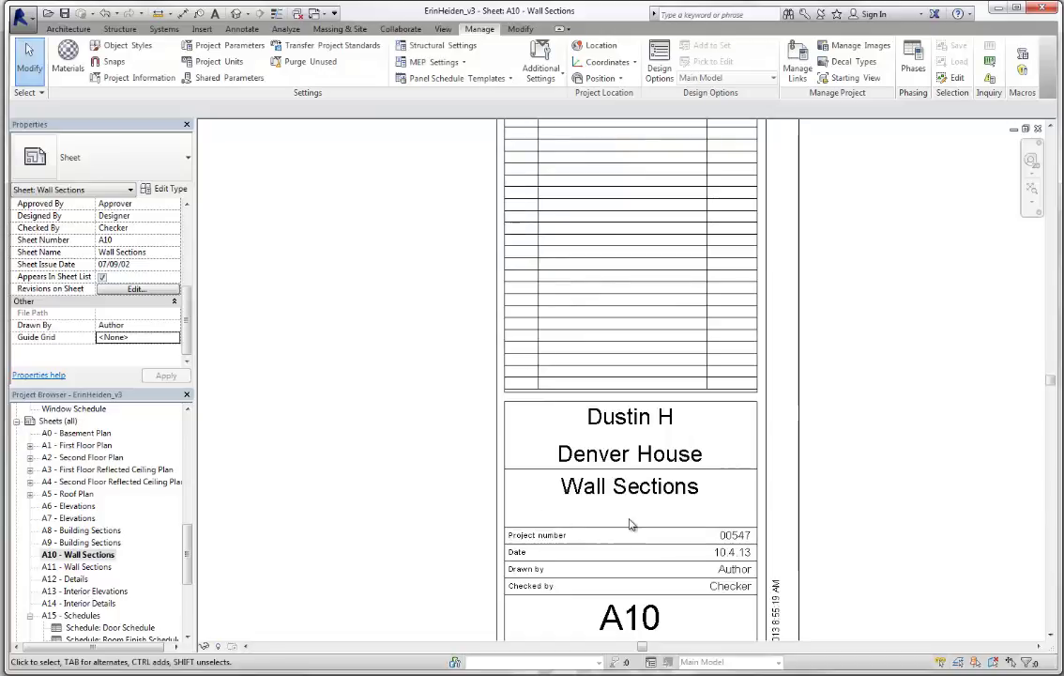
scroll(898, 444, "down", 3)
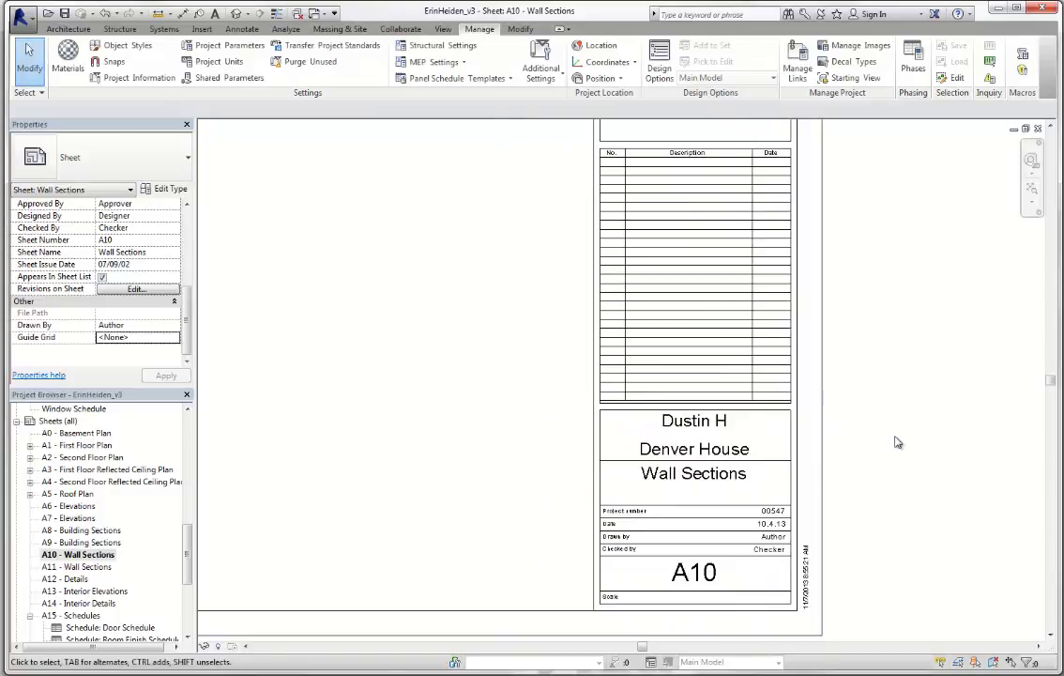
scroll(882, 465, "down", 4)
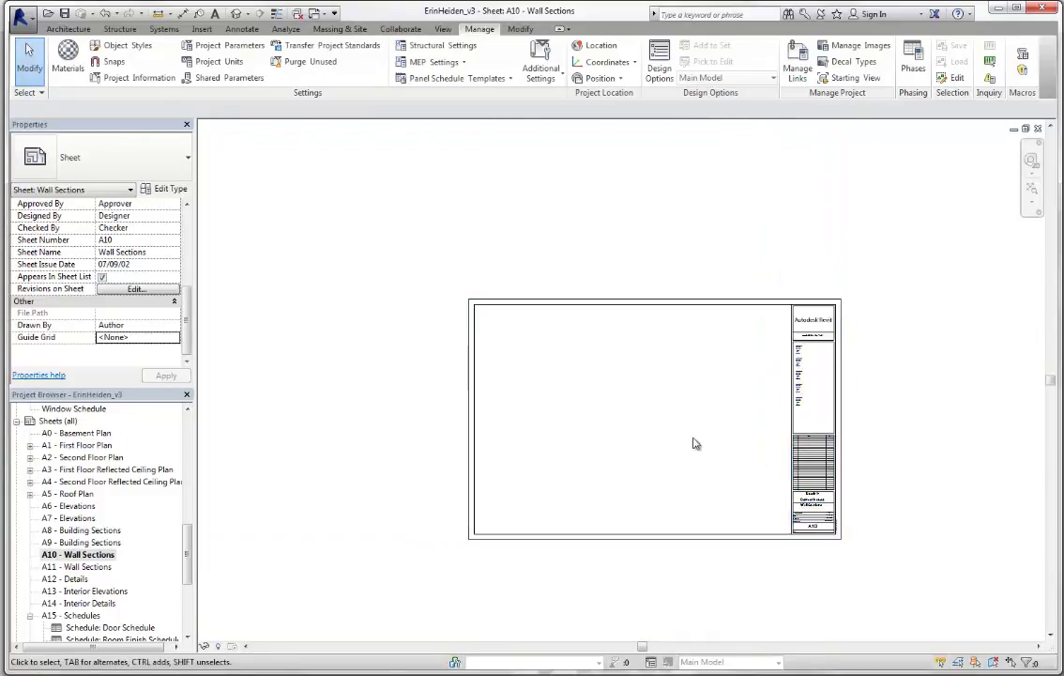
scroll(895, 565, "up", 1)
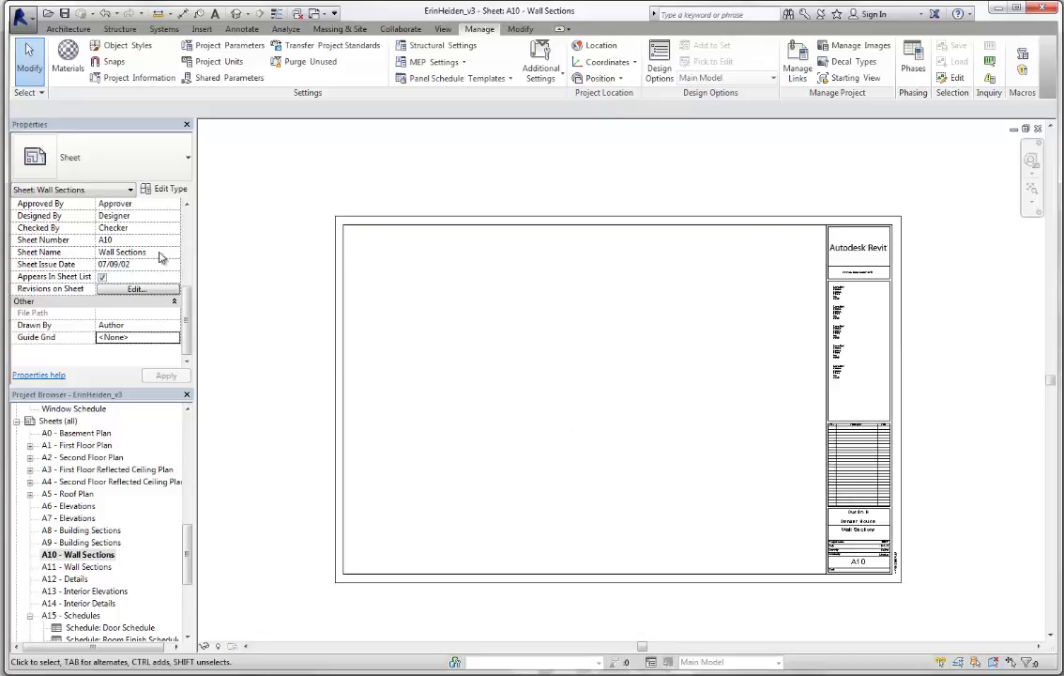
- Preview the Section 1 wall section view, then return to sheet A10 - Wall Sections
left_click(192, 554)
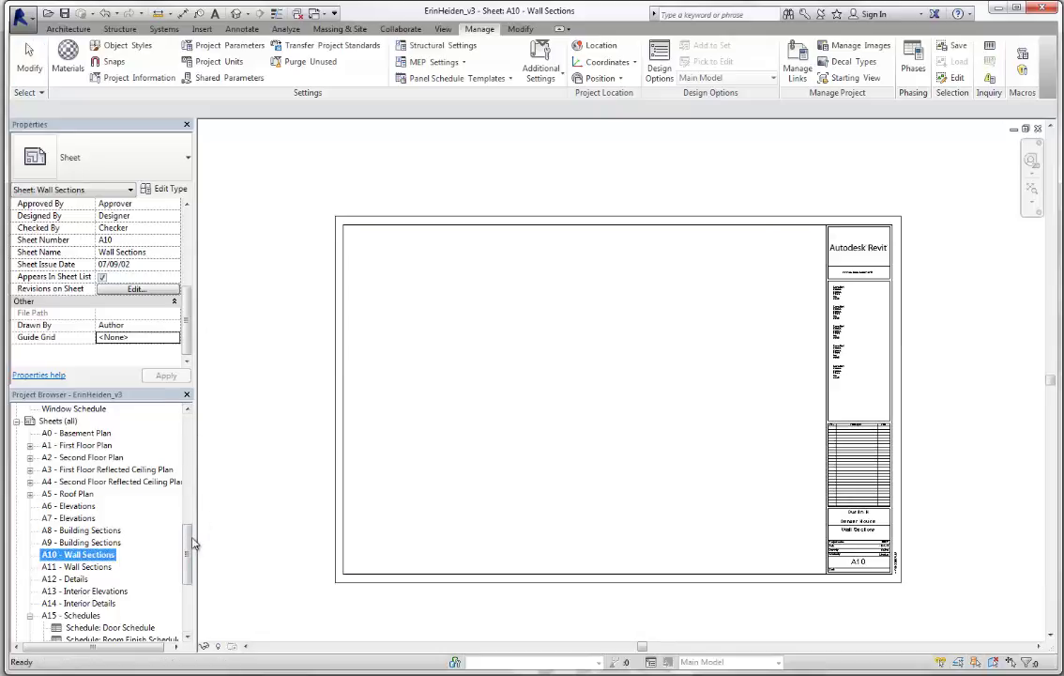
left_click_drag(189, 545, 189, 470)
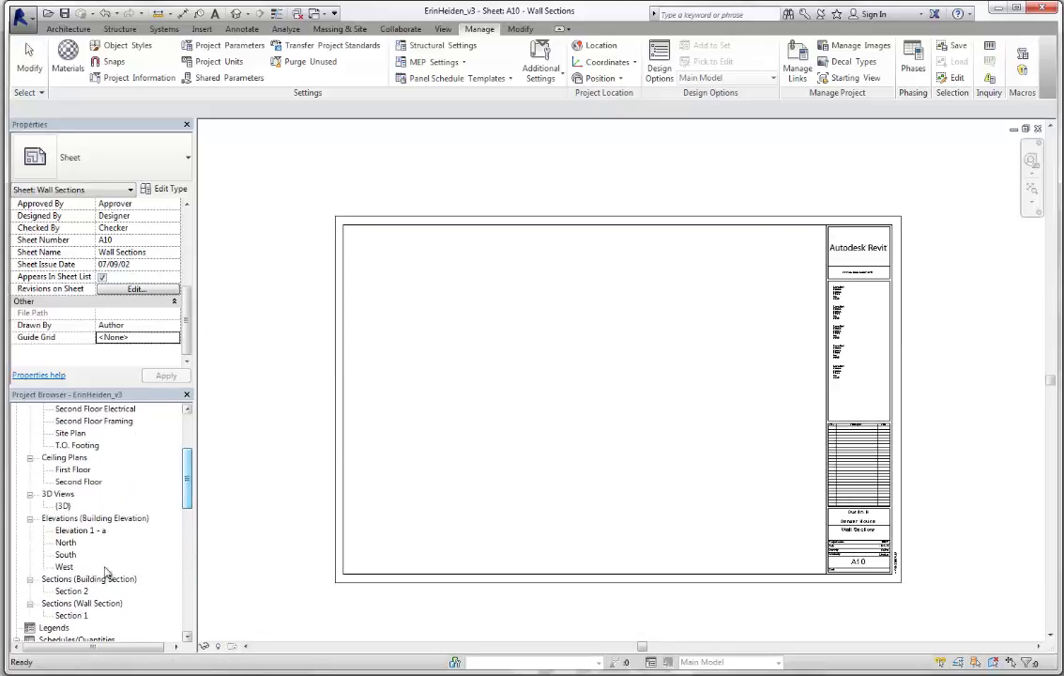
double_click(79, 614)
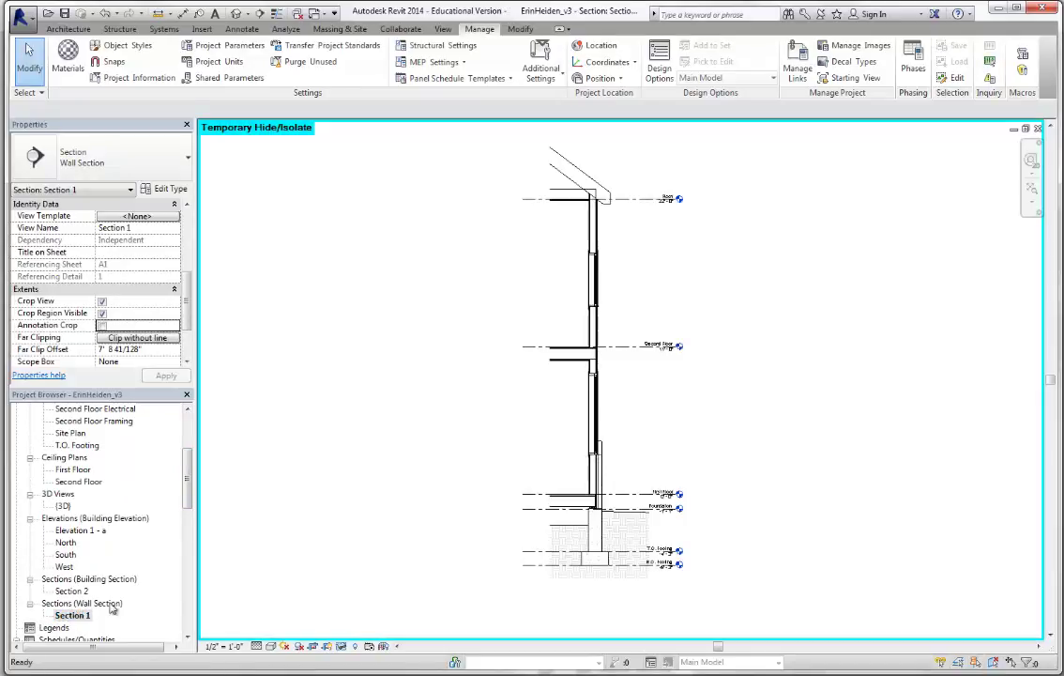
left_click_drag(191, 479, 190, 552)
double_click(79, 591)
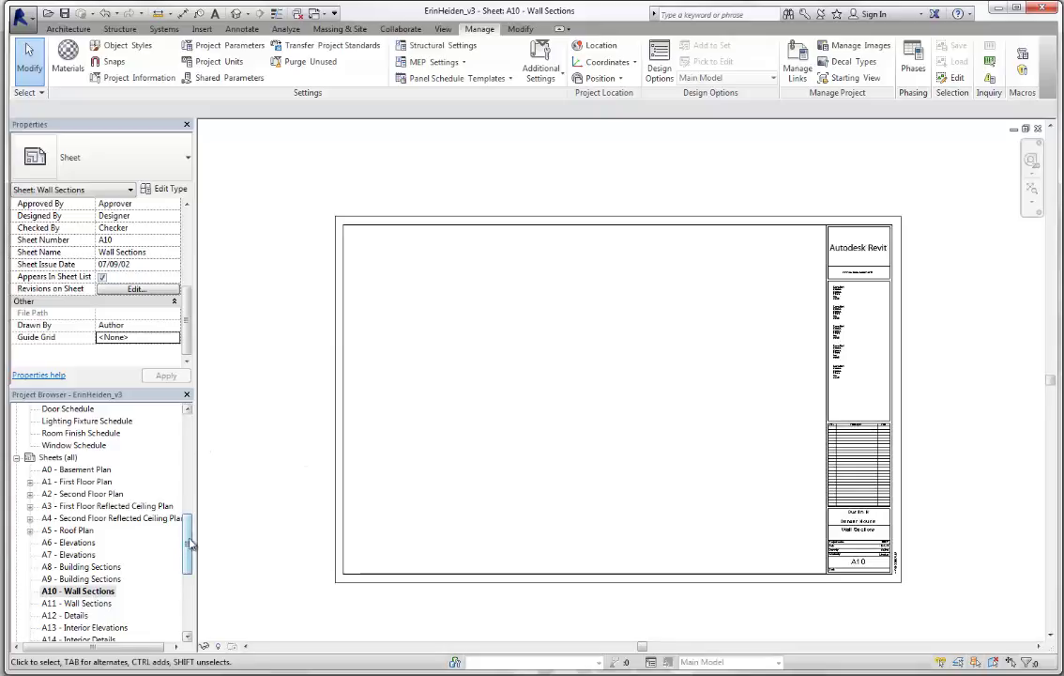
- Place the Section 1 viewport on the left side of sheet A10
left_click_drag(189, 545, 191, 507)
left_click(73, 506)
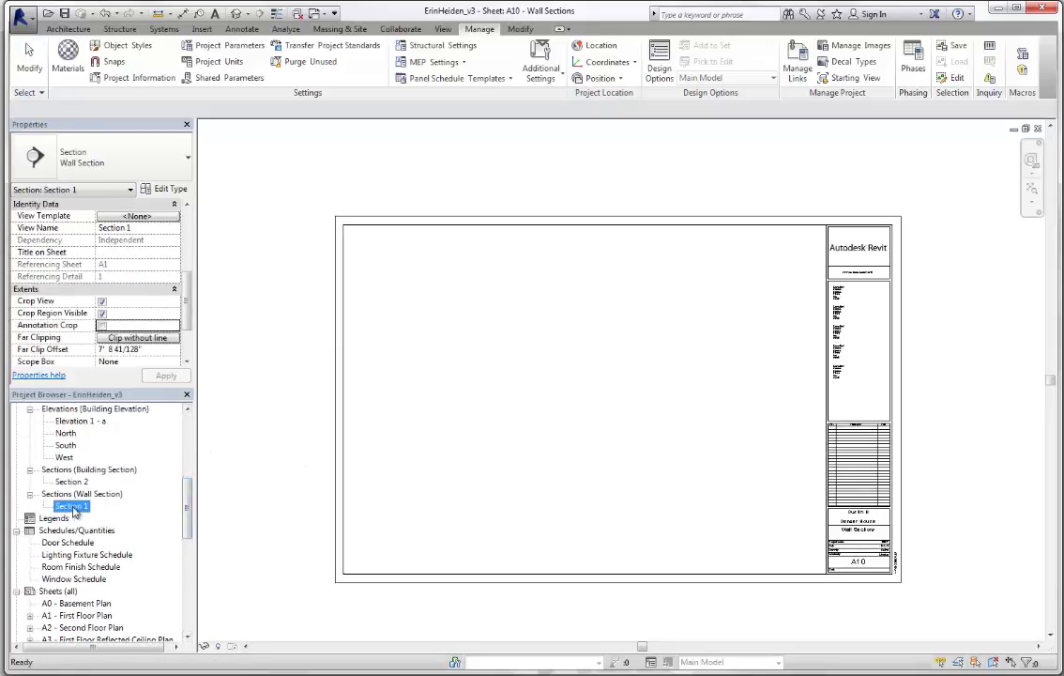
left_click_drag(490, 431, 485, 427)
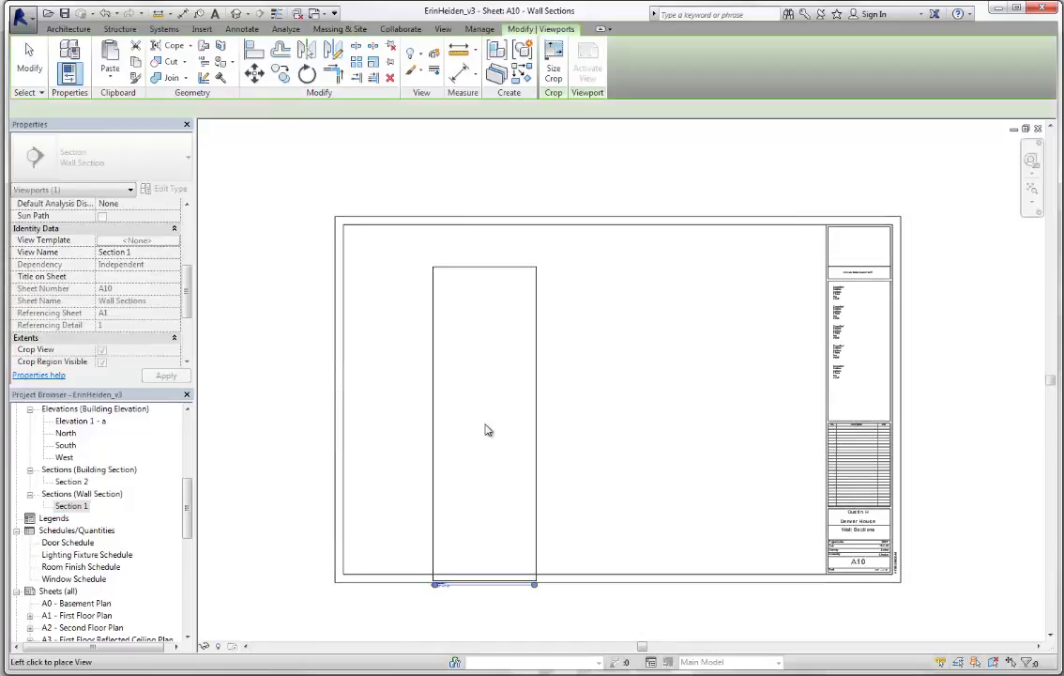
left_click(430, 404)
left_click(261, 506)
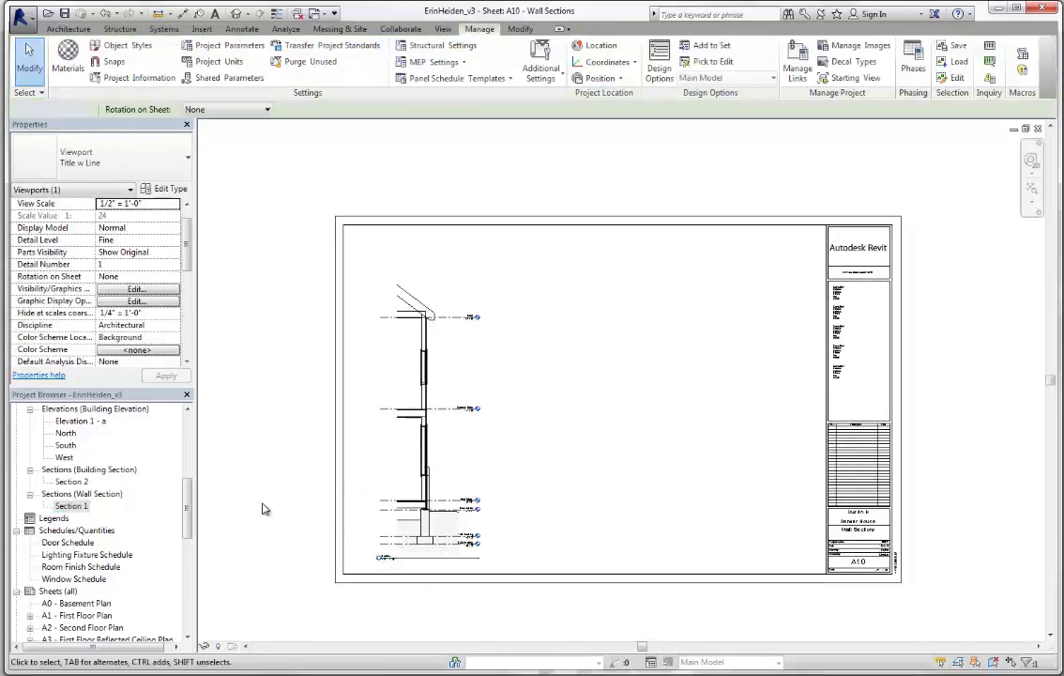
- Shift the Section 1 viewport slightly left on the sheet
scroll(426, 556, "up", 3)
scroll(426, 557, "up", 2)
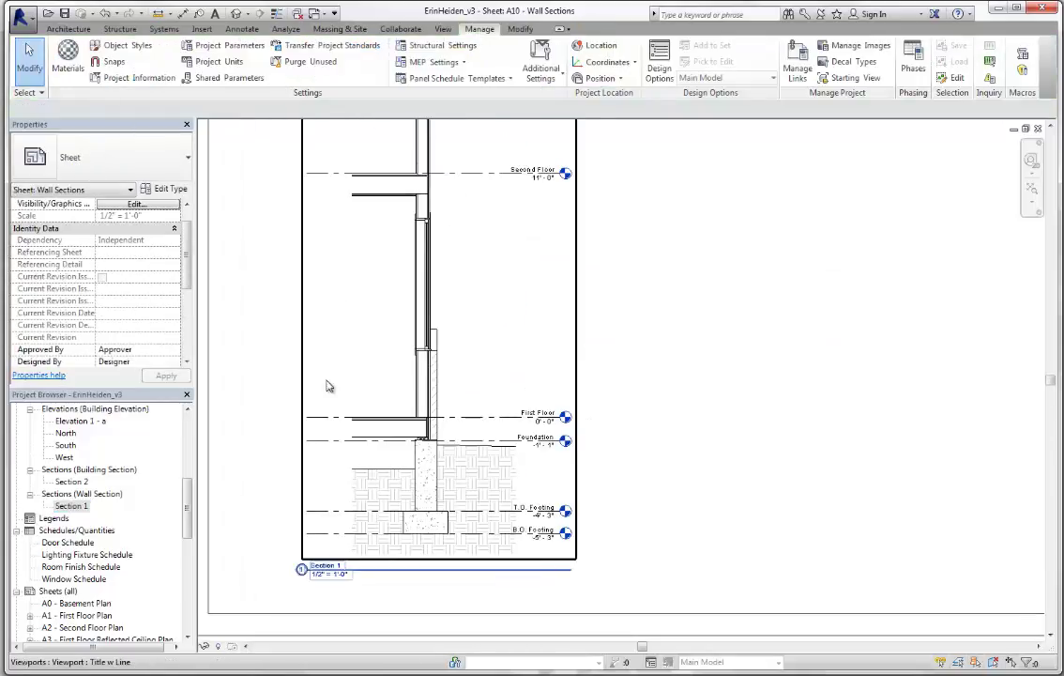
scroll(456, 300, "up", 5)
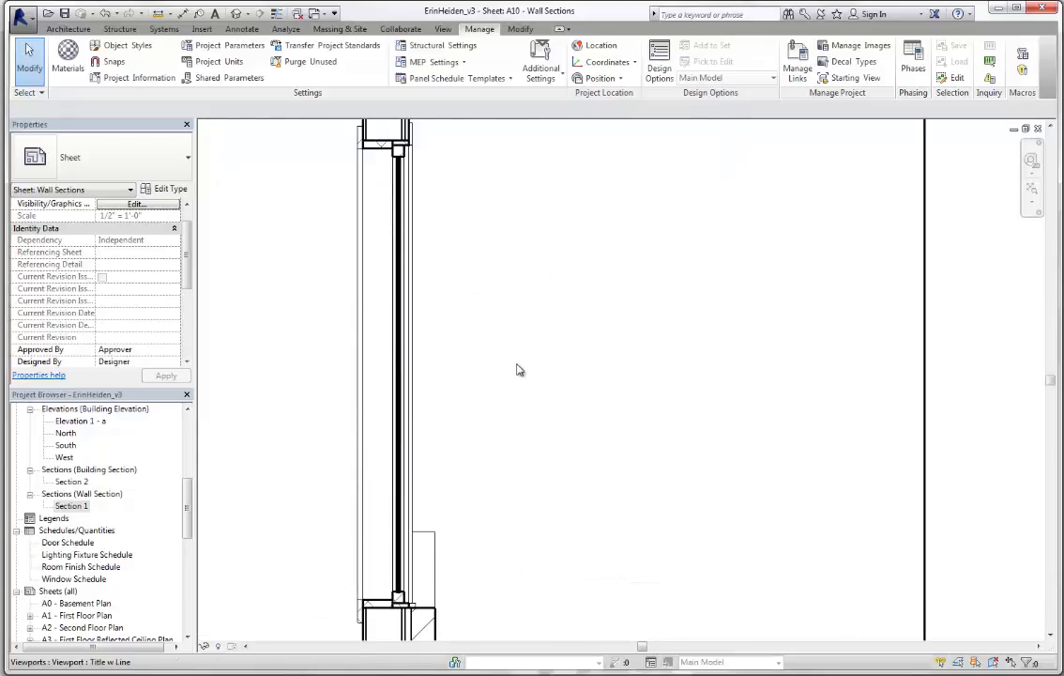
scroll(417, 469, "up", 2)
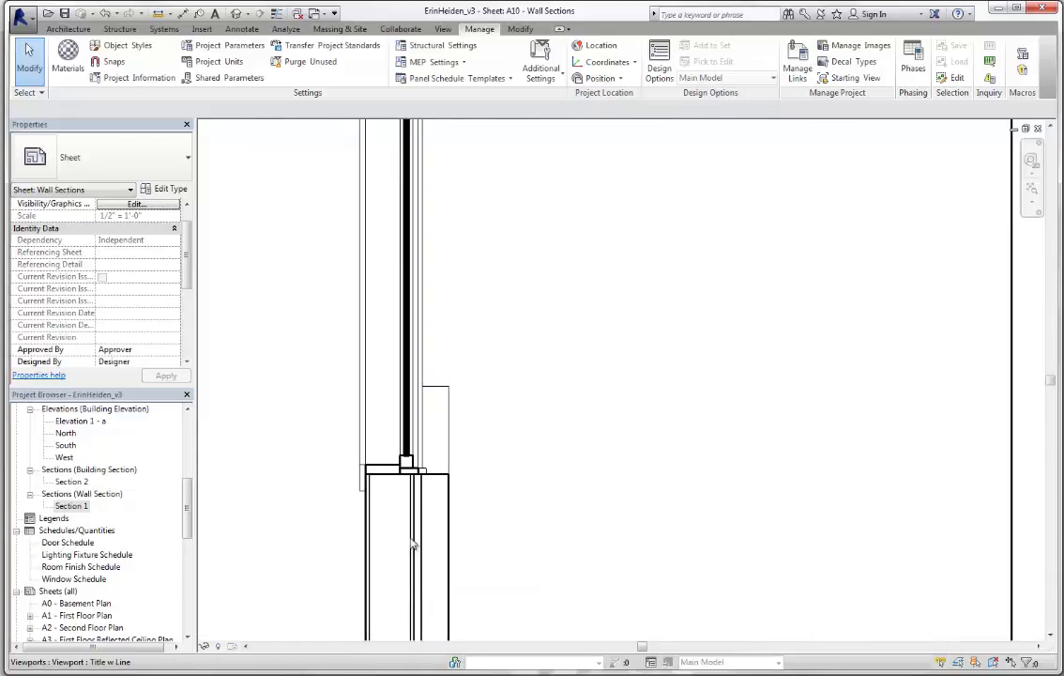
scroll(523, 533, "down", 5)
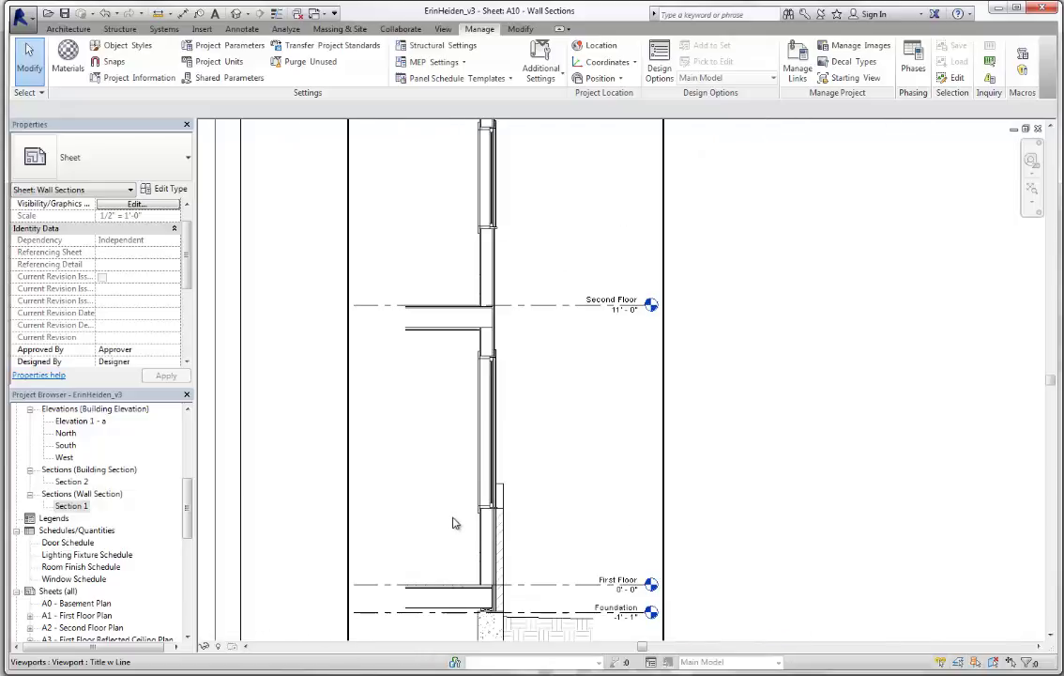
scroll(589, 481, "down", 2)
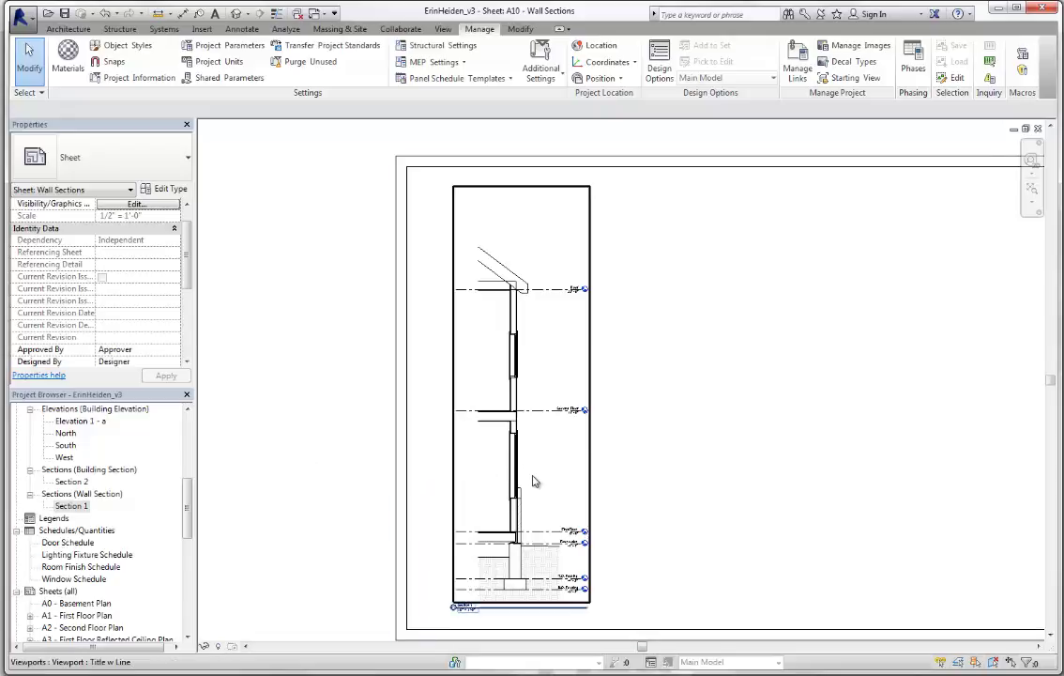
left_click_drag(504, 479, 480, 484)
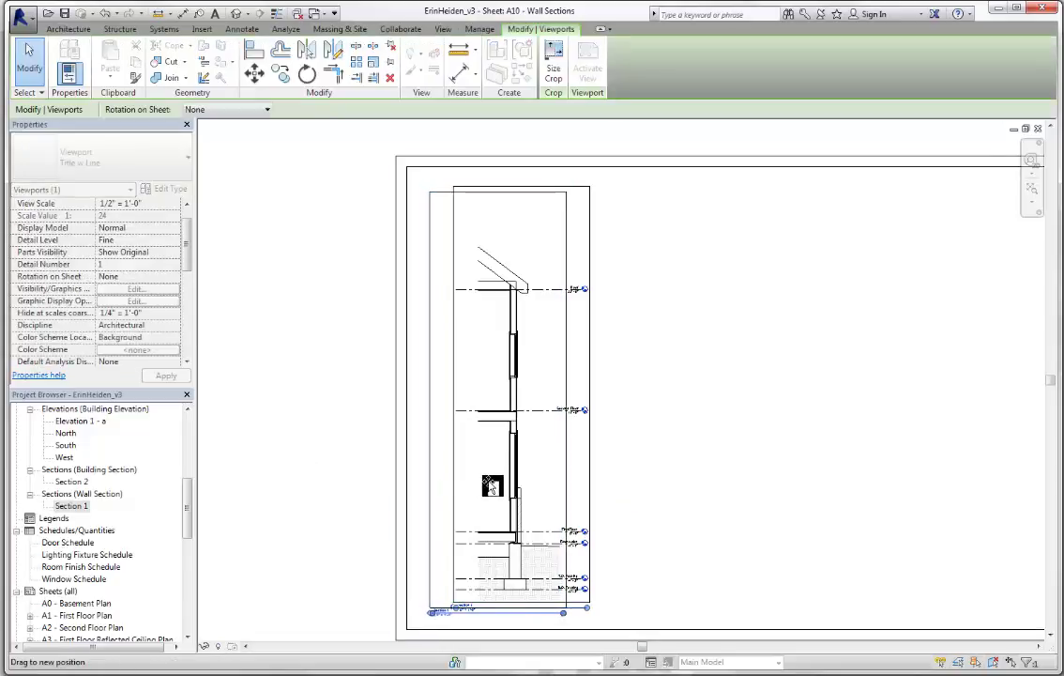
left_click(357, 496)
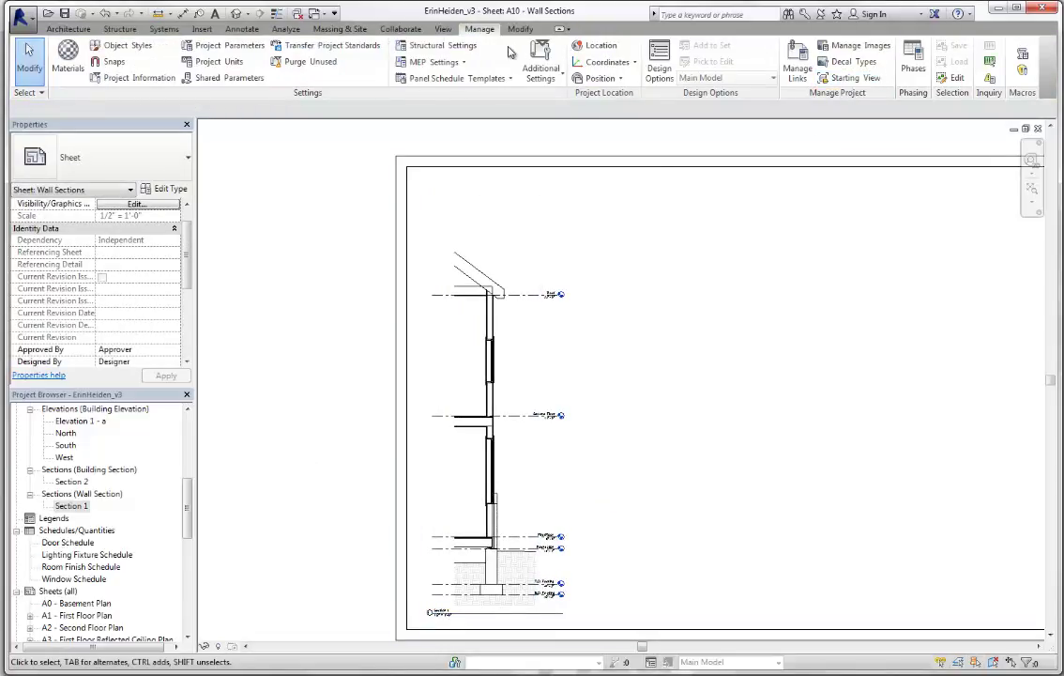
- Assign Guide Grid 1 to sheet A10
left_click(445, 29)
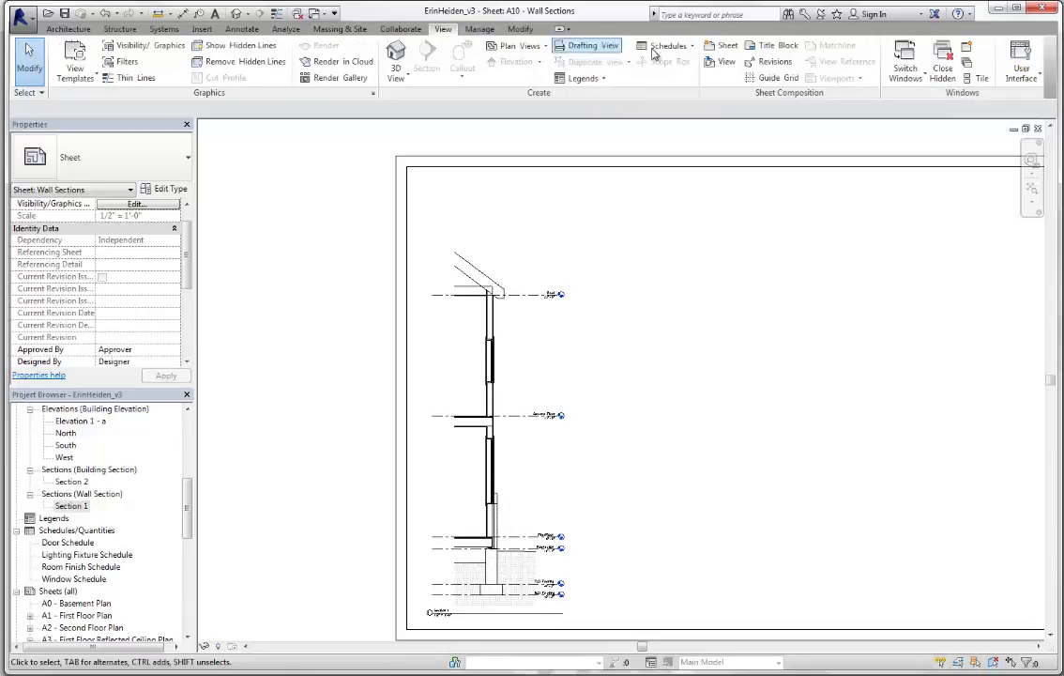
left_click(778, 77)
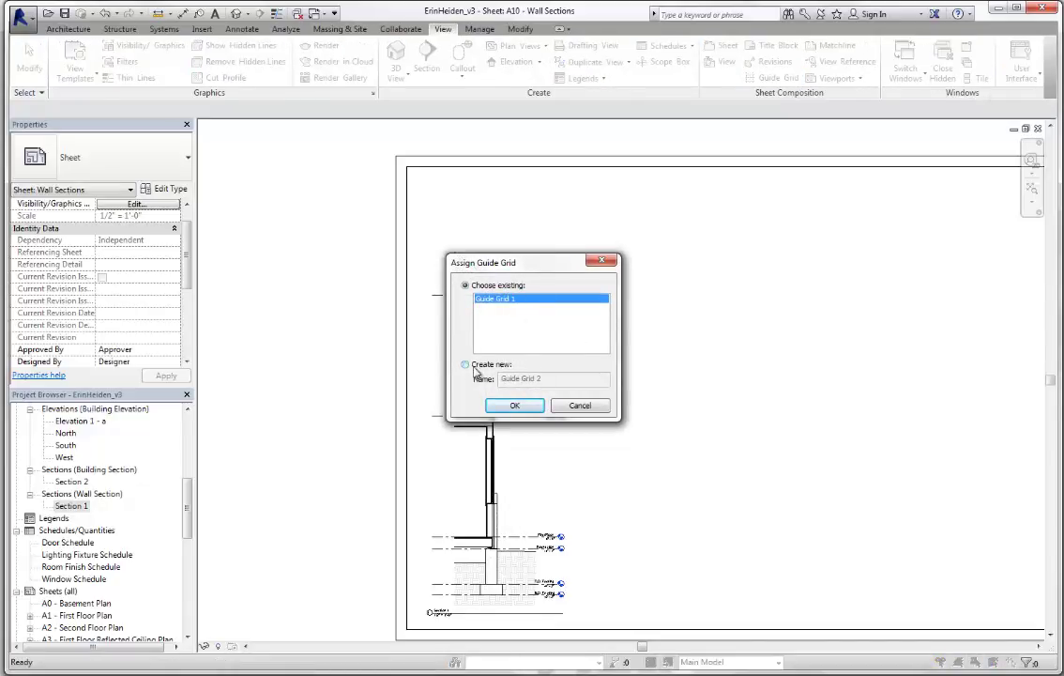
left_click(515, 405)
- Reposition the Section 1 viewport against Guide Grid 1 on the sheet's left side
scroll(413, 451, "up", 3)
scroll(430, 517, "up", 2)
left_click_drag(476, 511, 505, 483)
left_click(278, 504)
scroll(285, 505, "down", 2)
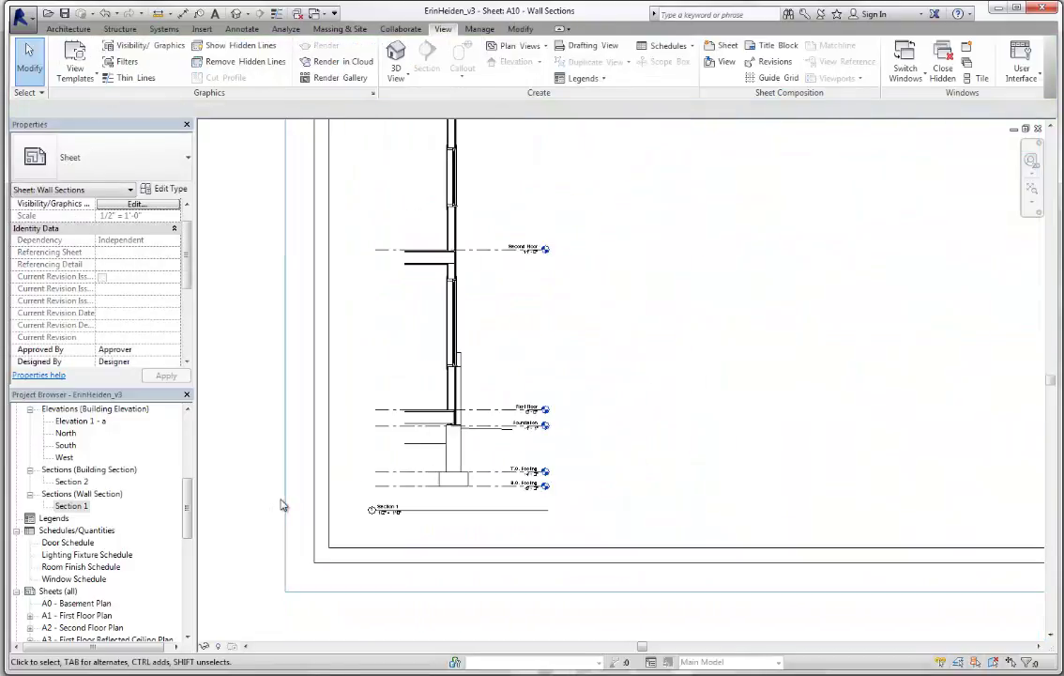
scroll(284, 505, "down", 2)
scroll(392, 543, "down", 2)
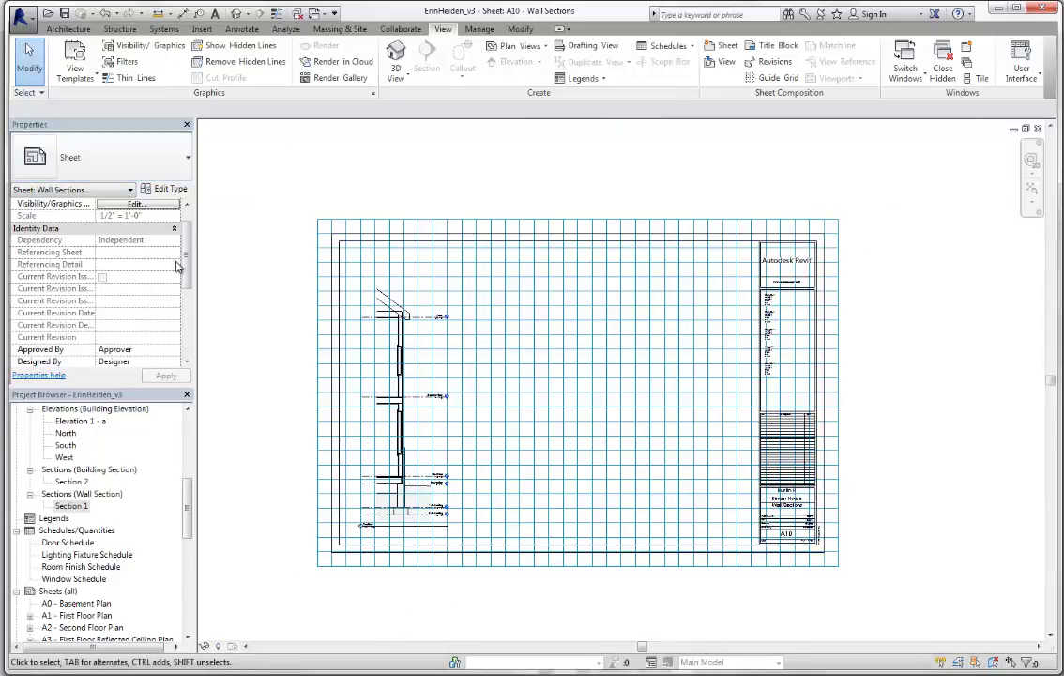
- Set sheet A10's Guide Grid property to <None> in Properties and apply it
left_click_drag(187, 251, 190, 330)
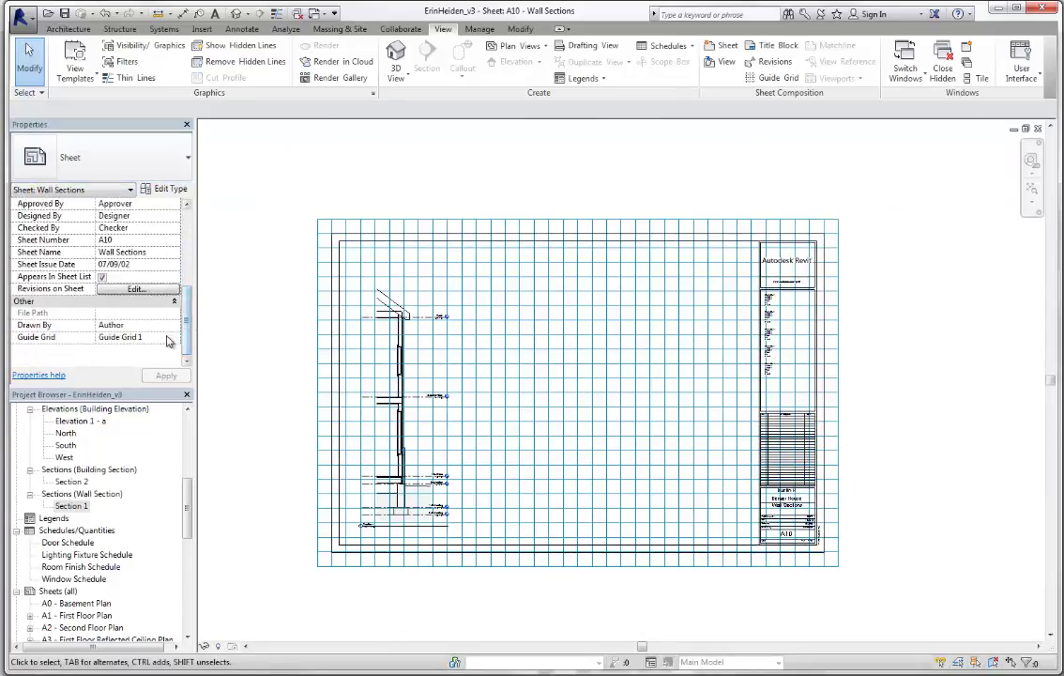
left_click(175, 340)
left_click(174, 340)
left_click(141, 349)
left_click(169, 376)
scroll(373, 482, "up", 5)
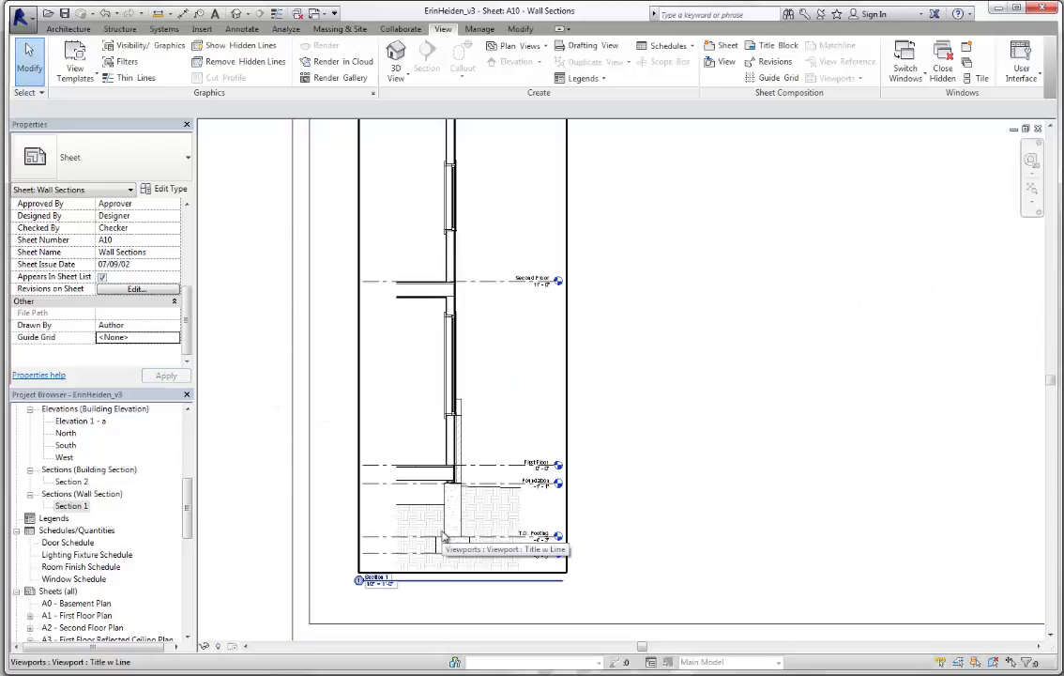
scroll(435, 344, "up", 3)
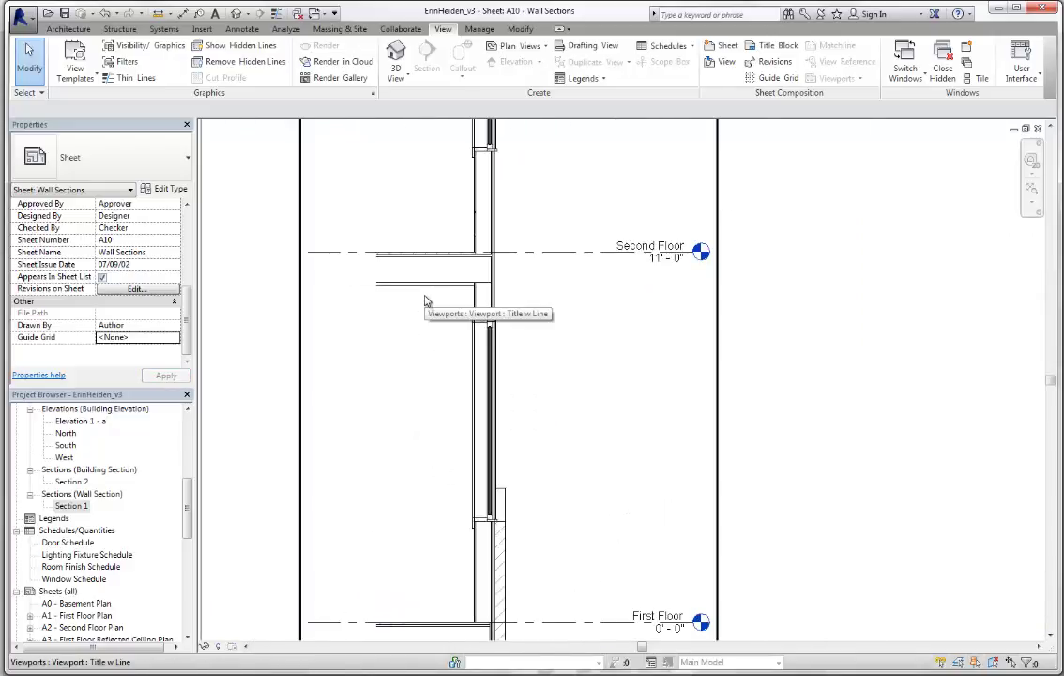
scroll(428, 297, "down", 2)
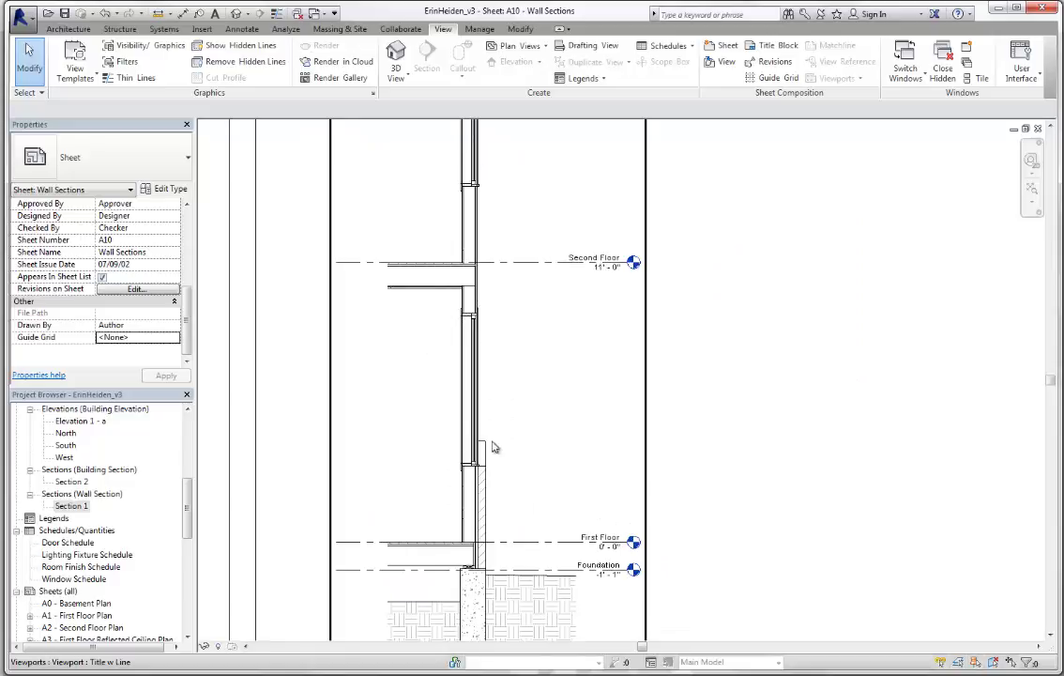
scroll(554, 301, "down", 1)
scroll(552, 231, "down", 1)
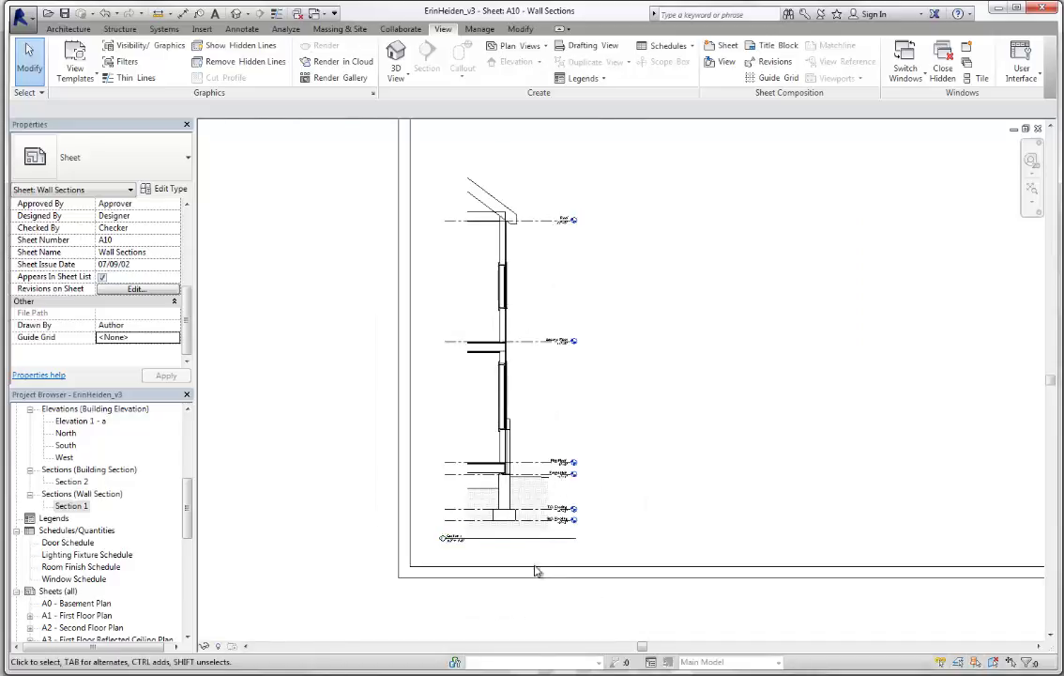
- Open the Section 1 wall section view and temporarily hide the footing and levels around the foundation
double_click(75, 507)
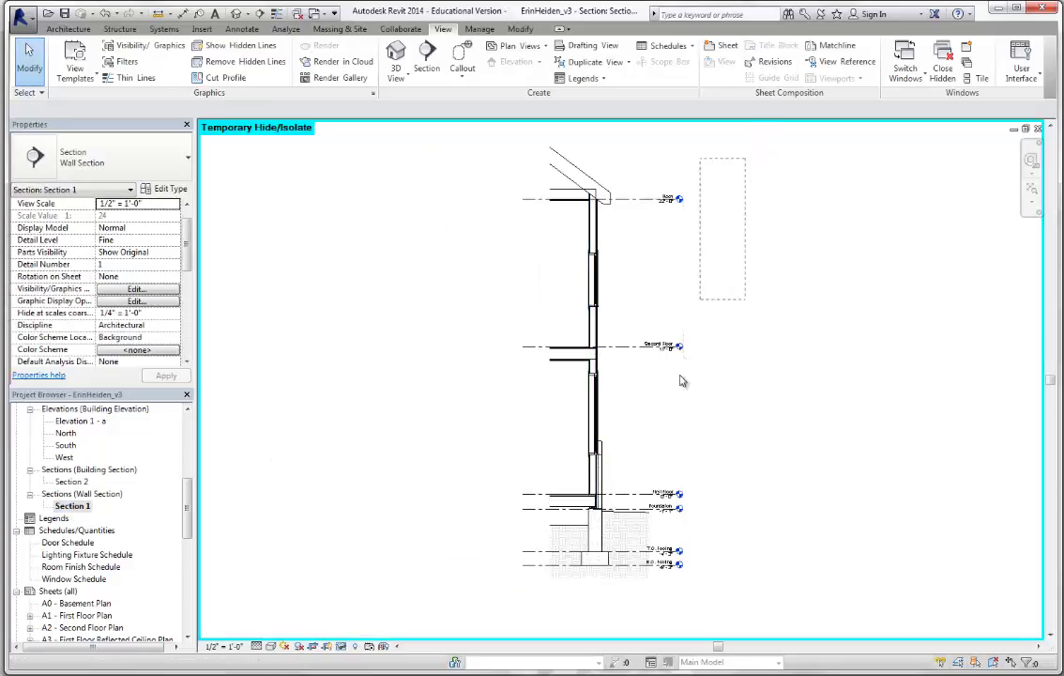
left_click_drag(660, 526, 655, 604)
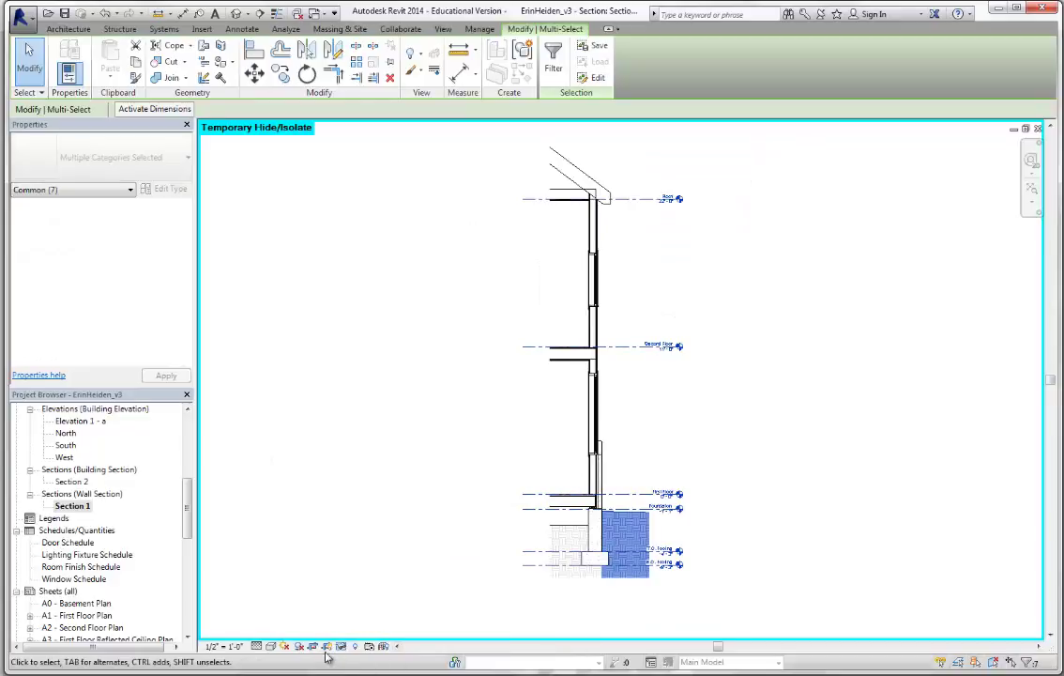
left_click(328, 647)
left_click(324, 549)
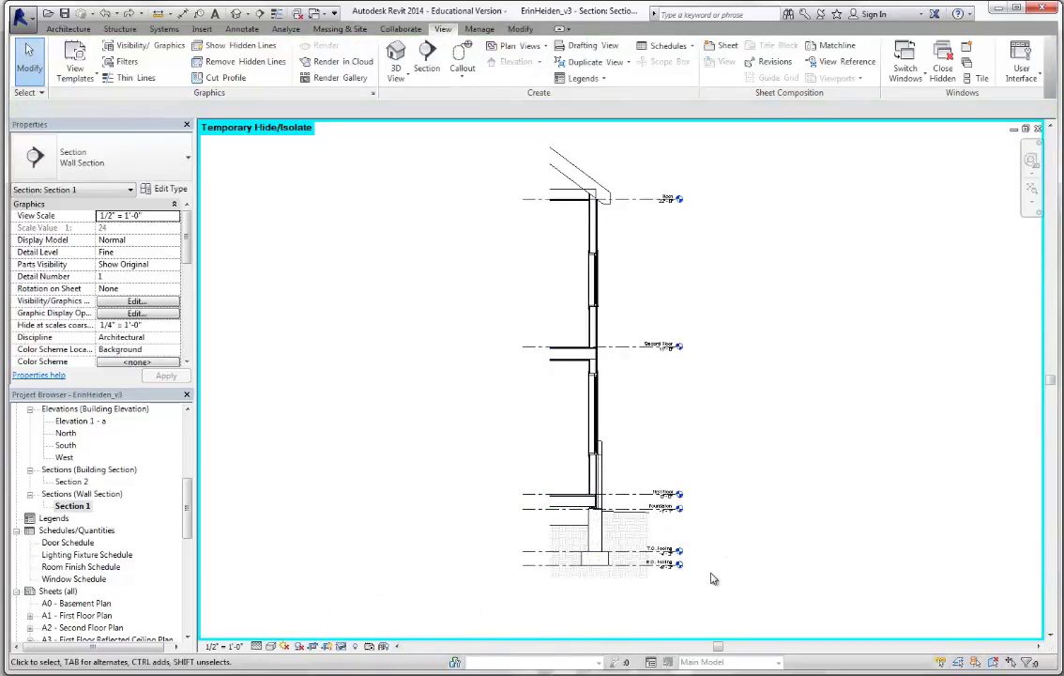
- Temporarily hide the six level lines running from footing to roof
left_click_drag(709, 575, 675, 176)
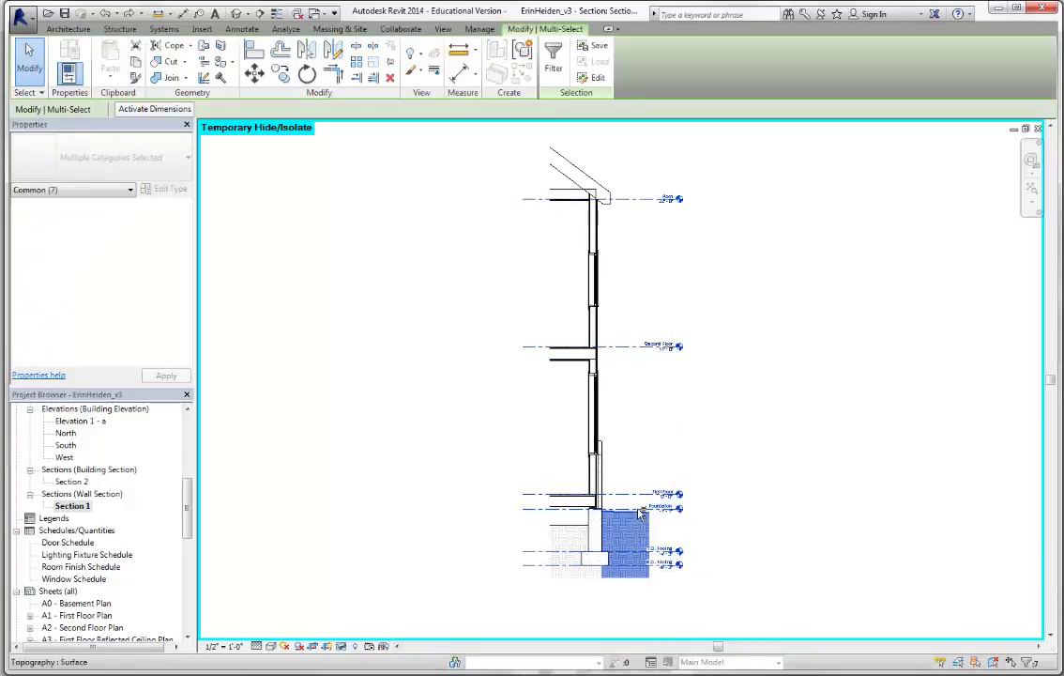
left_click(632, 537, "shift")
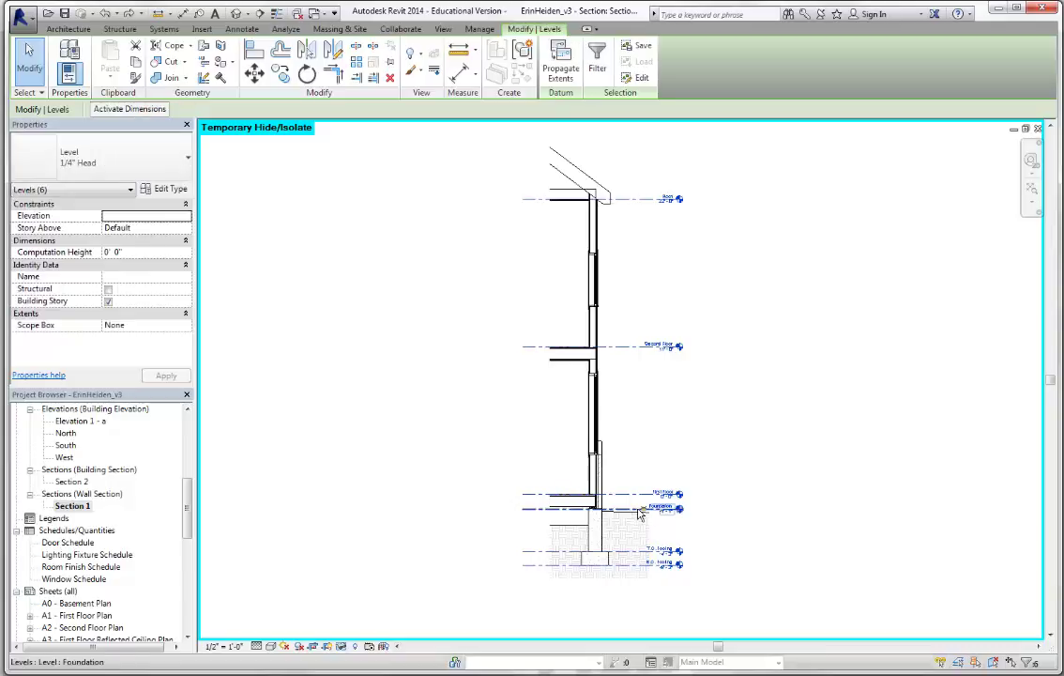
left_click(328, 646)
left_click(349, 612)
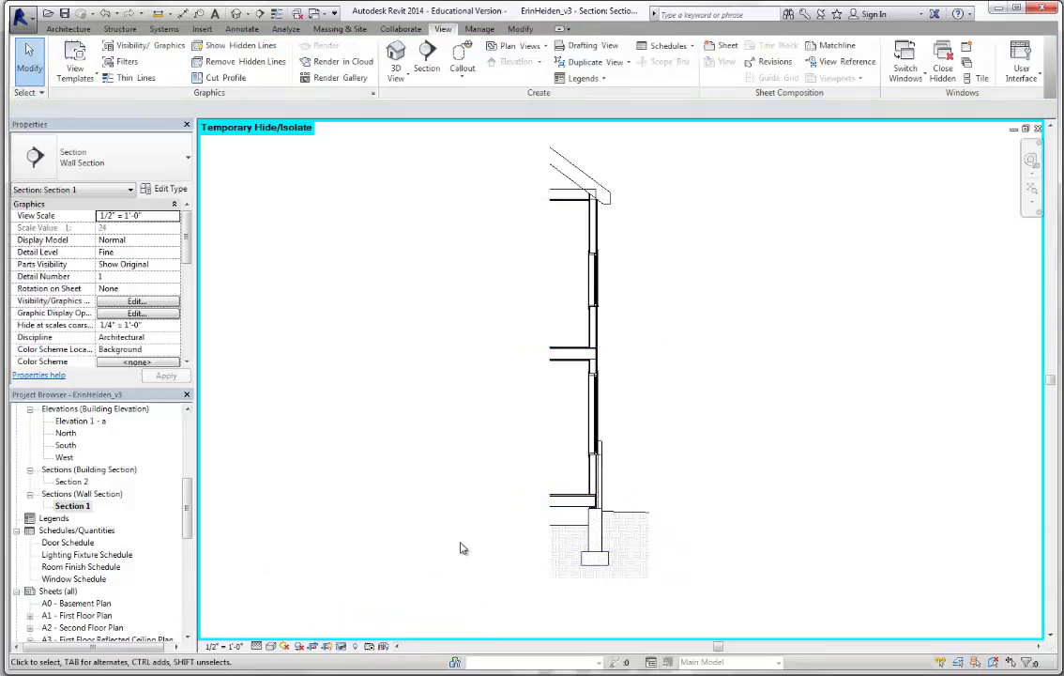
scroll(141, 554, "down", 3)
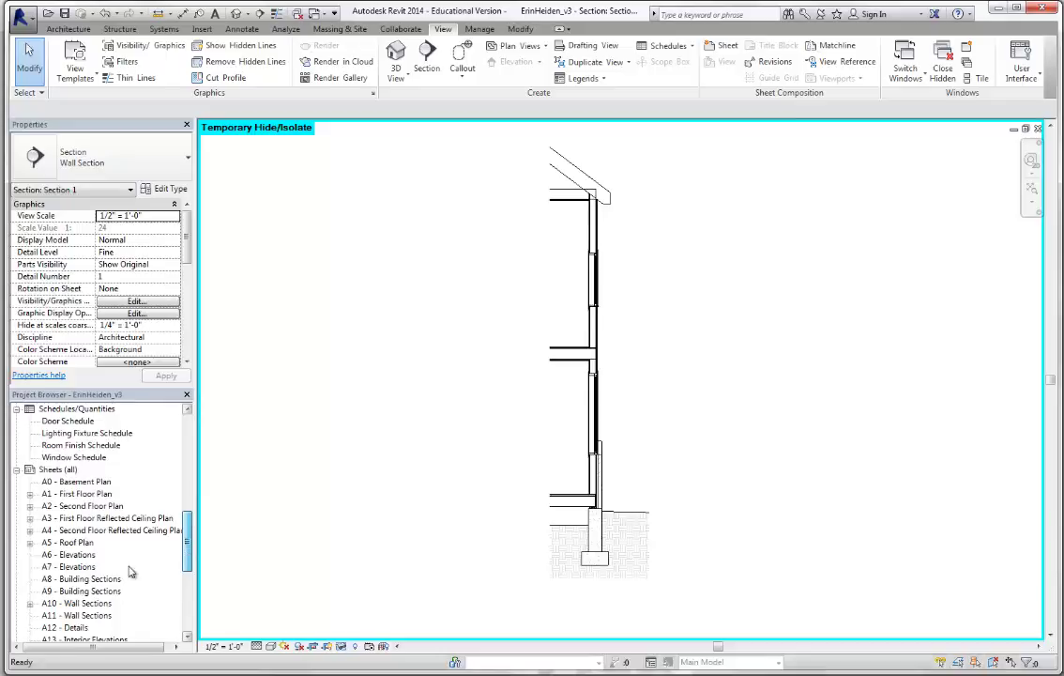
double_click(94, 603)
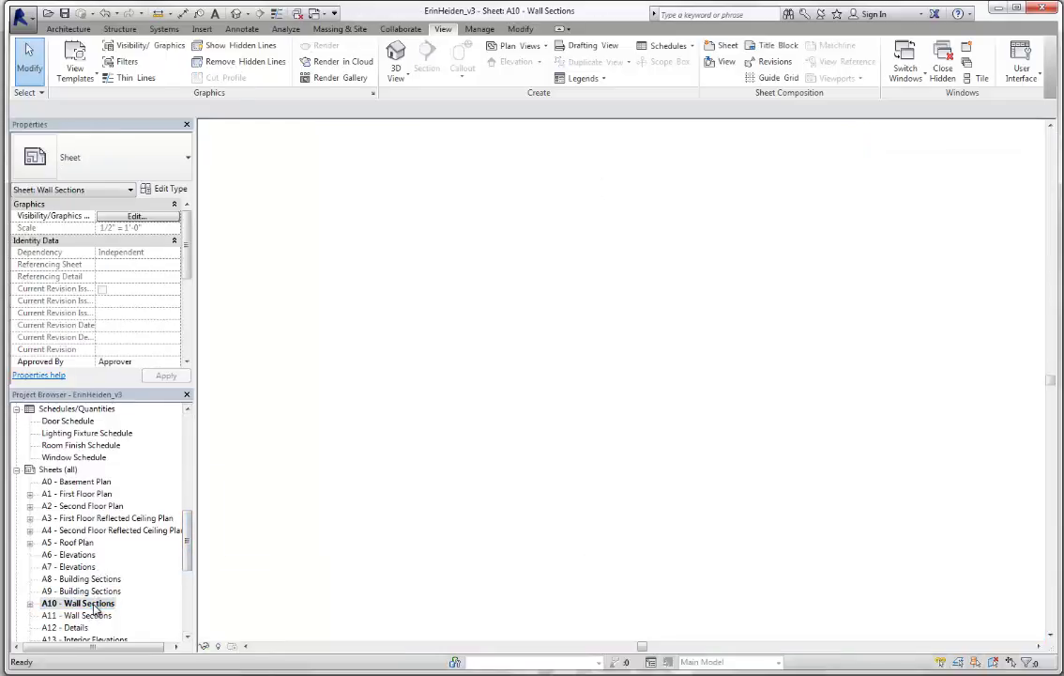
scroll(535, 326, "up", 2)
scroll(446, 210, "up", 2)
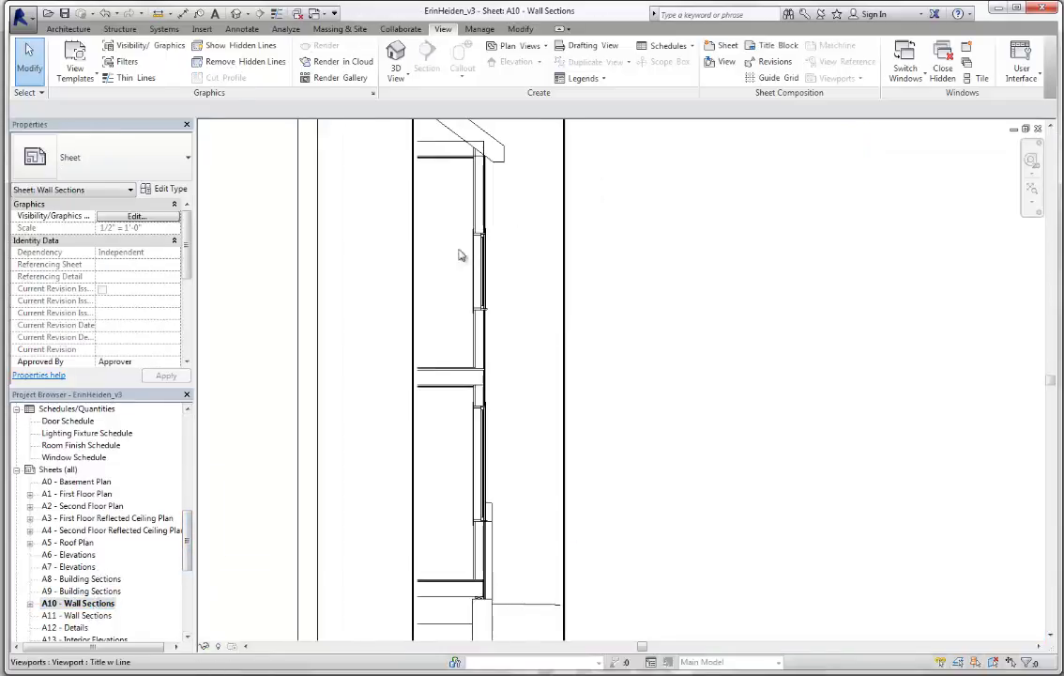
scroll(460, 480, "down", 2)
scroll(354, 606, "down", 4)
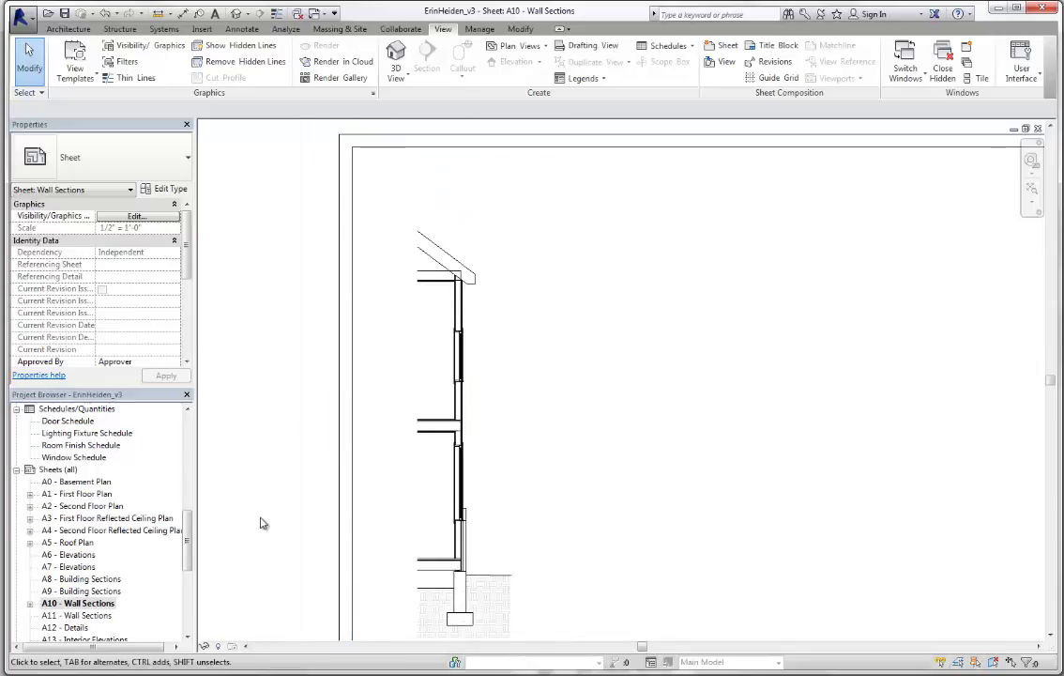
scroll(261, 596, "up", 3)
scroll(304, 464, "down", 3)
scroll(287, 559, "up", 2)
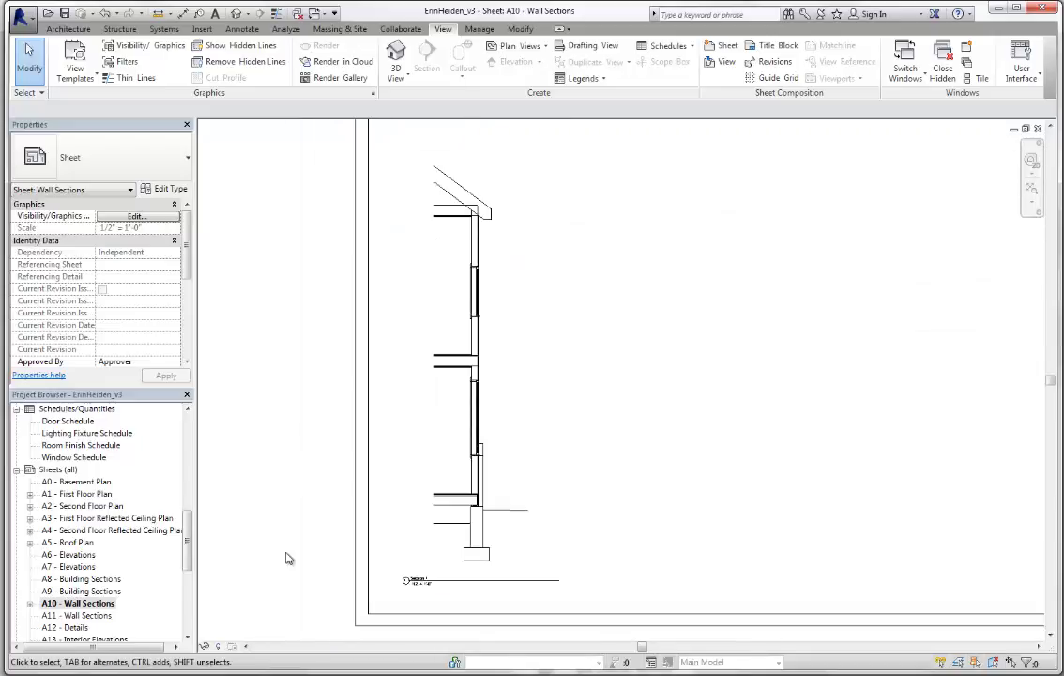
left_click_drag(188, 535, 198, 438)
left_click_drag(84, 497, 132, 481)
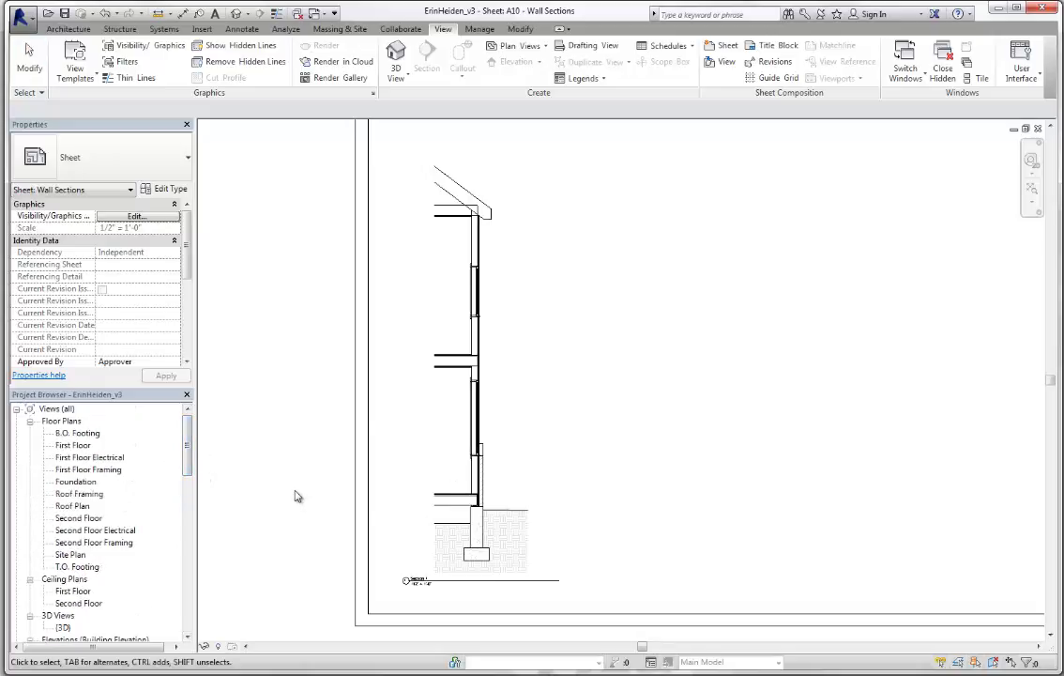
scroll(295, 494, "down", 3)
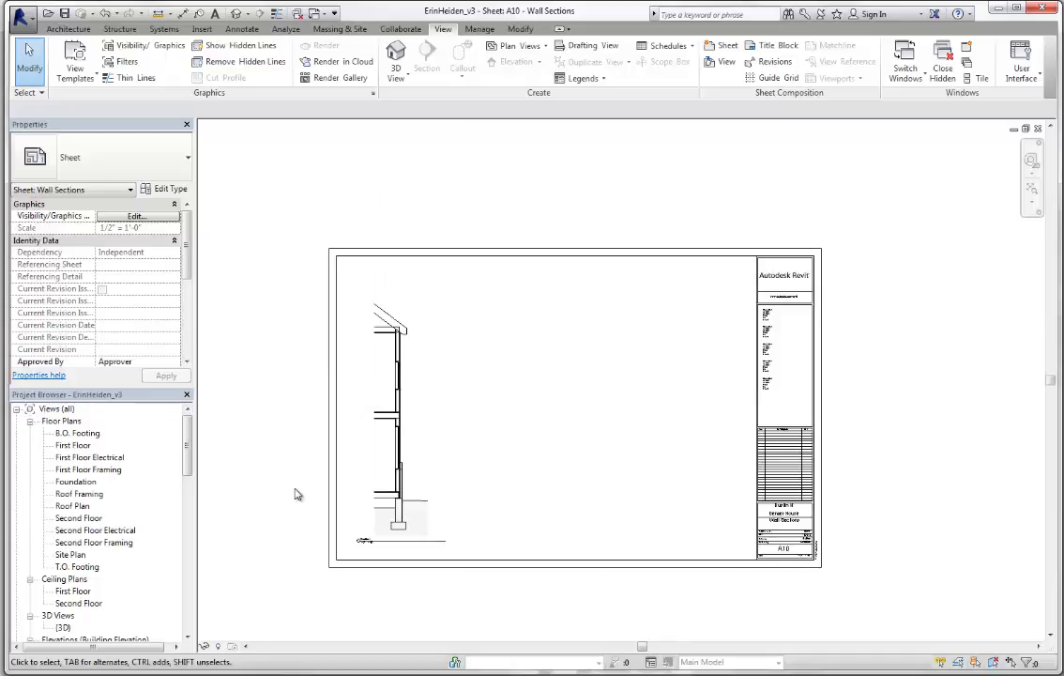
left_click_drag(183, 460, 185, 535)
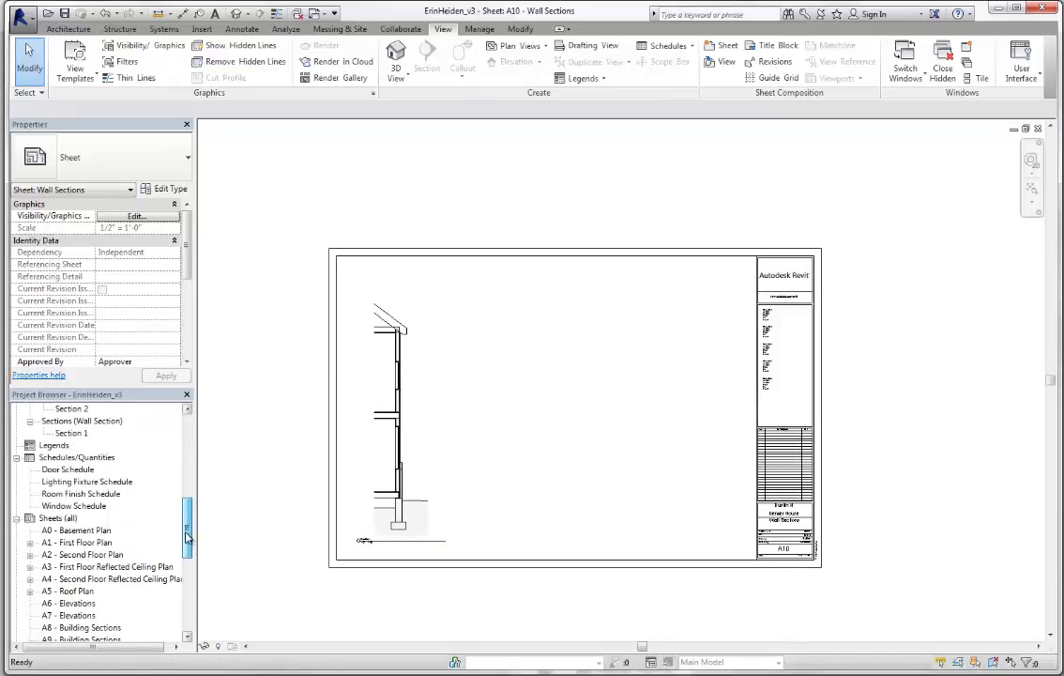
- Open sheet A1 - First Floor Plan and shift its floor plan viewport into place on the sheet
double_click(77, 542)
left_click(560, 451)
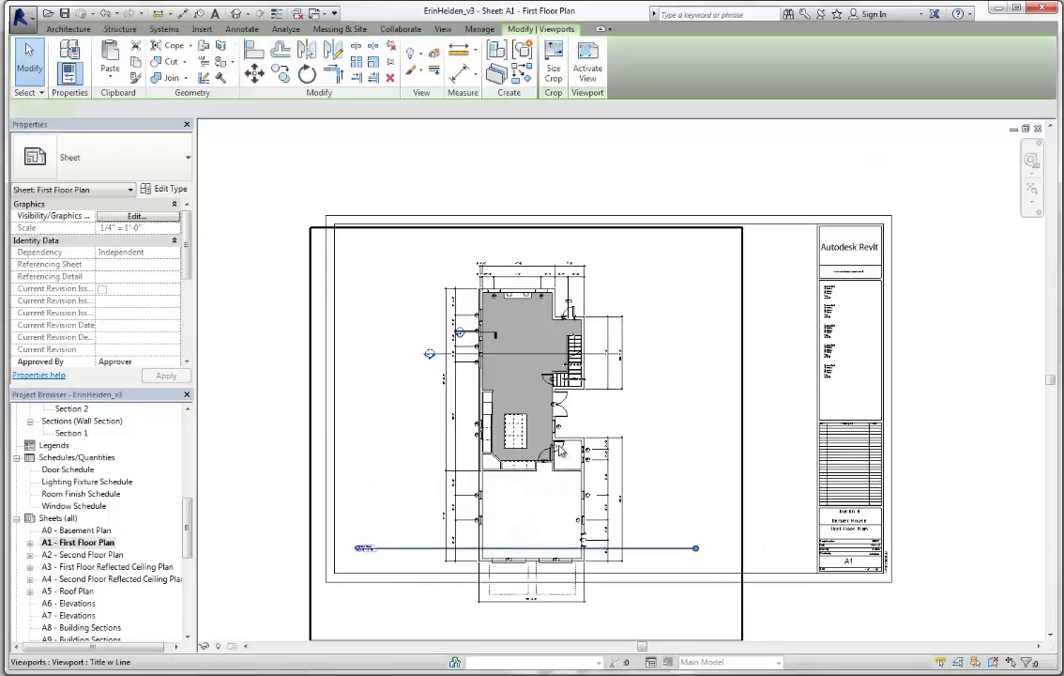
scroll(560, 432, "down", 3)
left_click_drag(504, 397, 446, 373)
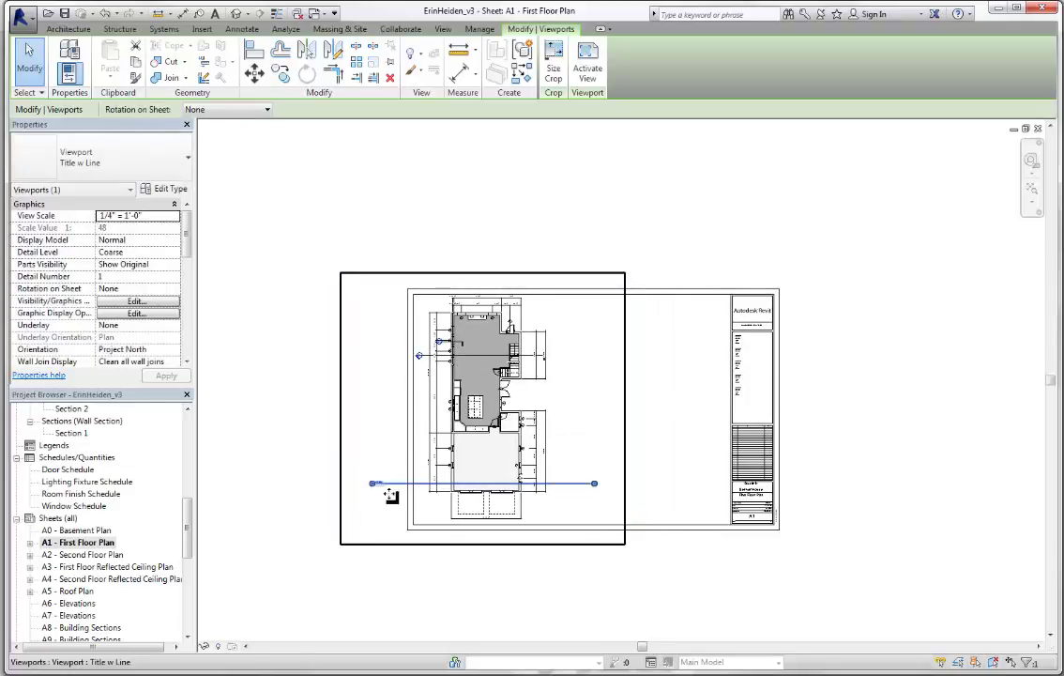
left_click(301, 470)
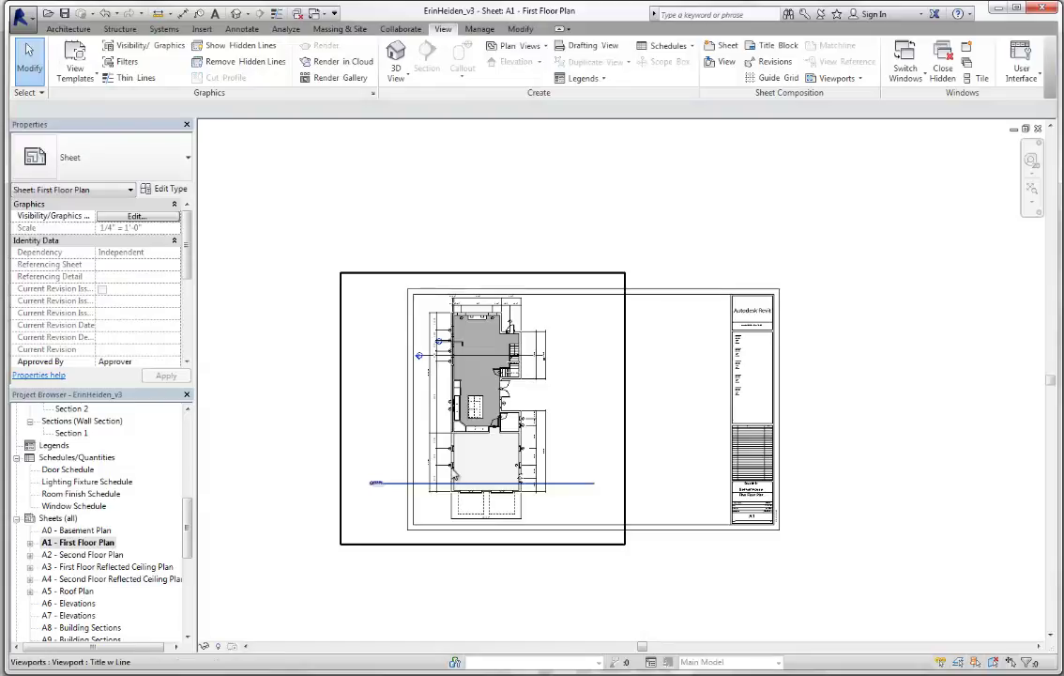
left_click_drag(189, 541, 198, 439)
left_click(76, 457)
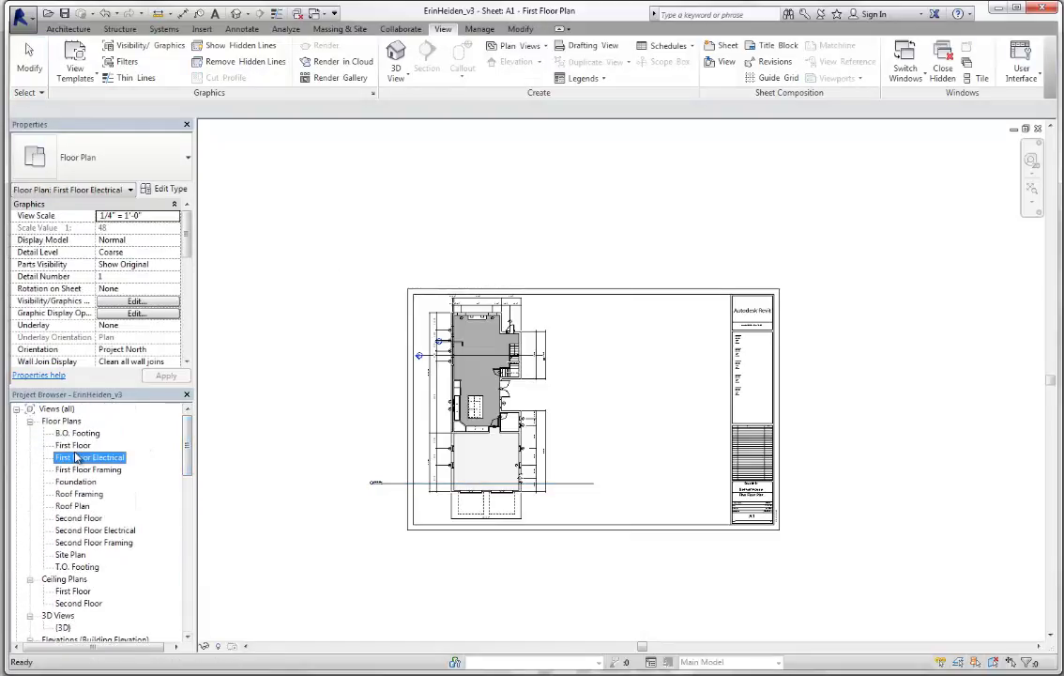
- In the First Floor plan, show the crop region and rotate it with the plan 90°
double_click(73, 445)
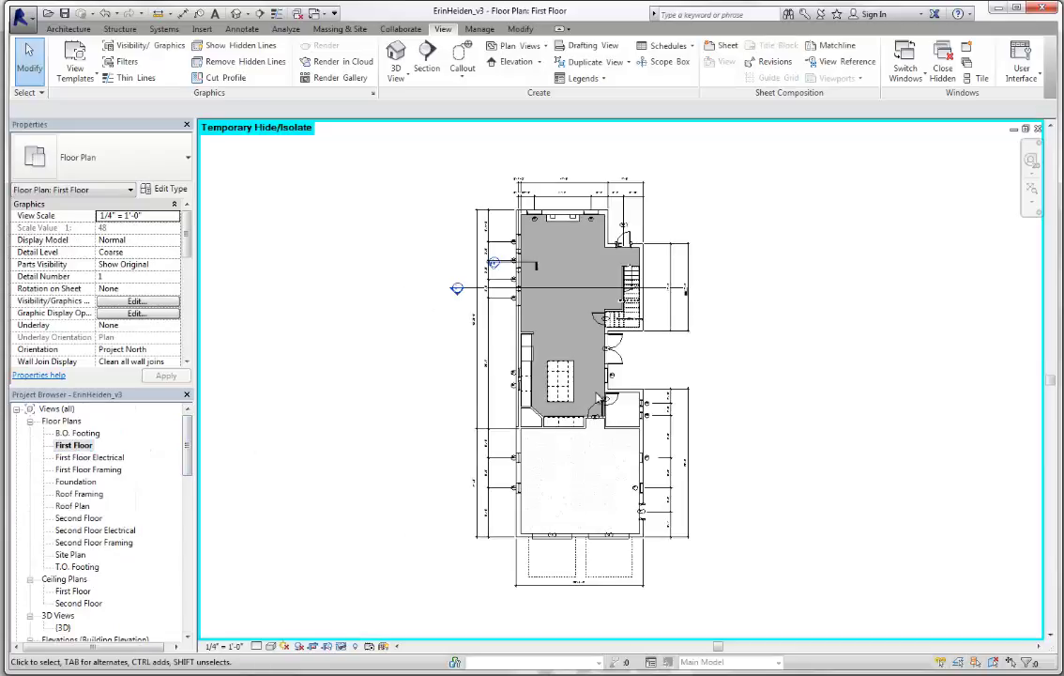
left_click(327, 648)
scroll(380, 282, "down", 1)
left_click(332, 266)
left_click(307, 76)
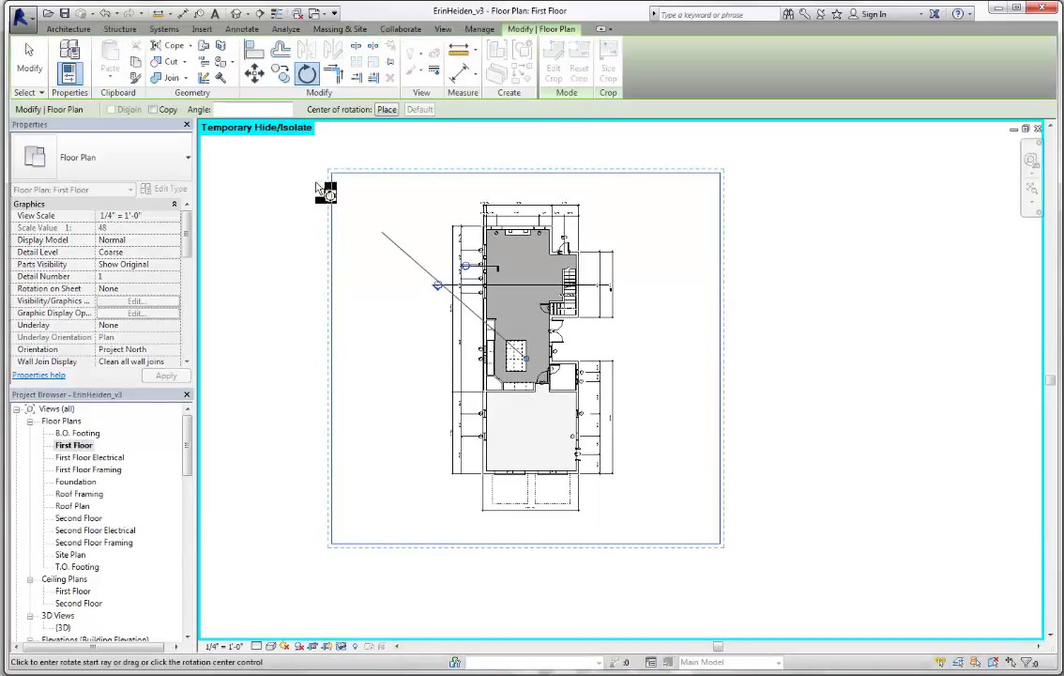
left_click(281, 359)
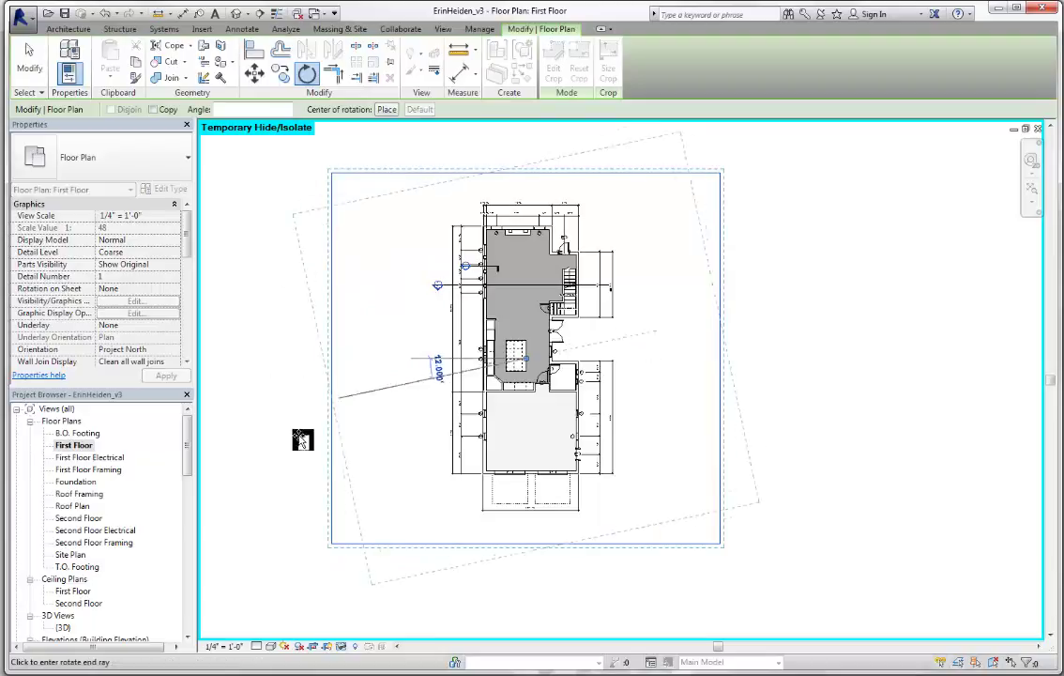
left_click(521, 593)
left_click(357, 588)
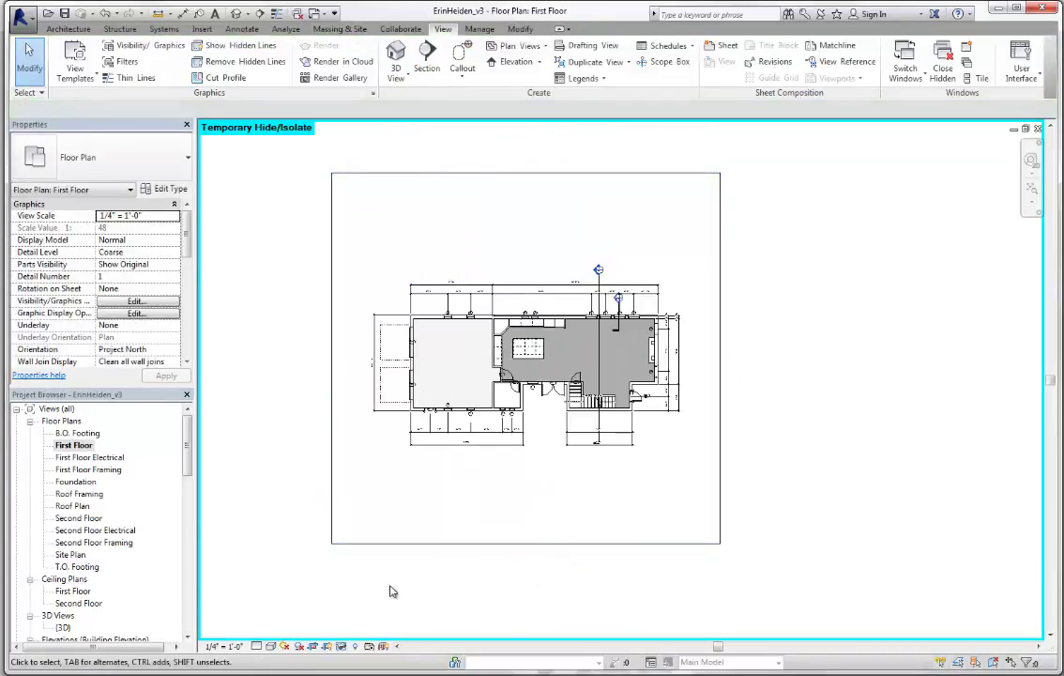
- Reposition the rotated plan viewport within the title block on sheet A1
left_click_drag(187, 463, 189, 555)
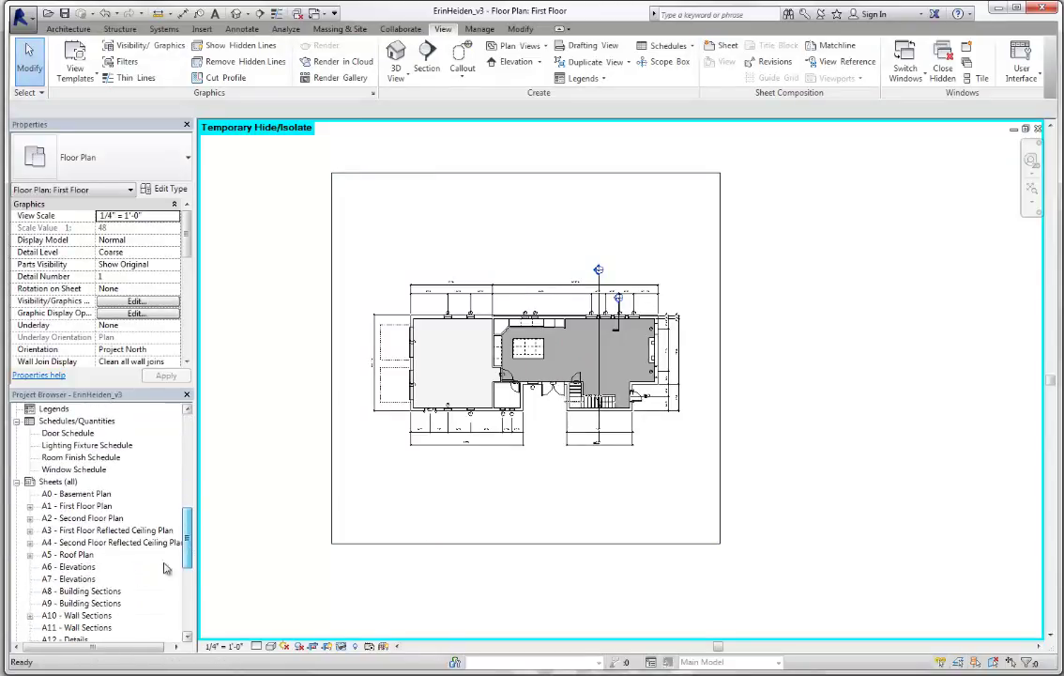
double_click(94, 508)
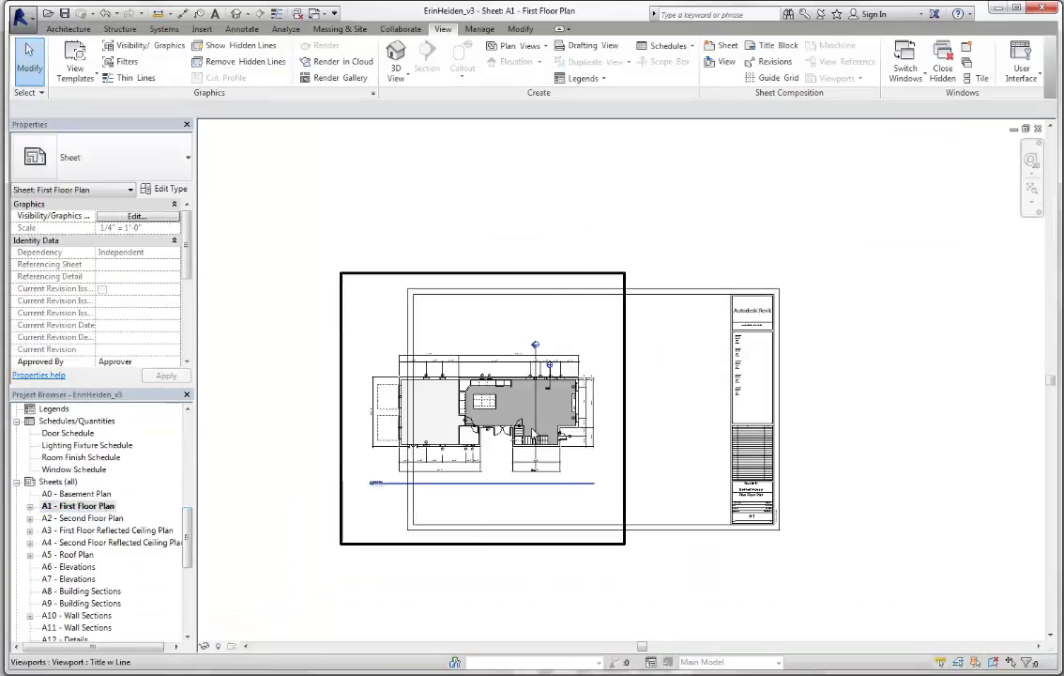
left_click_drag(633, 410, 463, 487)
left_click(520, 594)
left_click(519, 575)
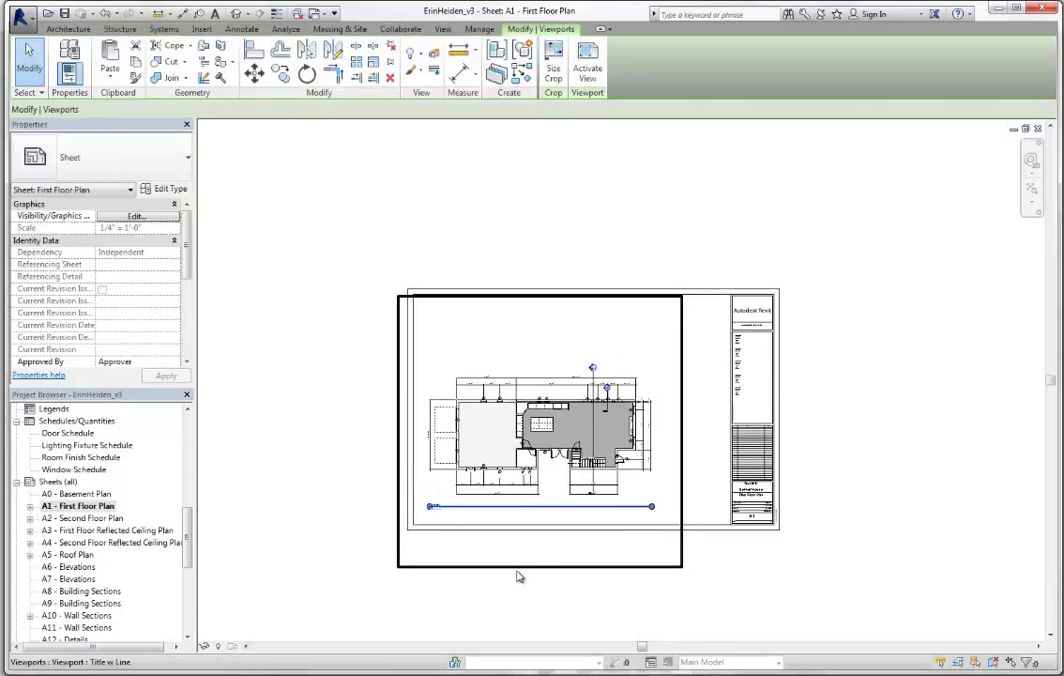
left_click(286, 584)
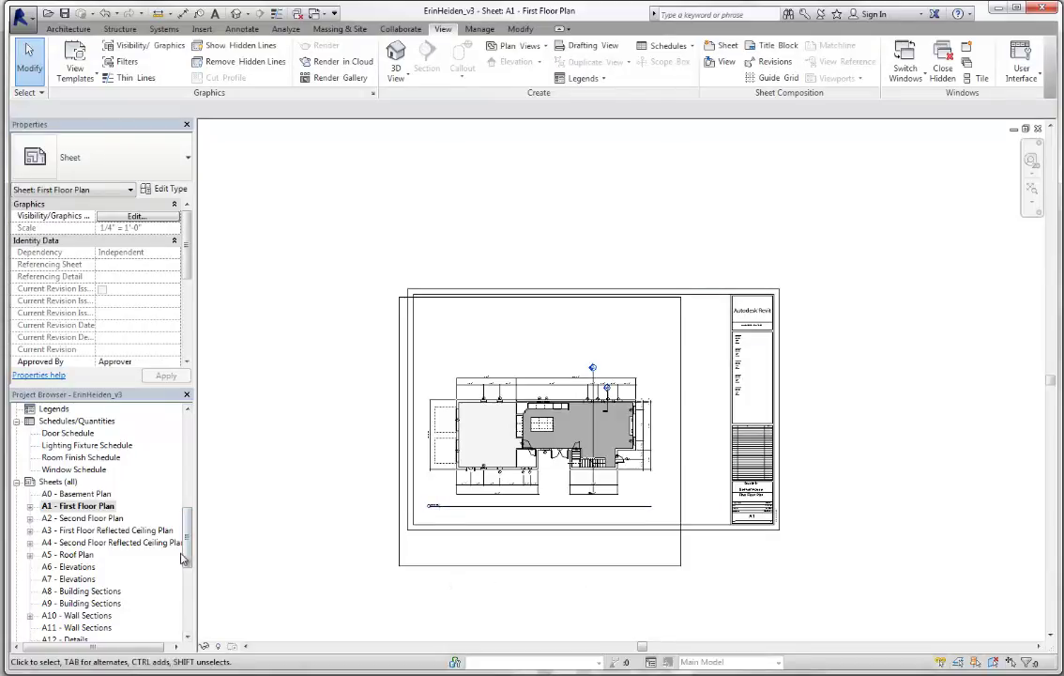
- Hide the First Floor plan's crop region and return to sheet A1 - First Floor Plan
left_click_drag(187, 557, 189, 465)
double_click(85, 447)
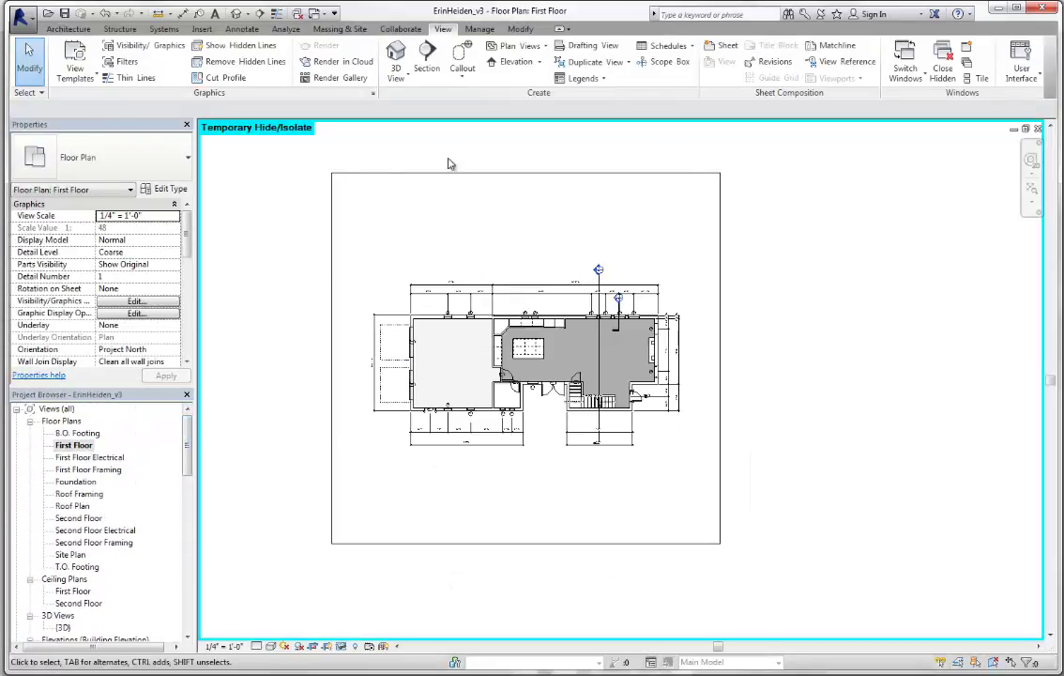
left_click(333, 645)
left_click_drag(187, 442, 187, 541)
double_click(77, 543)
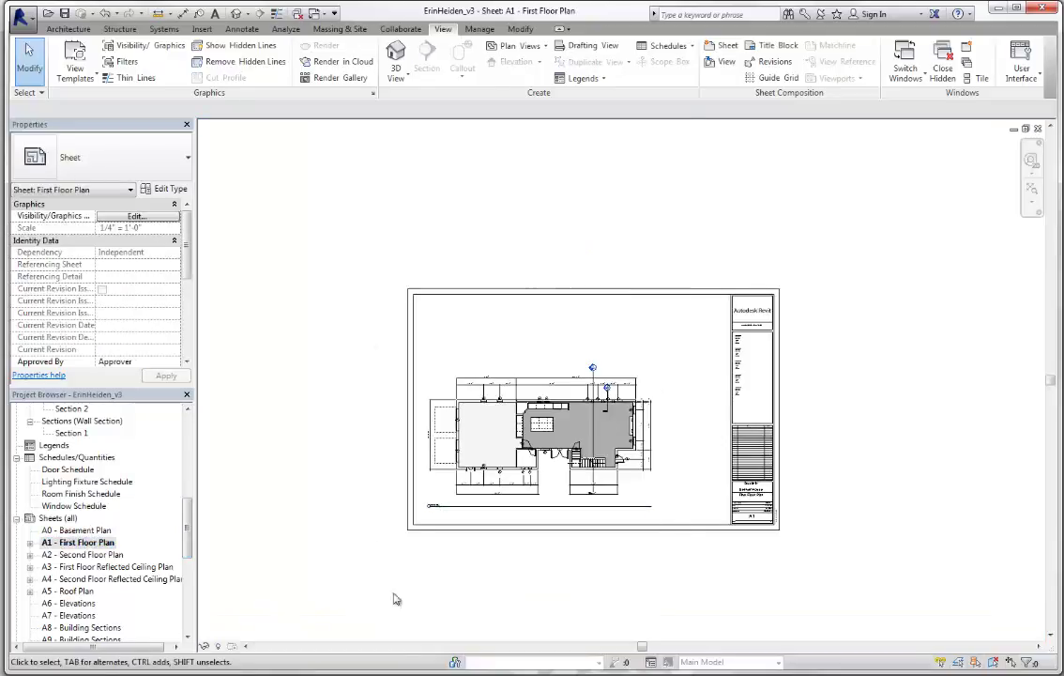
scroll(568, 587, "up", 2)
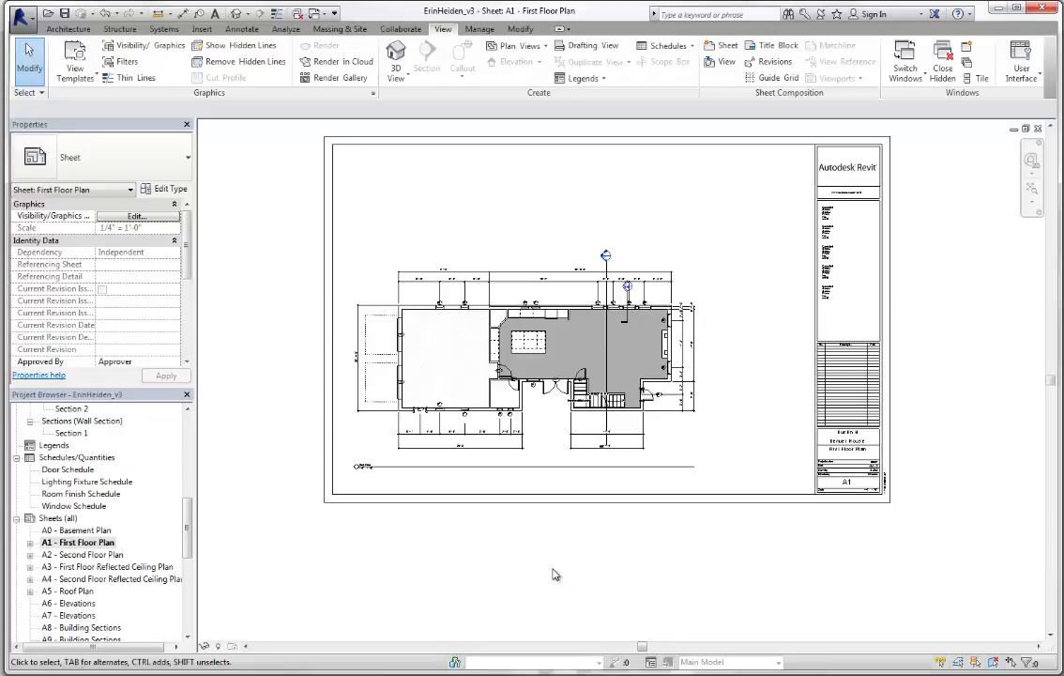
scroll(552, 573, "down", 2)
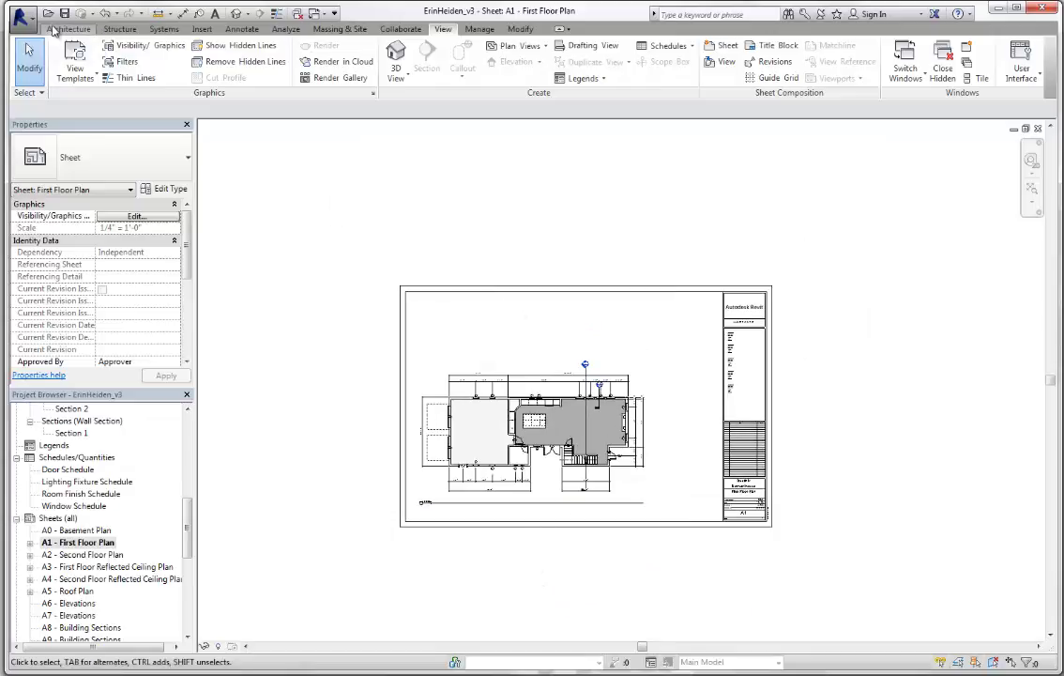
- Confirm the Print Setup: Adobe PDF, Tabloid, landscape, centred, fit to page, colour
left_click(19, 17)
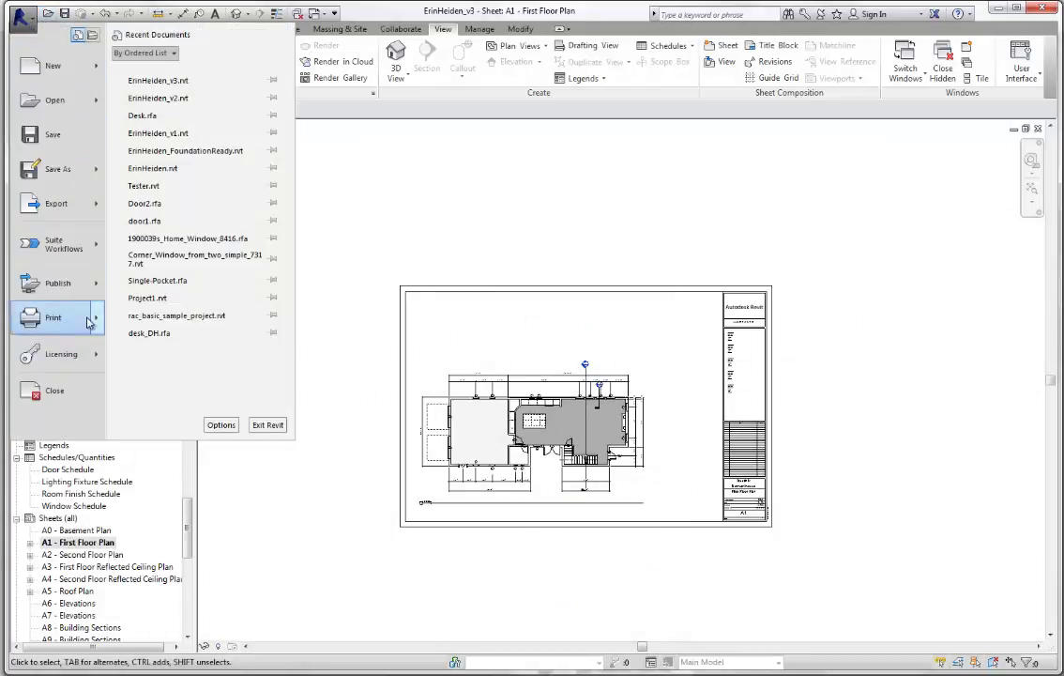
mouse_move(98, 324)
left_click(160, 150)
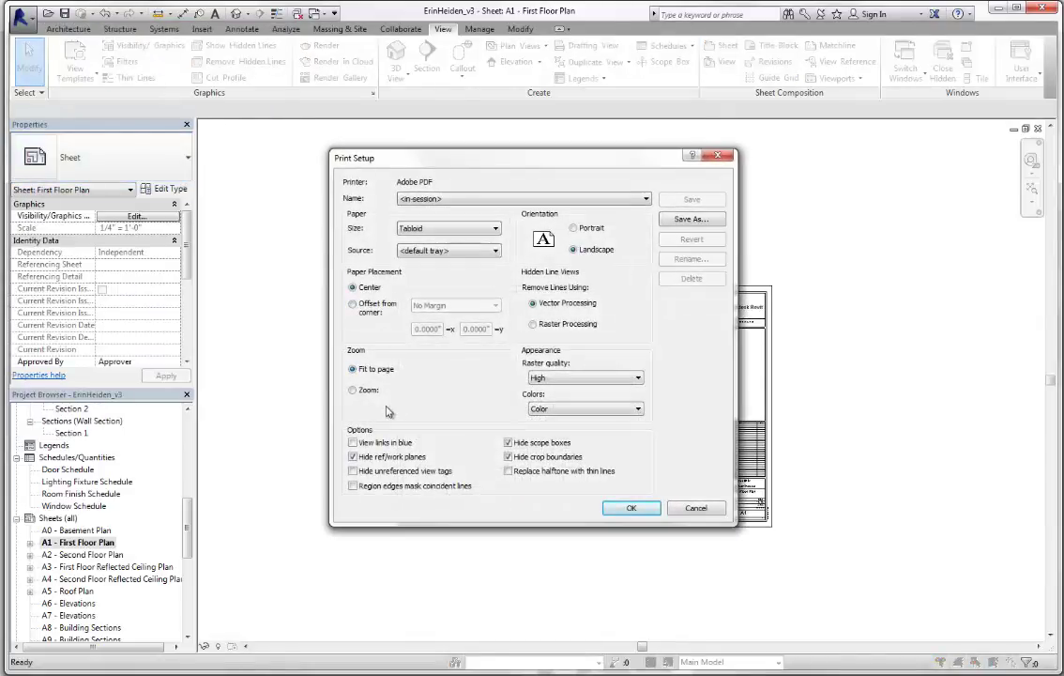
left_click(436, 230)
left_click(435, 231)
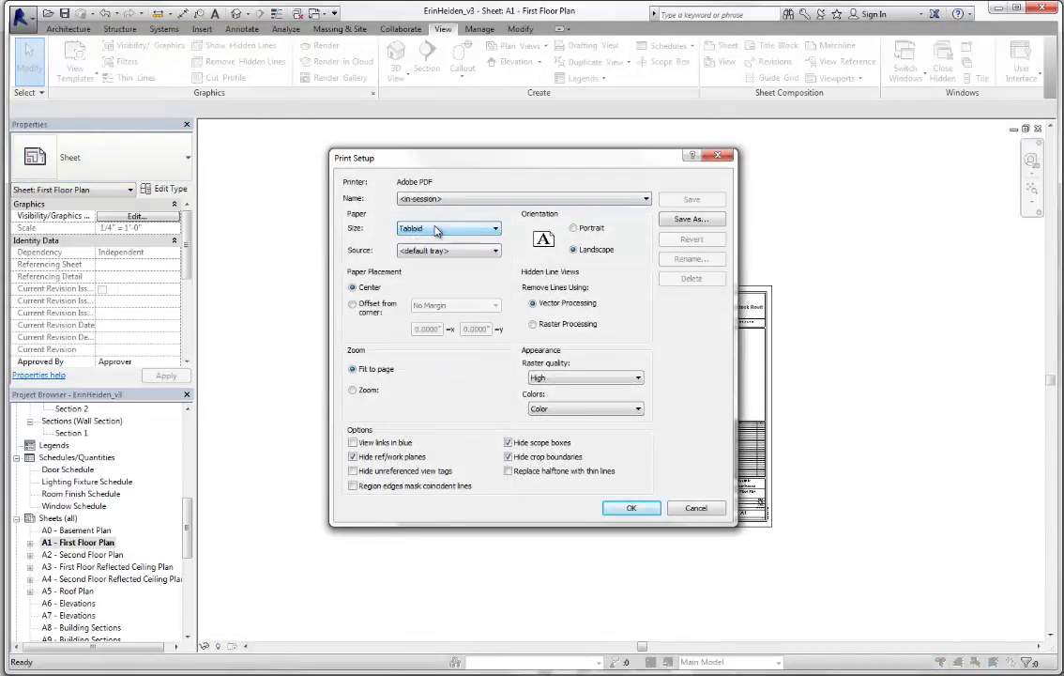
left_click(563, 201)
left_click(360, 280)
left_click(637, 512)
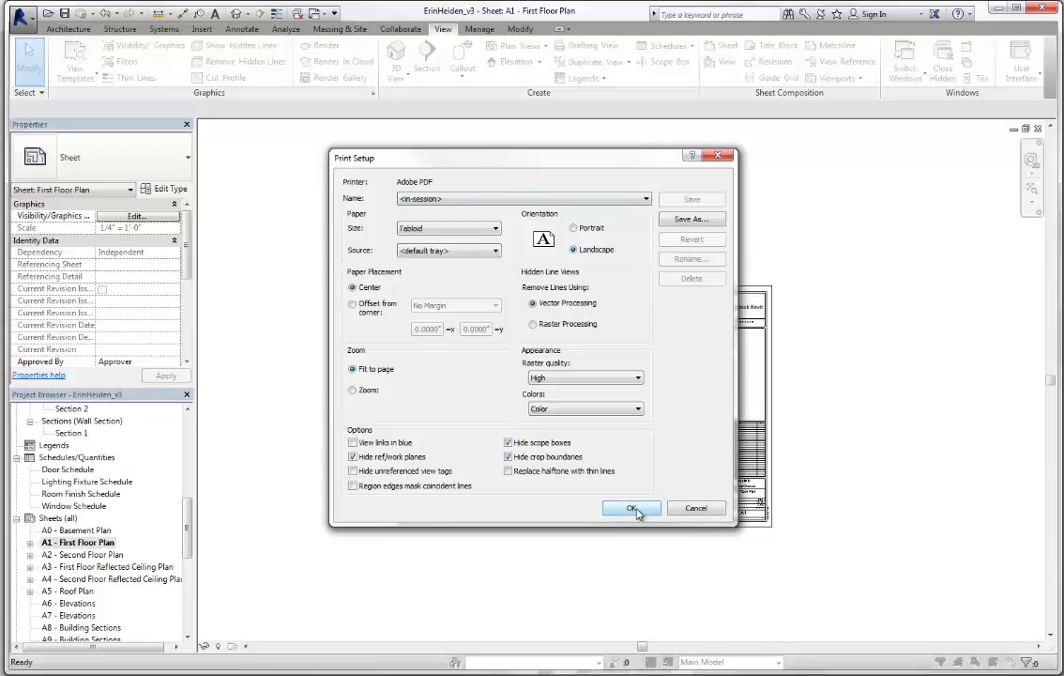
left_click(638, 512)
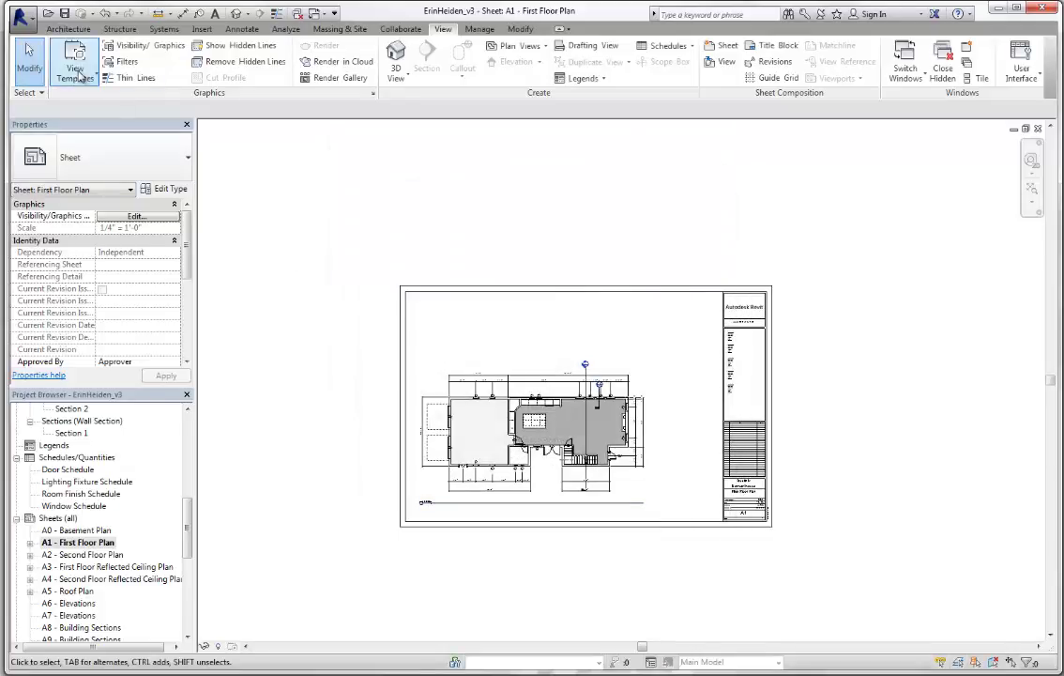
left_click(19, 17)
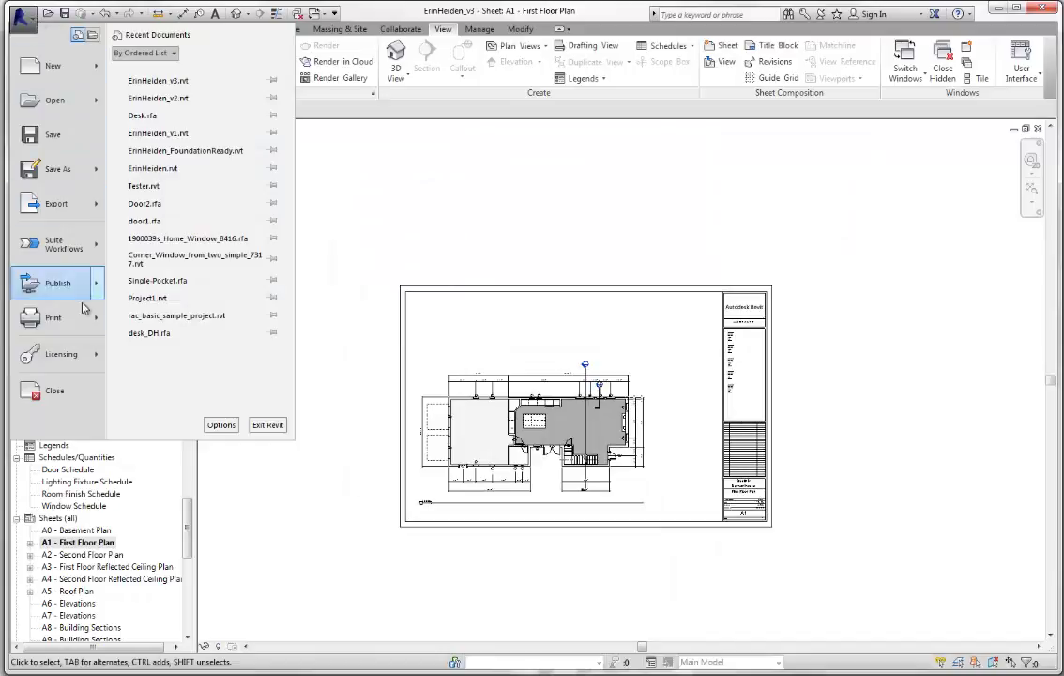
- In the Print dialog, choose the sheets to print, starting from <in-session> and listing only sheets
mouse_move(101, 324)
left_click(155, 101)
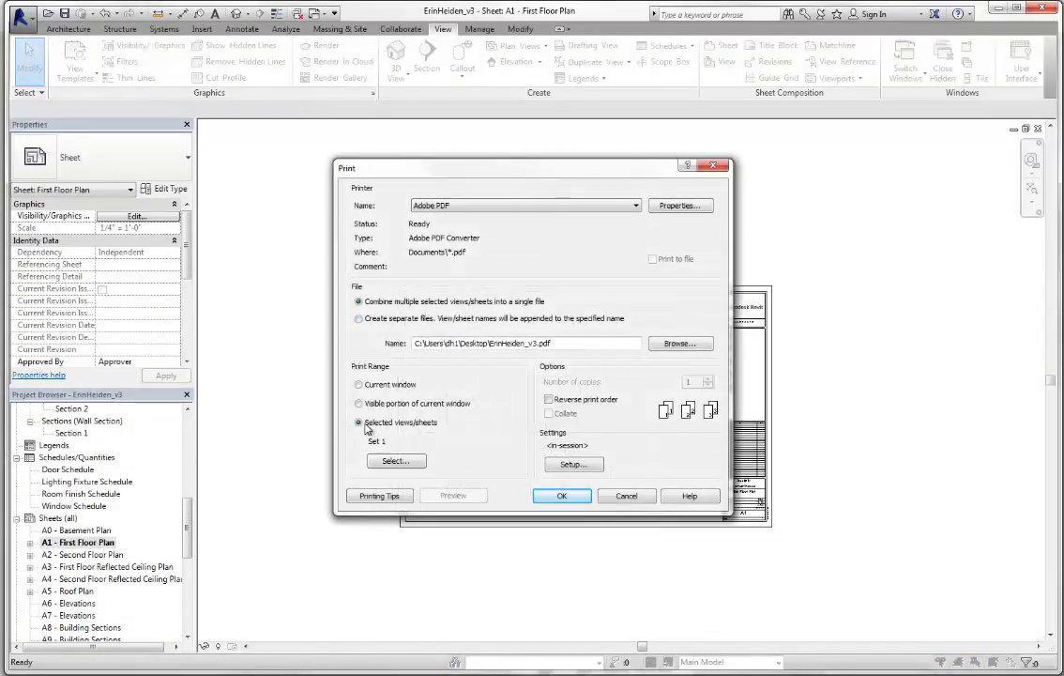
left_click(396, 462)
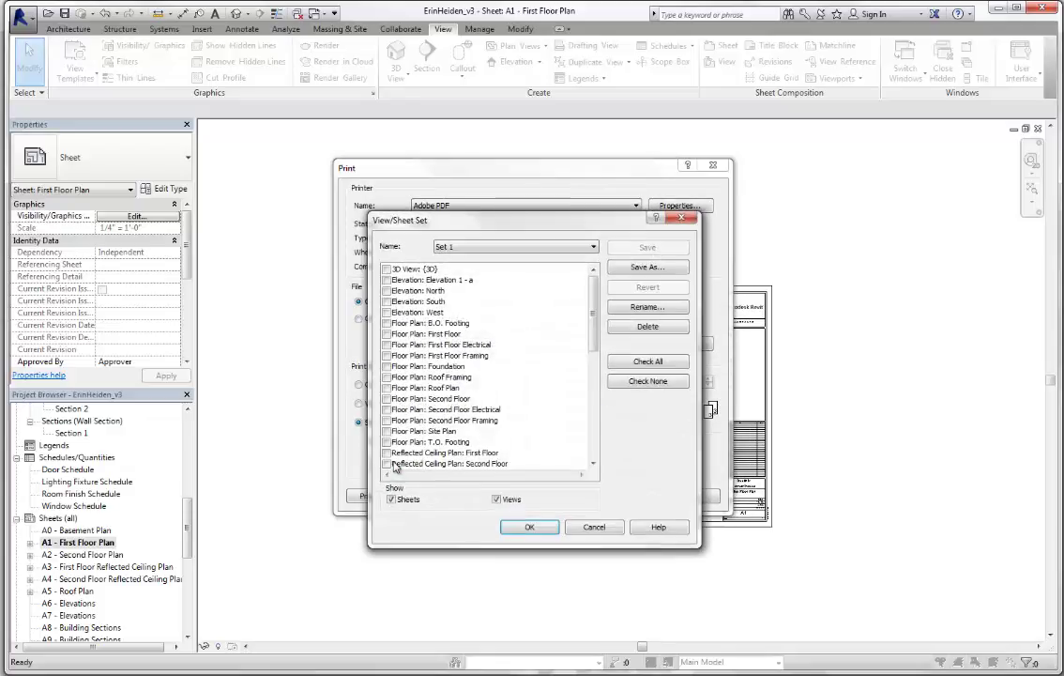
left_click(525, 246)
left_click(563, 260)
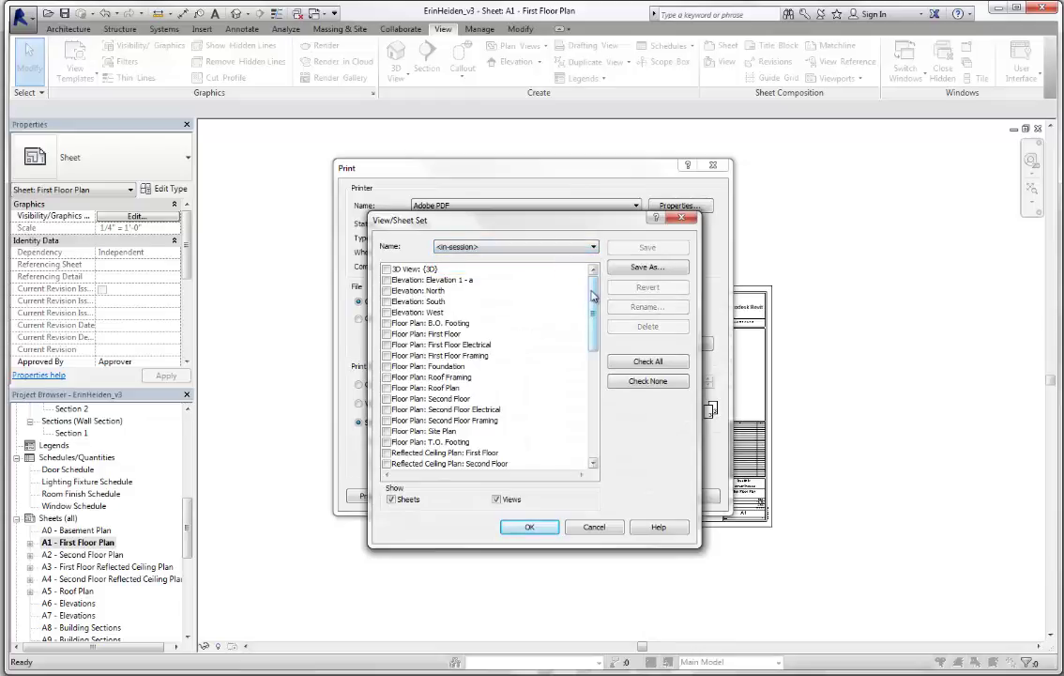
left_click_drag(592, 299, 586, 413)
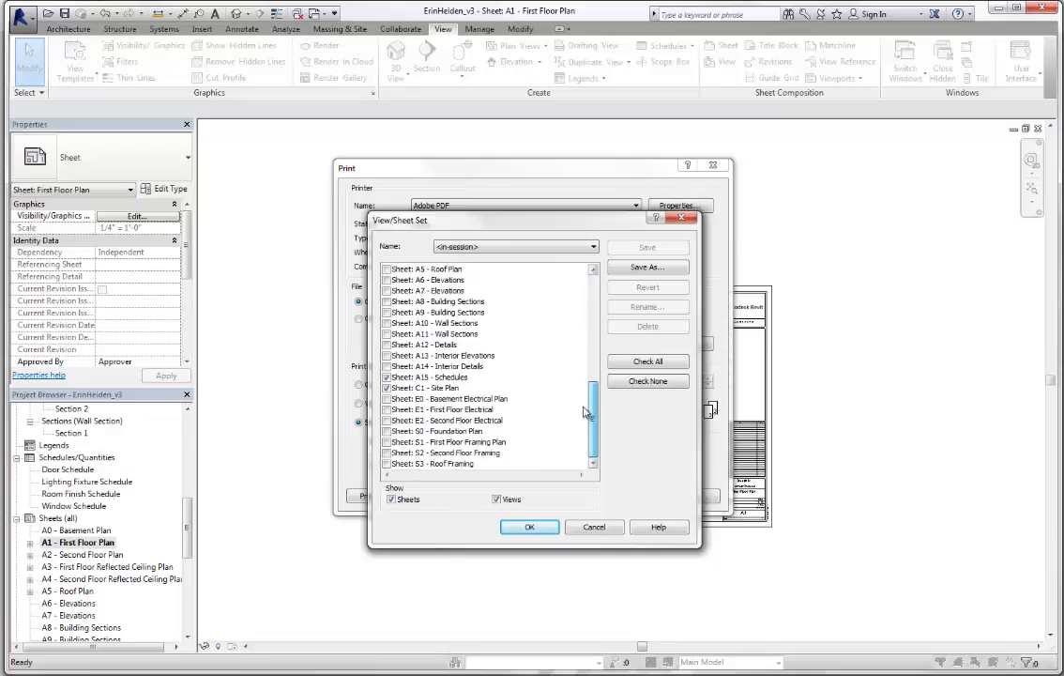
left_click(498, 502)
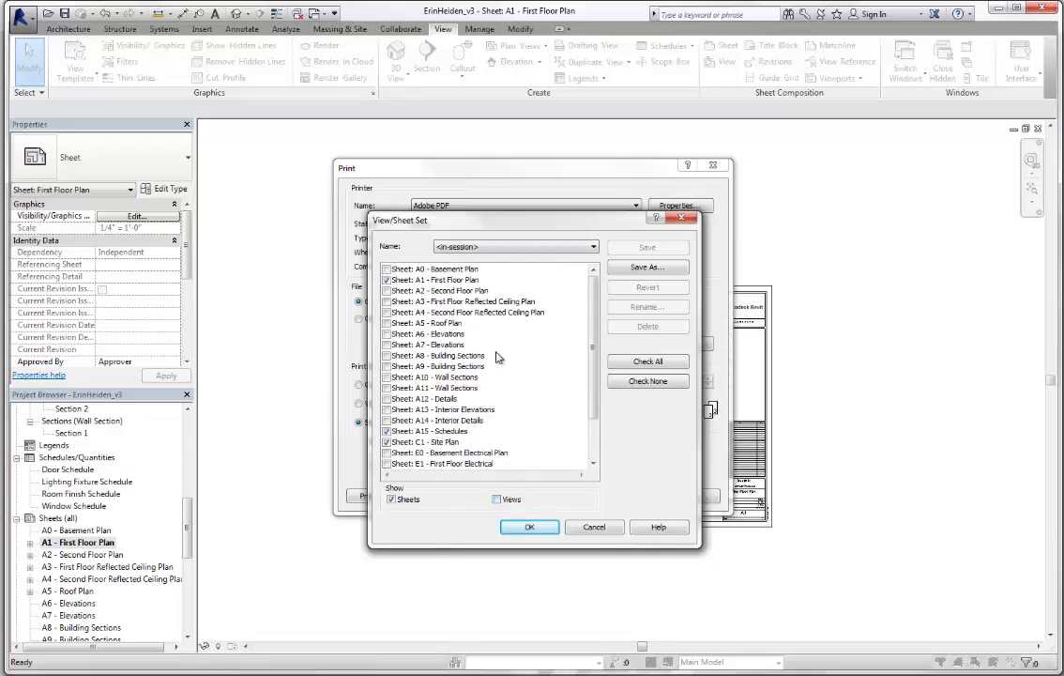
- Tick every sheet from A0 through S3, save them as sheet set Set 2, and print
left_click(399, 269)
scroll(520, 408, "down", 2)
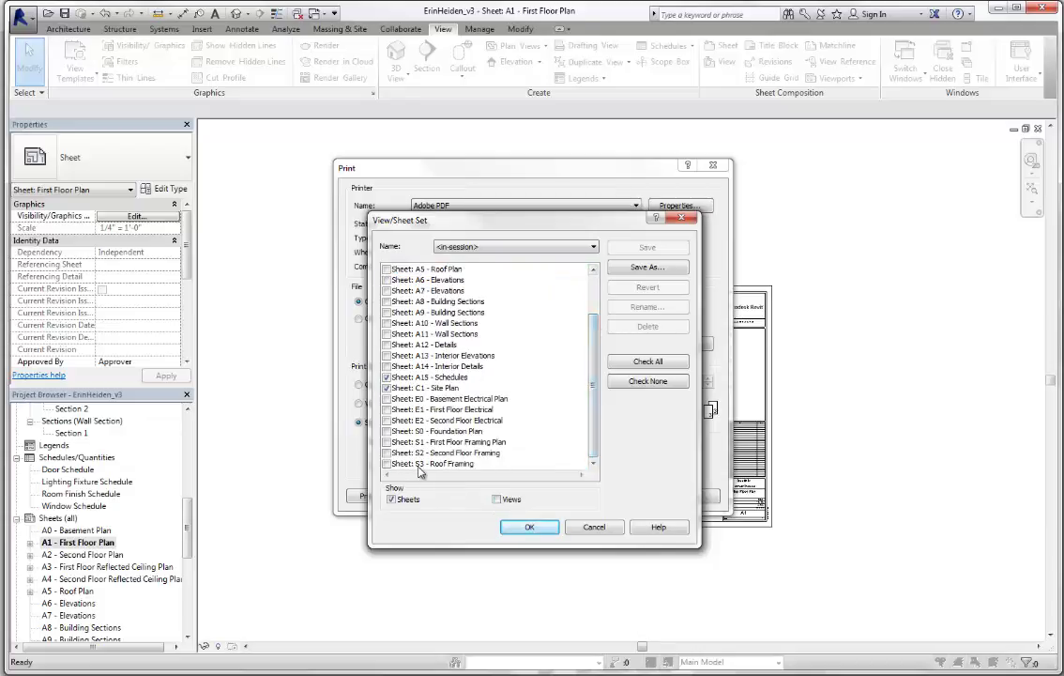
left_click(420, 464, "shift")
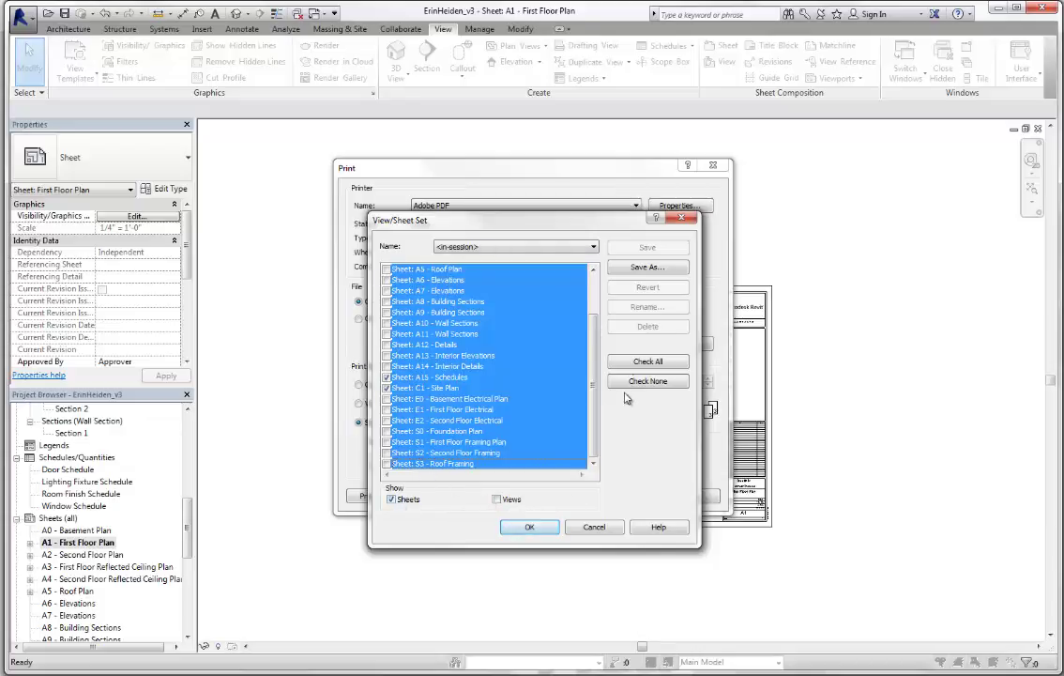
left_click(646, 362)
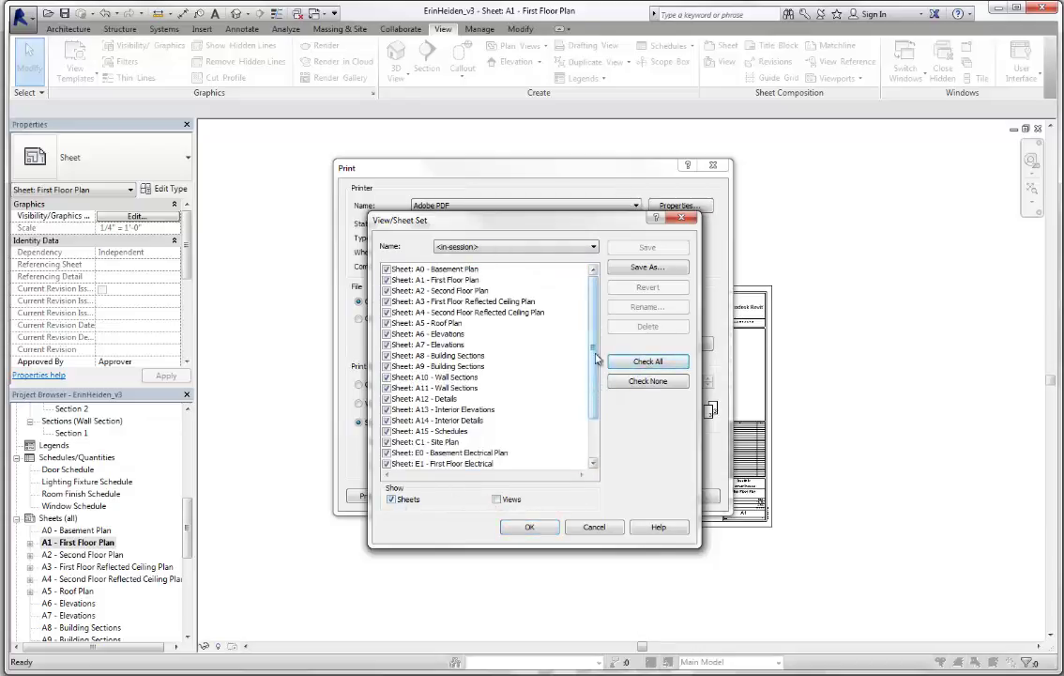
left_click_drag(595, 395, 578, 345)
left_click(531, 526)
left_click(599, 350)
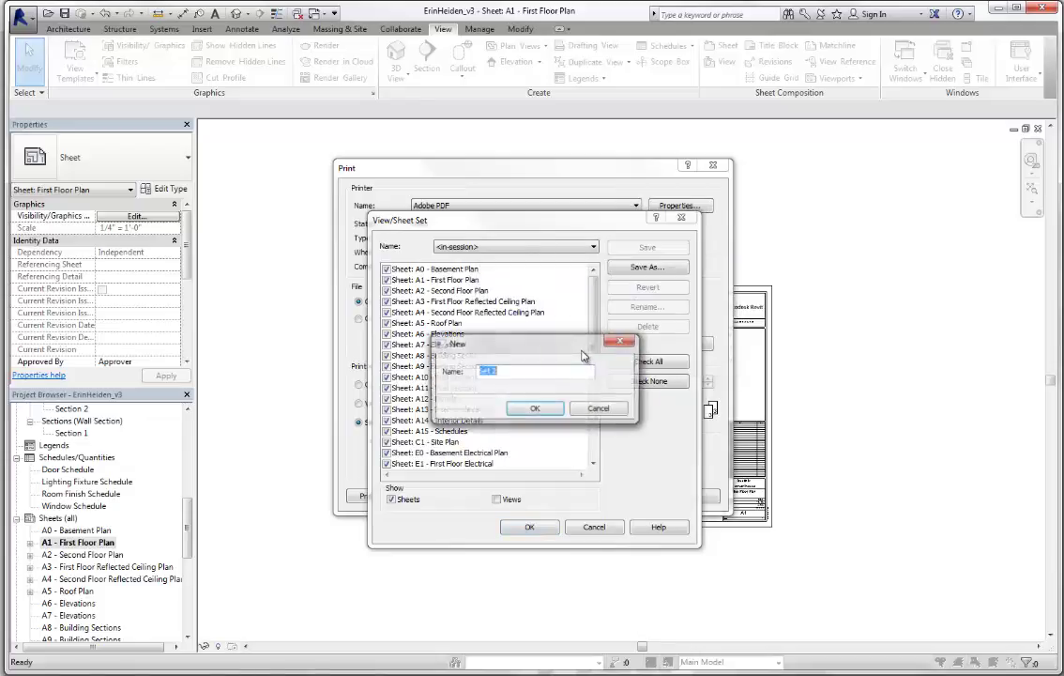
left_click(535, 408)
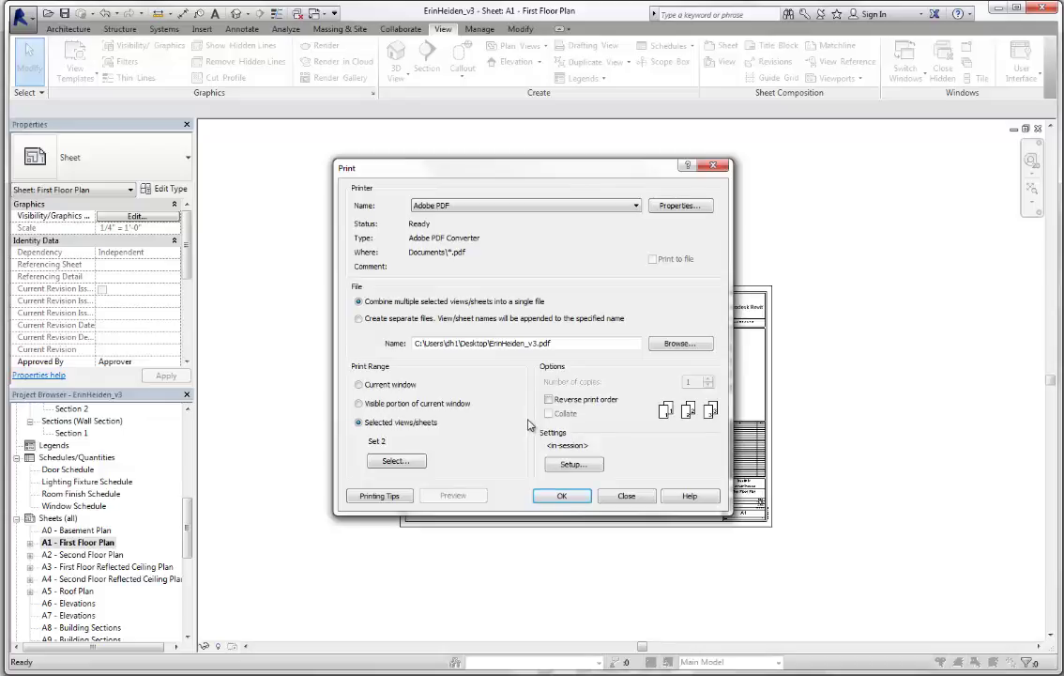
left_click(563, 501)
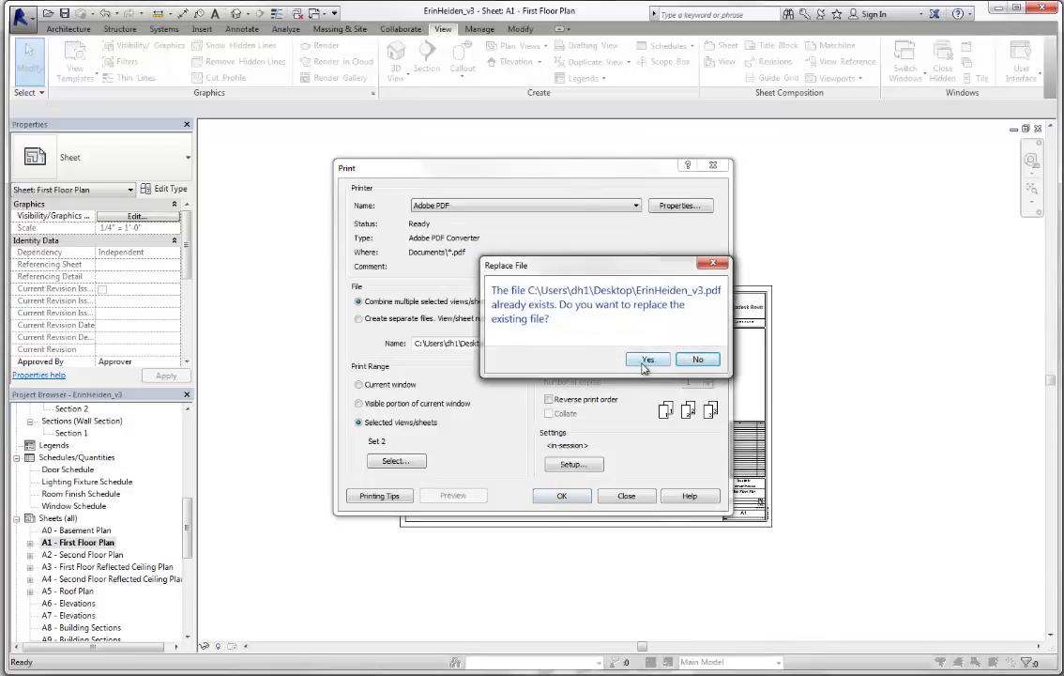
- Overwrite the combined PDF on the Desktop, printing with temporary hide/isolate left on
left_click(648, 361)
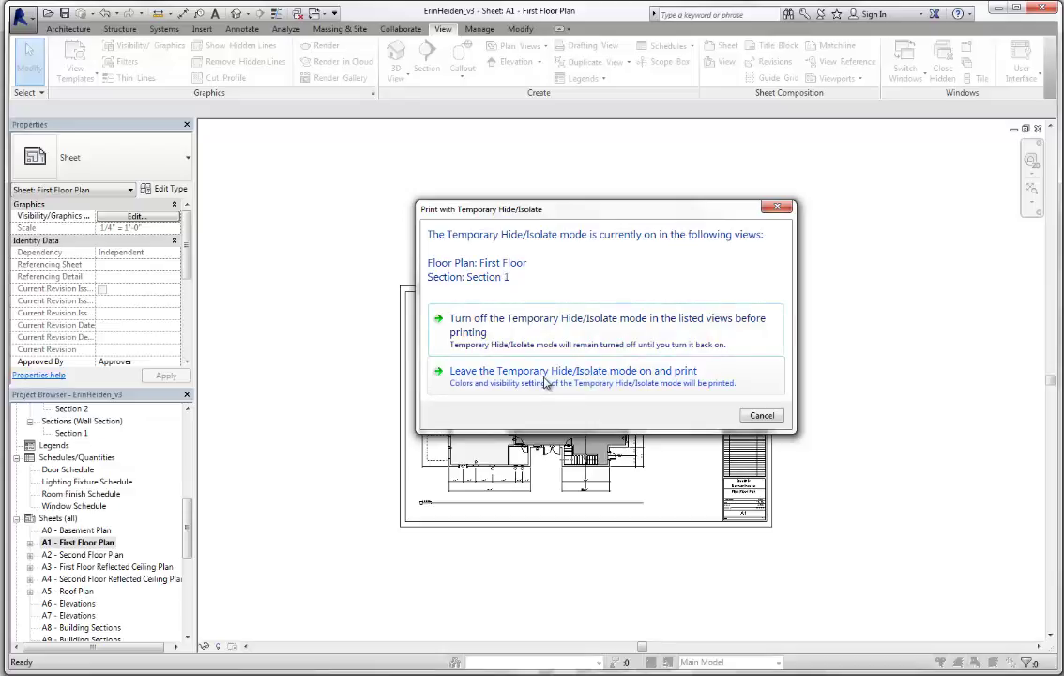
left_click(545, 382)
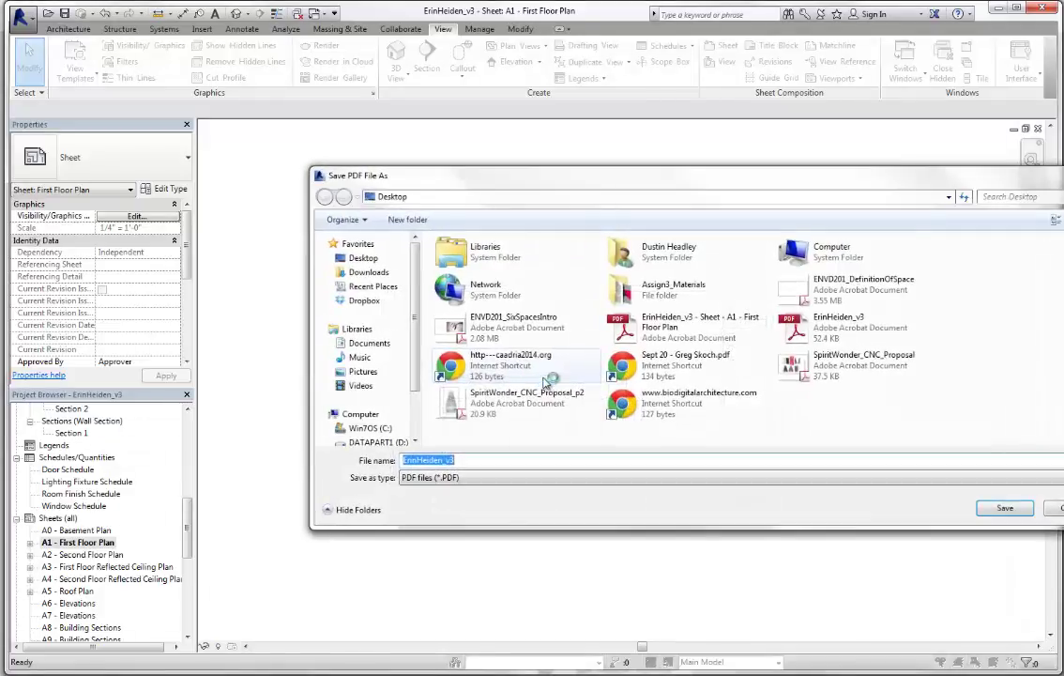
key("Return")
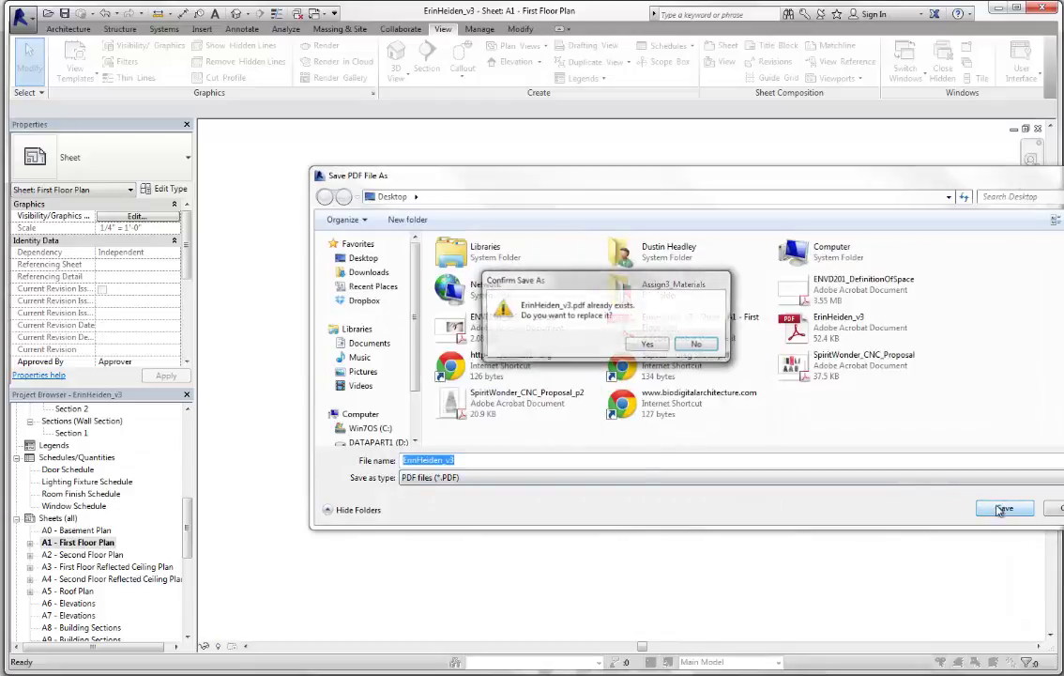
left_click(666, 347)
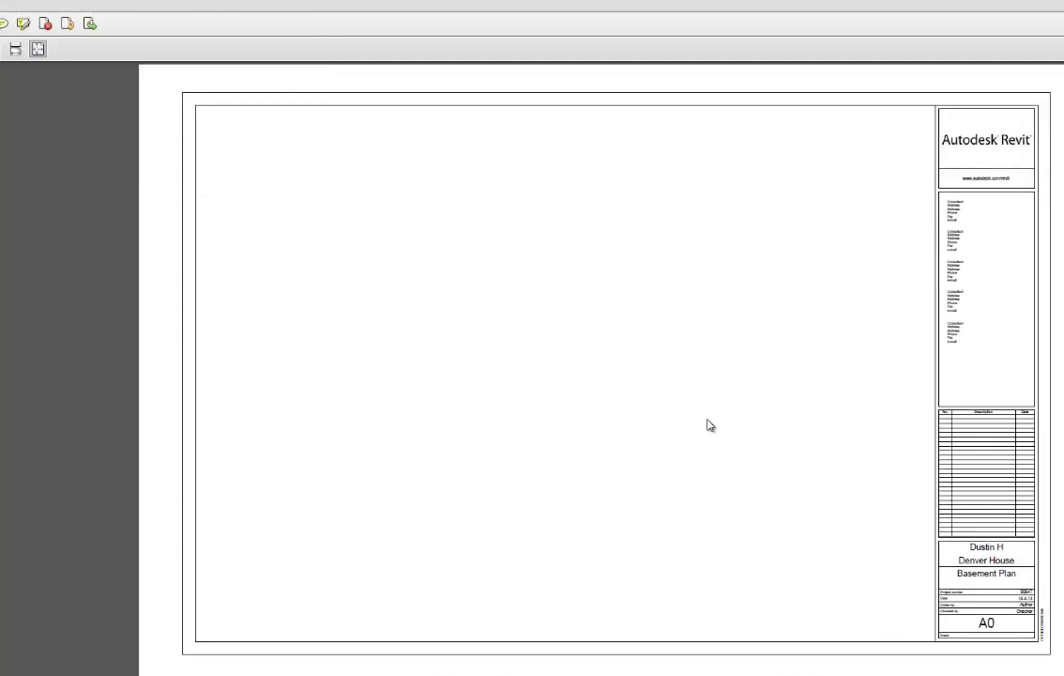
- Page through the combined PDF from A0 Basement Plan to the last sheet, S3 Roof Framing
scroll(710, 425, "down", 5)
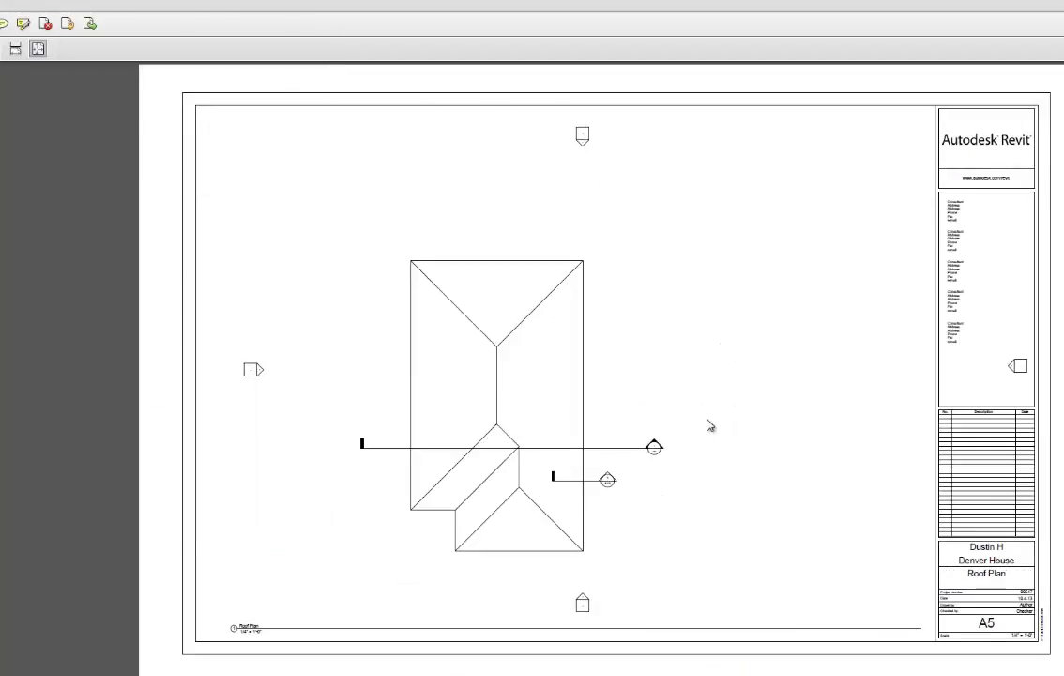
scroll(710, 425, "down", 1)
scroll(711, 425, "down", 7)
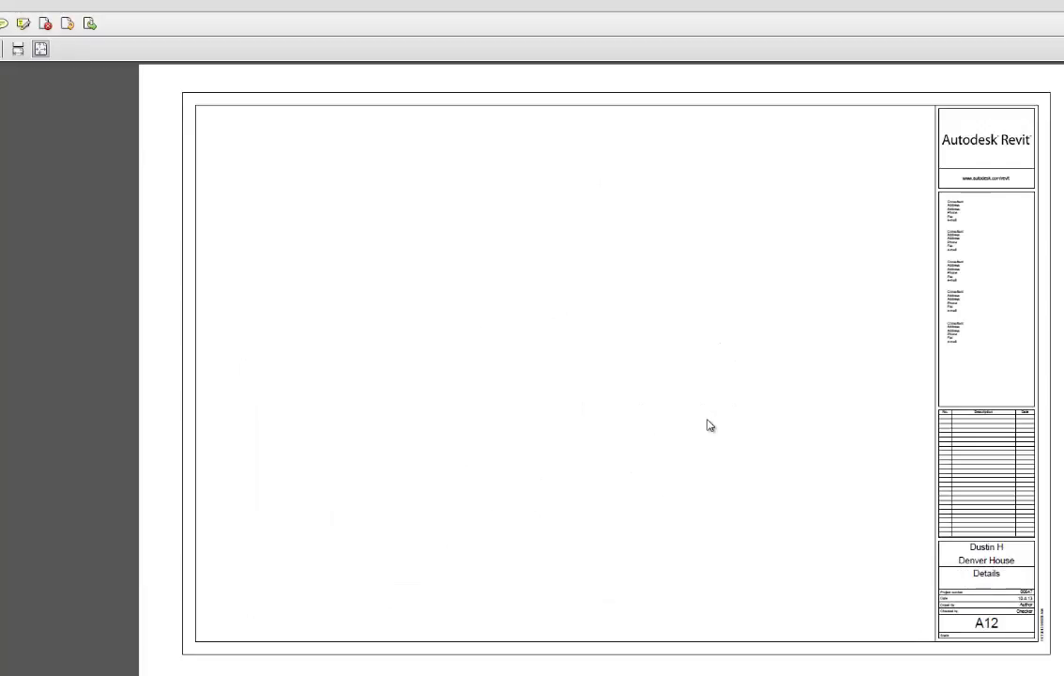
scroll(711, 425, "down", 1)
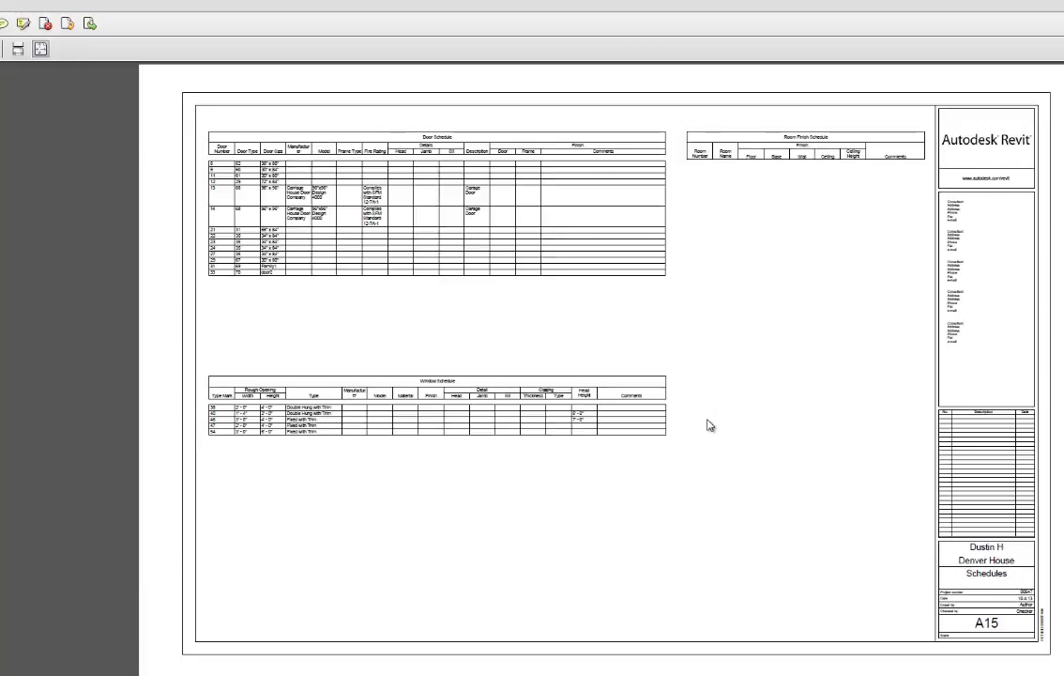
scroll(711, 425, "down", 2)
scroll(710, 425, "up", 1)
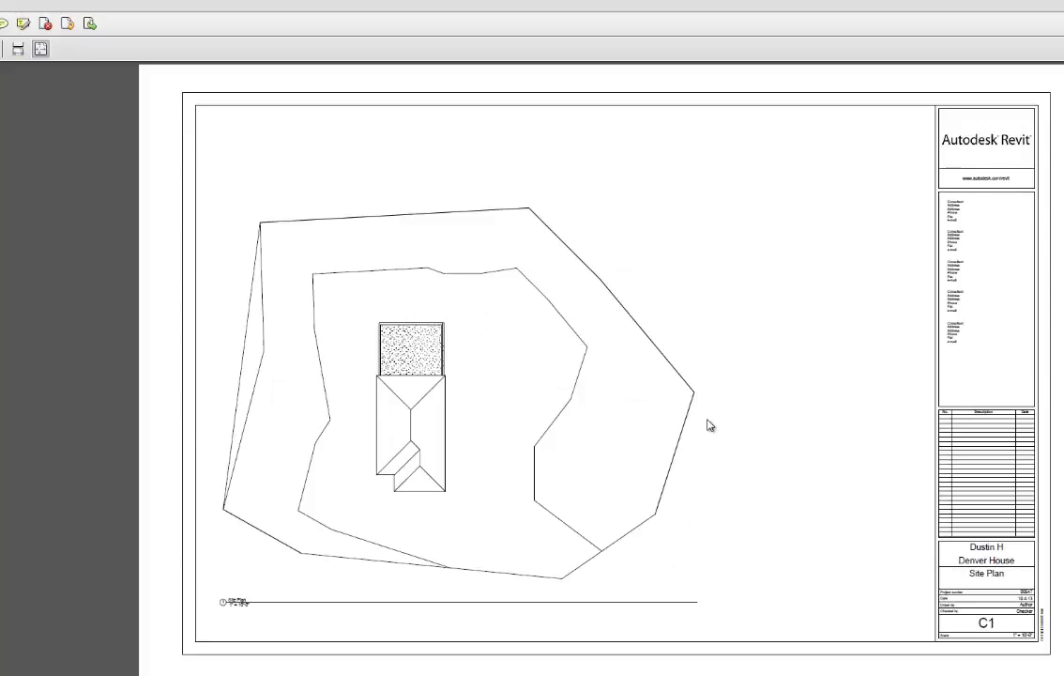
scroll(710, 425, "up", 1)
scroll(710, 425, "down", 3)
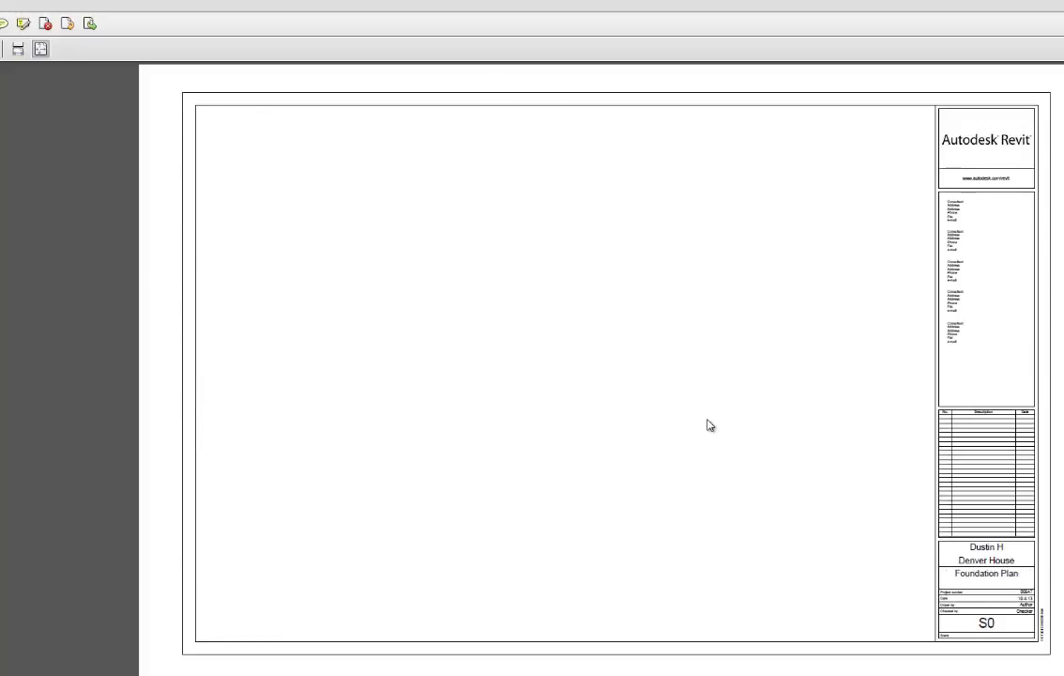
scroll(710, 425, "up", 1)
scroll(710, 426, "down", 4)
- Restore the Acrobat window over Revit and scroll back to page 2, the first floor plan
key("super+Left")
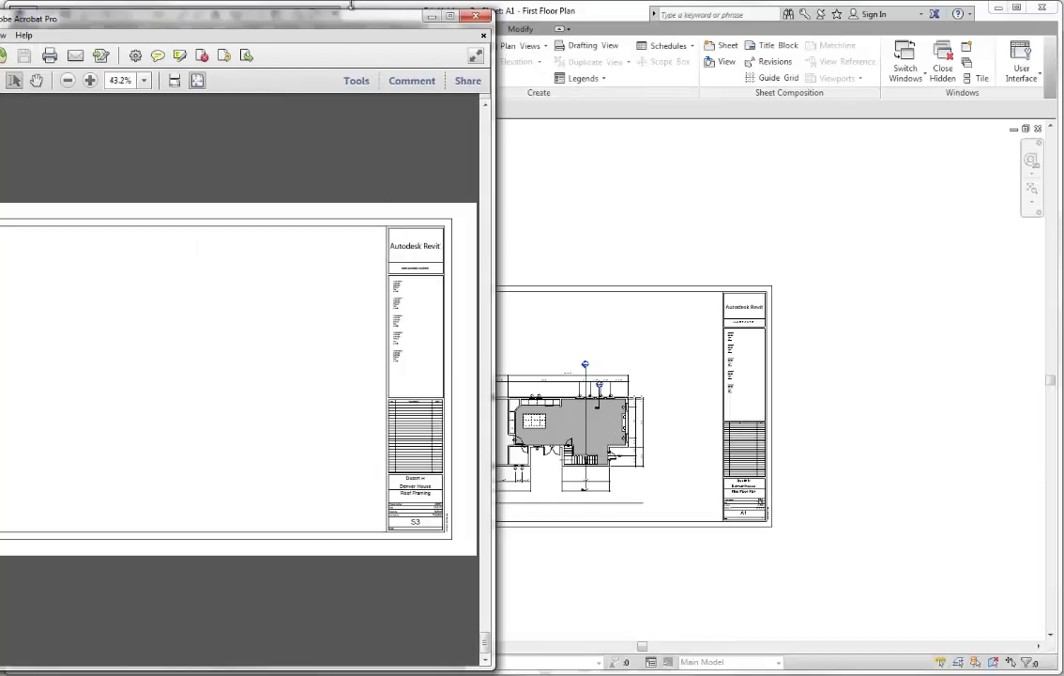
left_click_drag(415, 13, 721, 26)
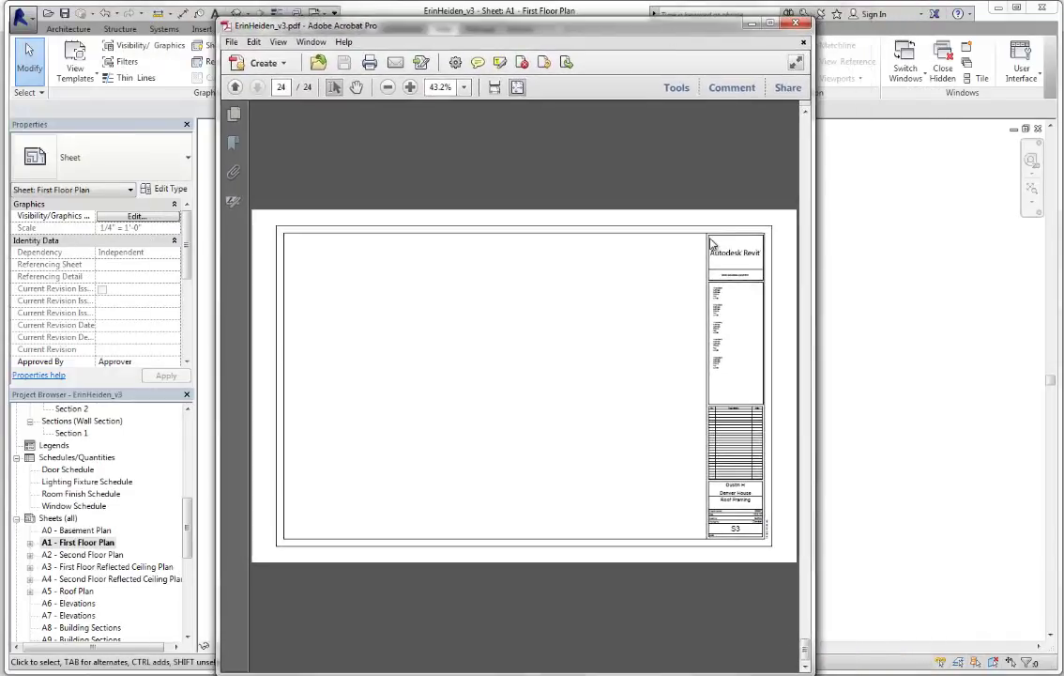
scroll(711, 244, "up", 9)
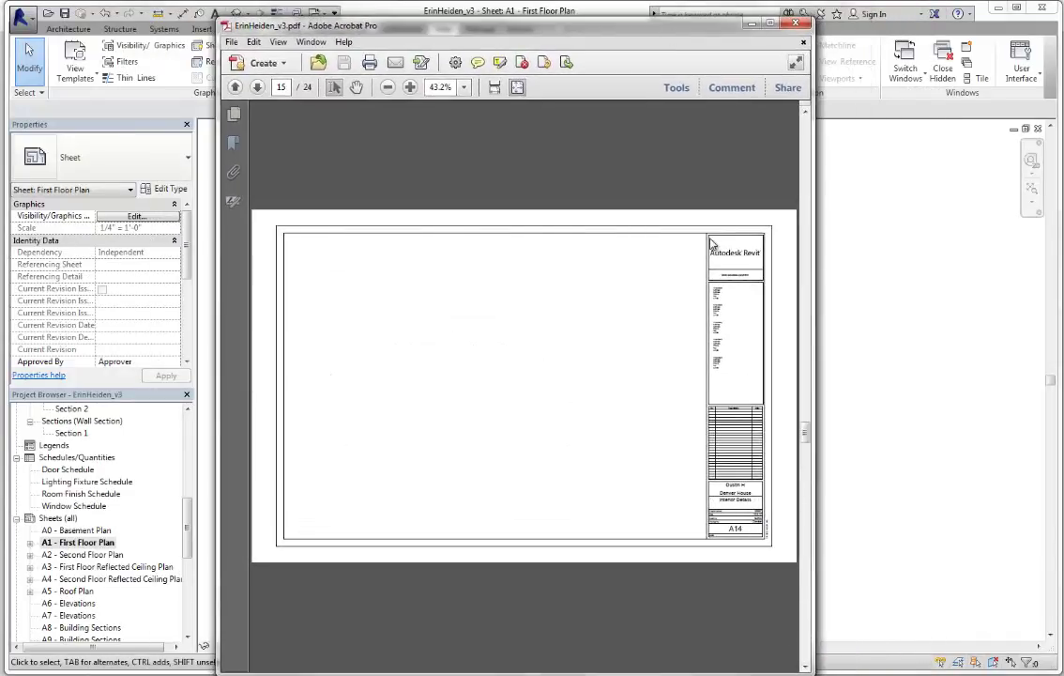
scroll(711, 244, "up", 5)
scroll(711, 244, "up", 6)
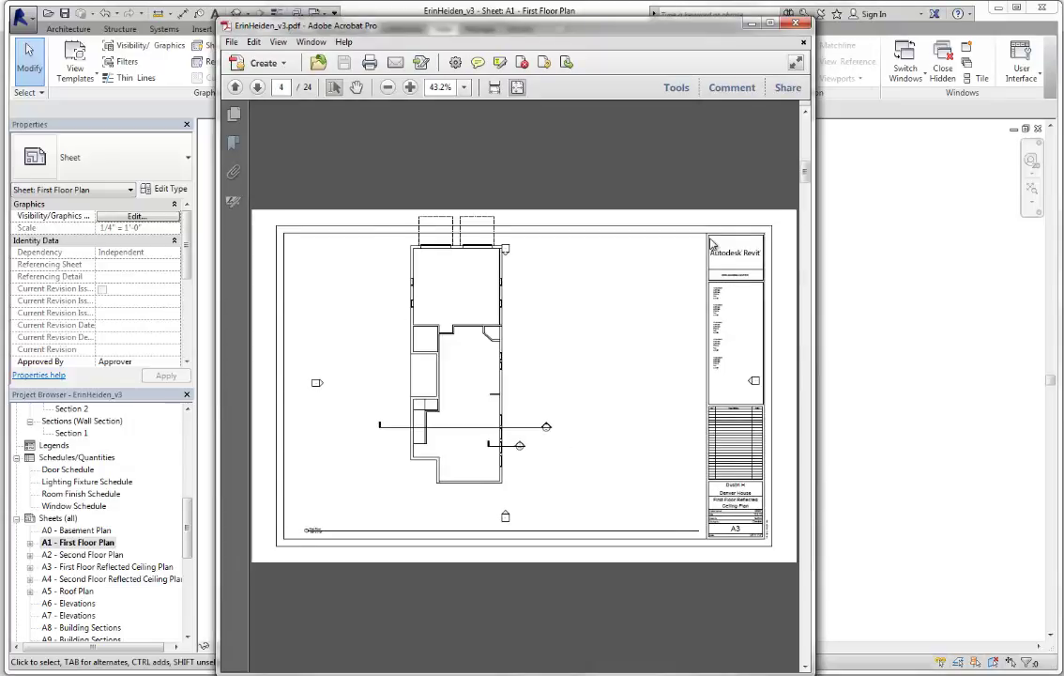
scroll(710, 245, "up", 1)
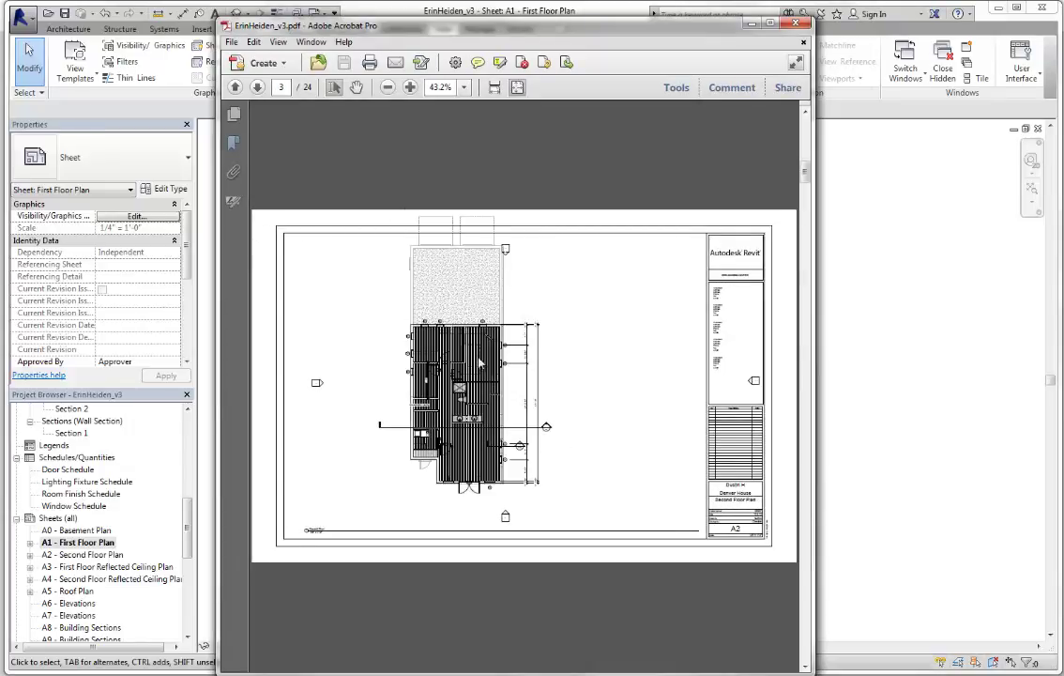
scroll(380, 379, "up", 1)
scroll(380, 380, "up", 2, "ctrl")
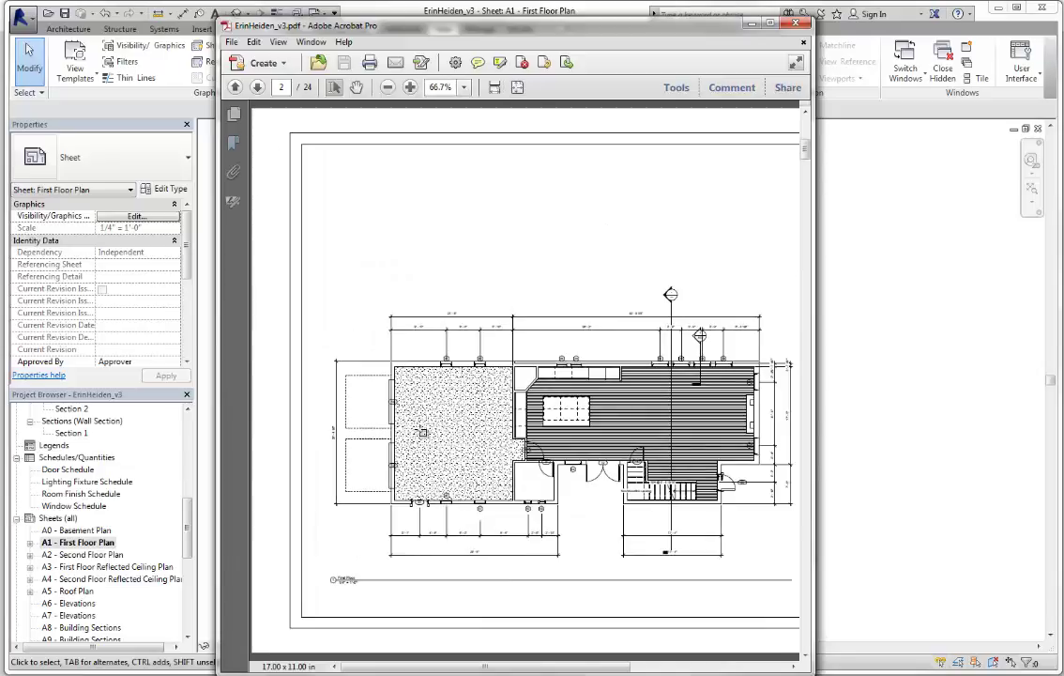
scroll(422, 433, "up", 5, "ctrl")
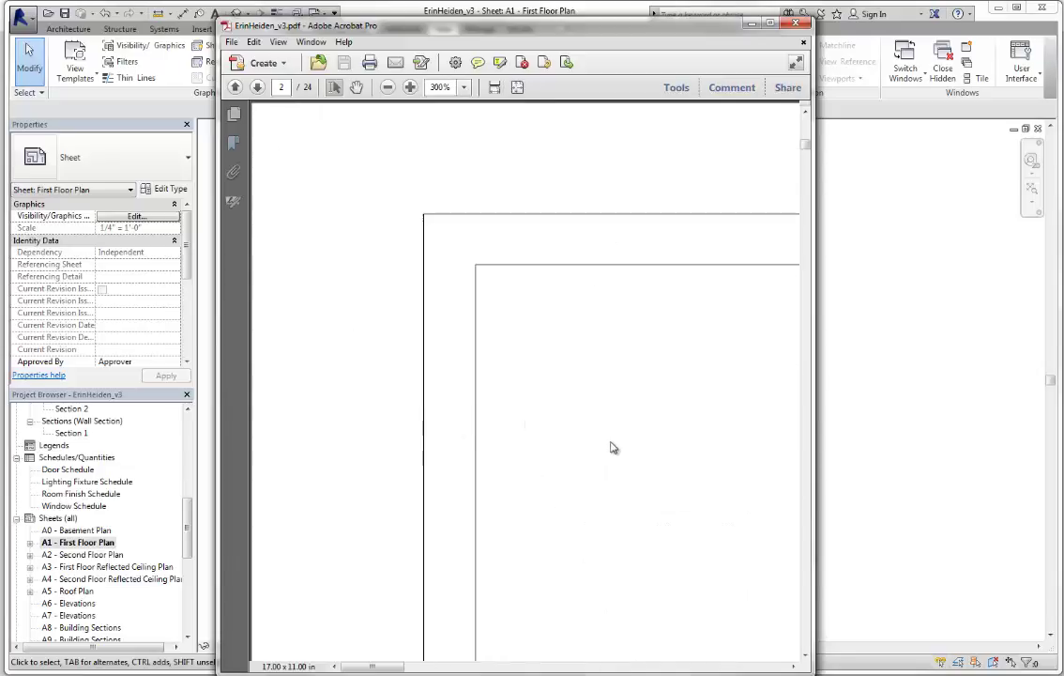
- Pan across the first floor plan with the Hand tool to inspect the door and window tags
left_click(356, 86)
scroll(462, 234, "down", 5)
scroll(497, 356, "down", 3)
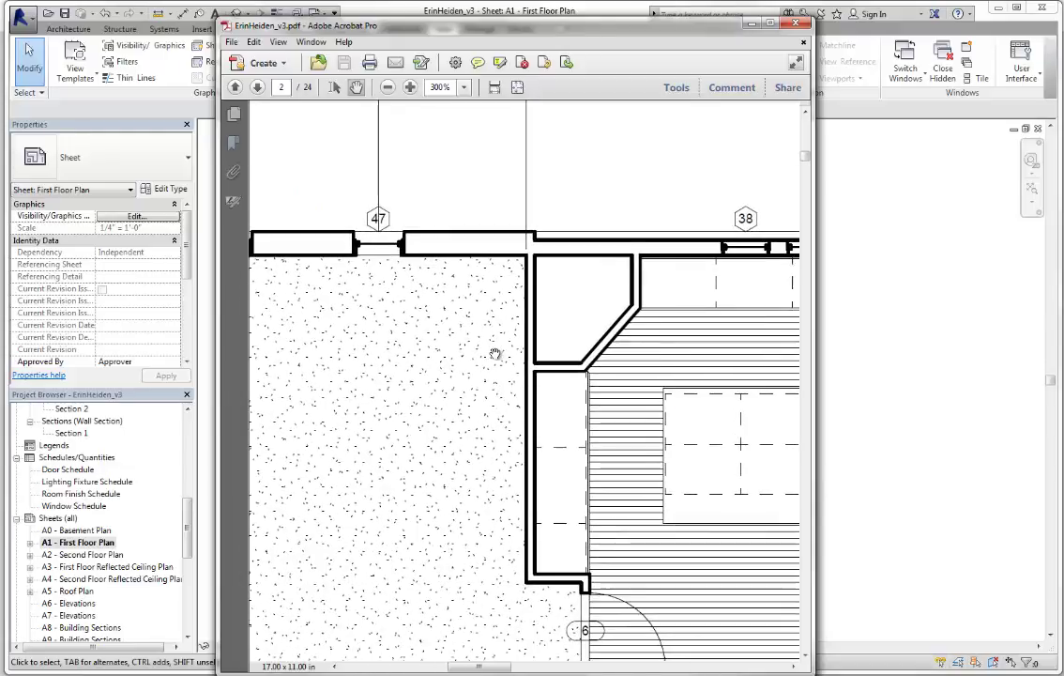
scroll(487, 304, "right", 4, "shift")
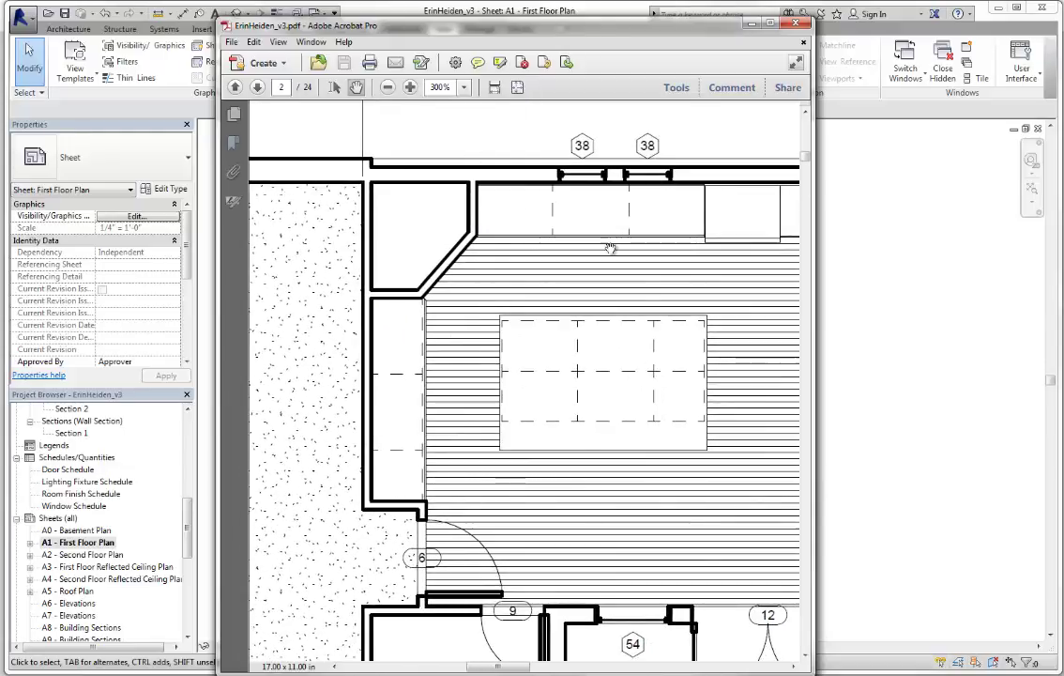
scroll(439, 371, "down", 2)
scroll(481, 400, "down", 2)
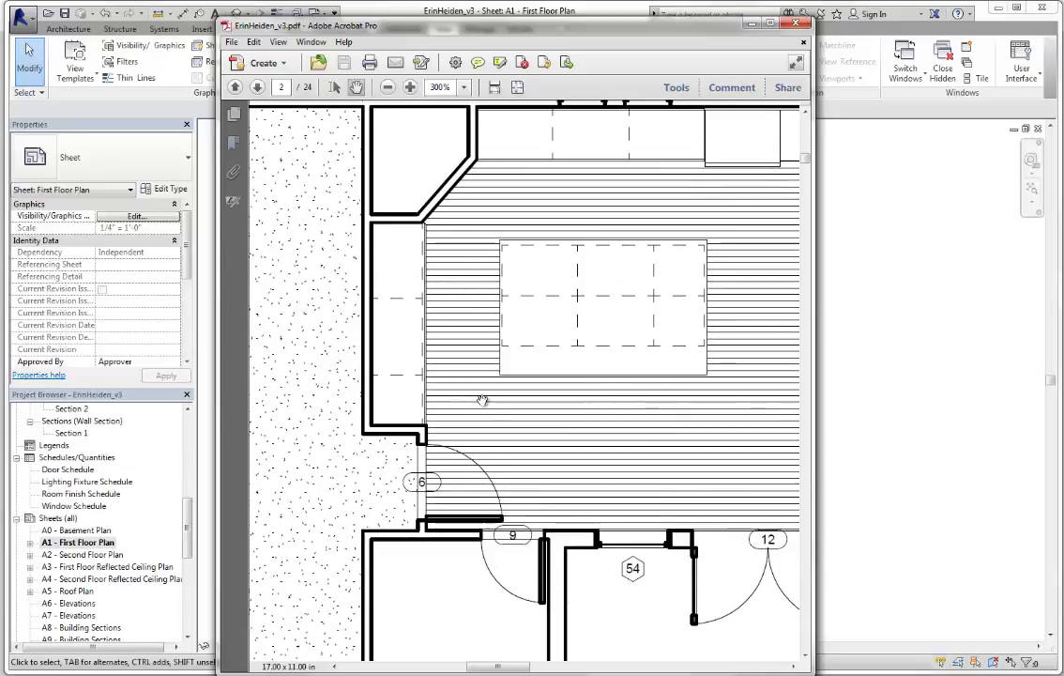